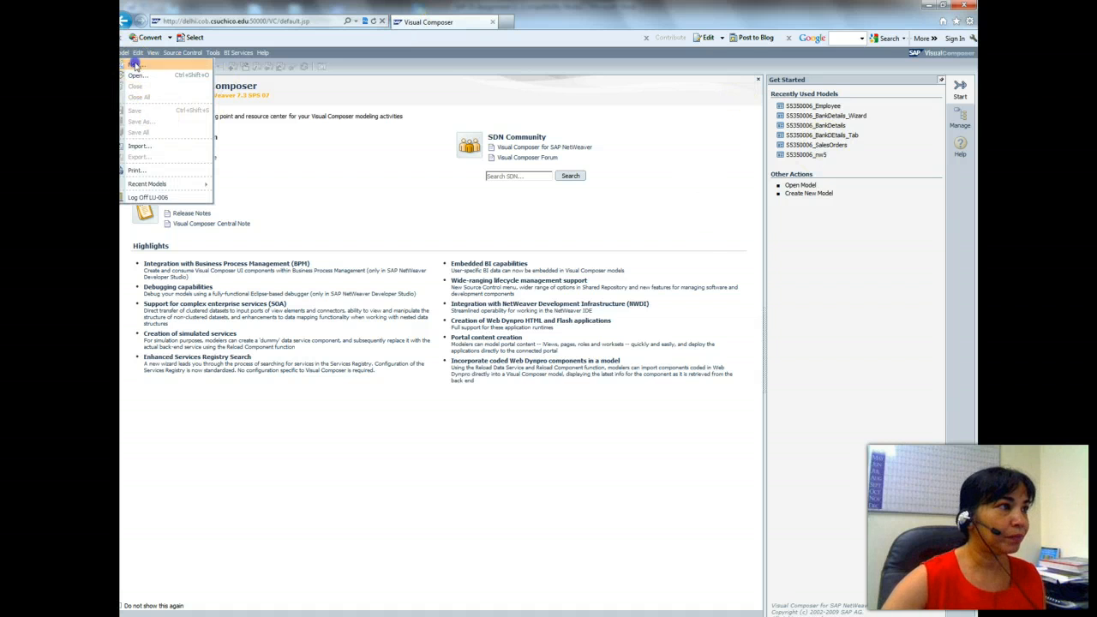
- Start a new Composite View model and begin its name with S5350006_Purchase
left_click(135, 65)
left_click(481, 403)
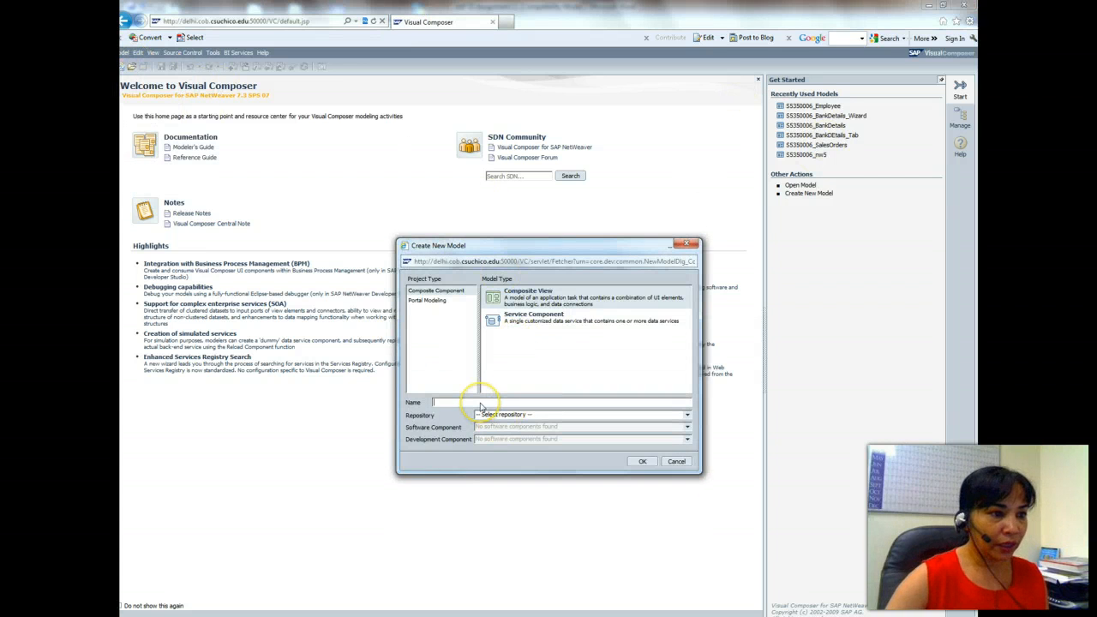
type("SS")
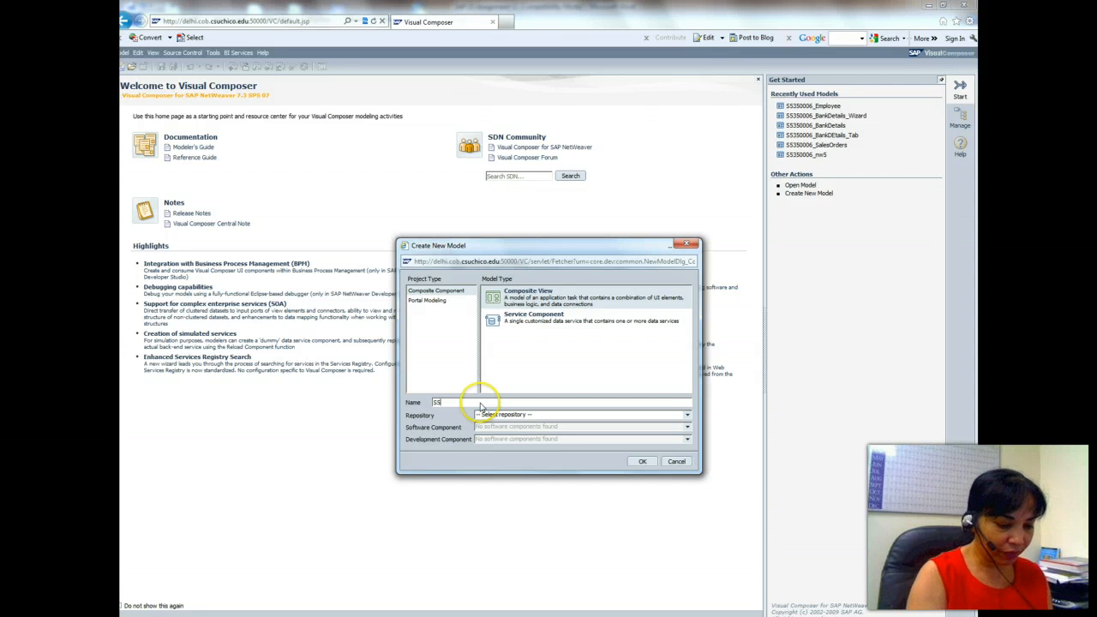
type("350006_")
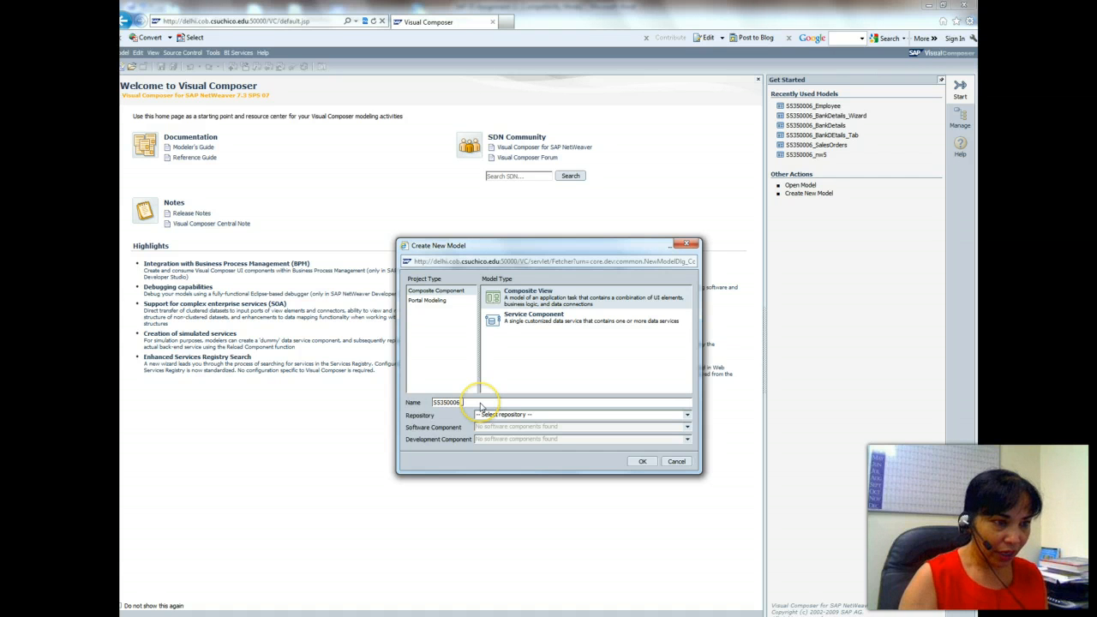
type("Purchas")
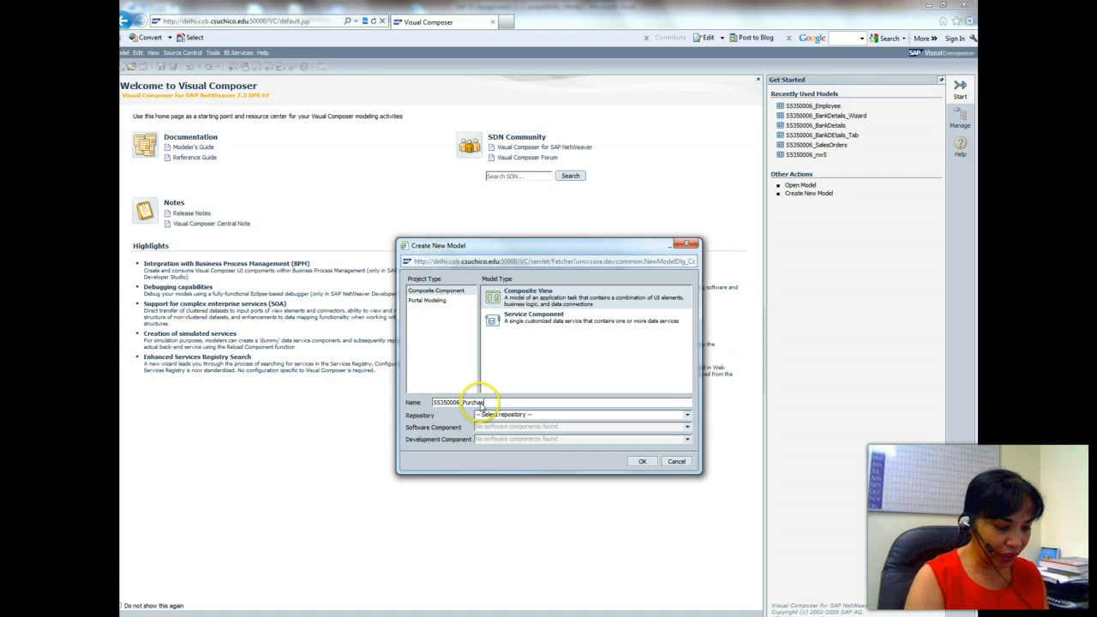
type("e")
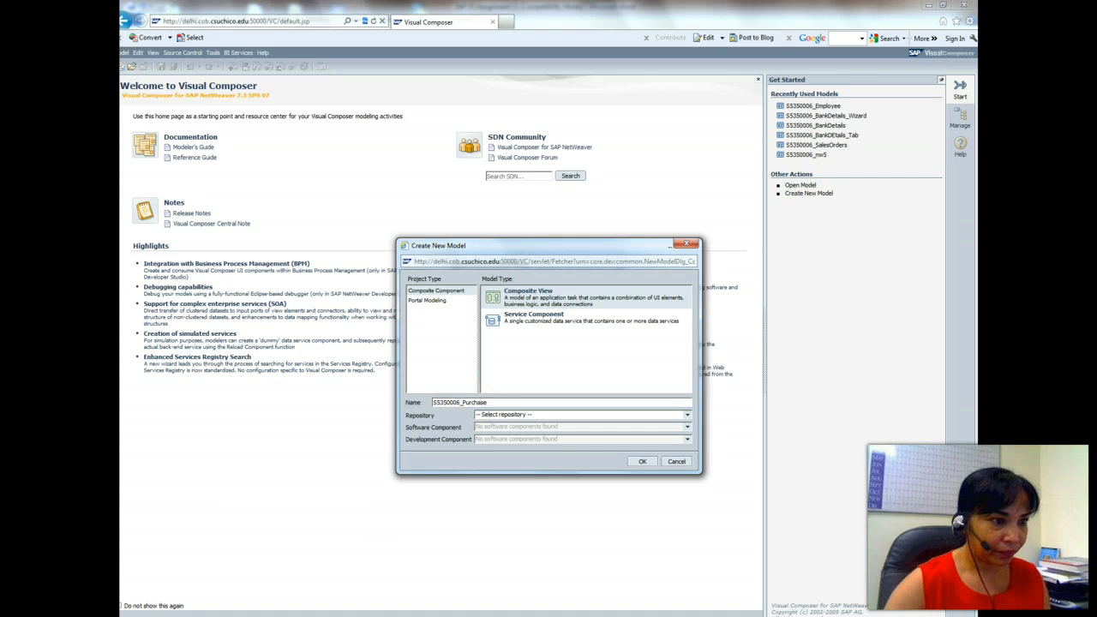
- Check the required model name in the Word assignment document and complete the new model's name as S5350006_PurchaseOrder in Visual Composer
left_click(293, 616)
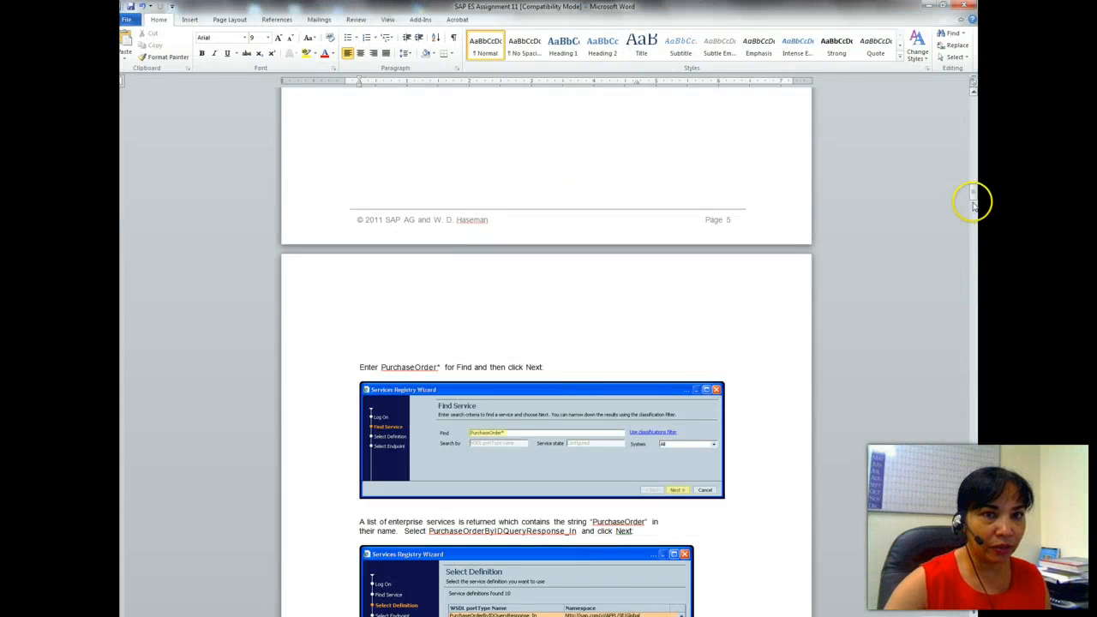
left_click_drag(973, 201, 972, 156)
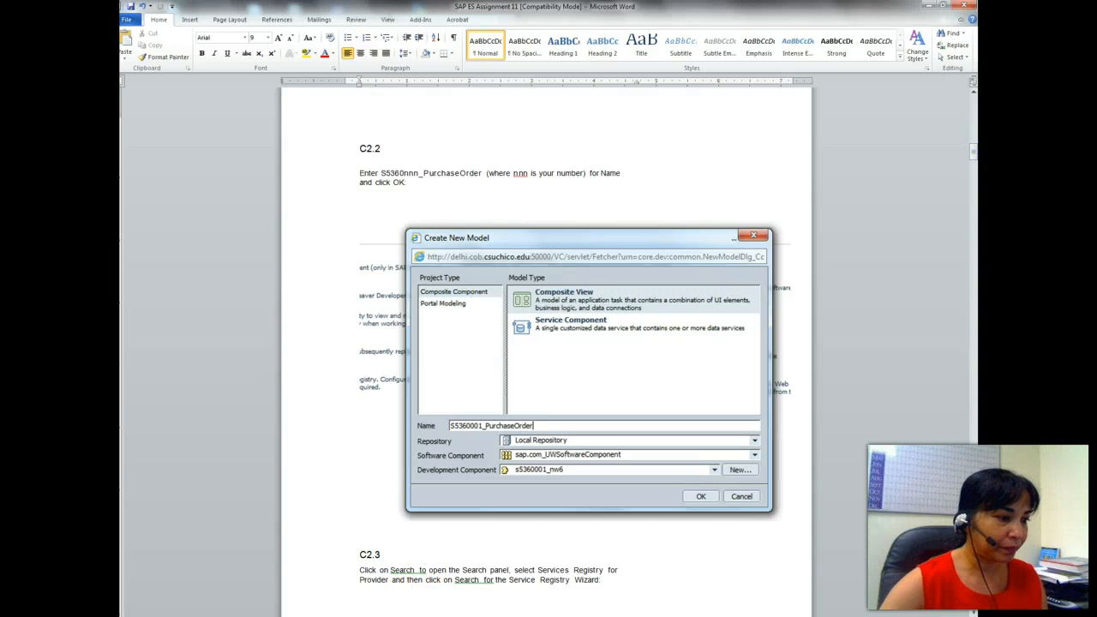
left_click(193, 604)
type("rder")
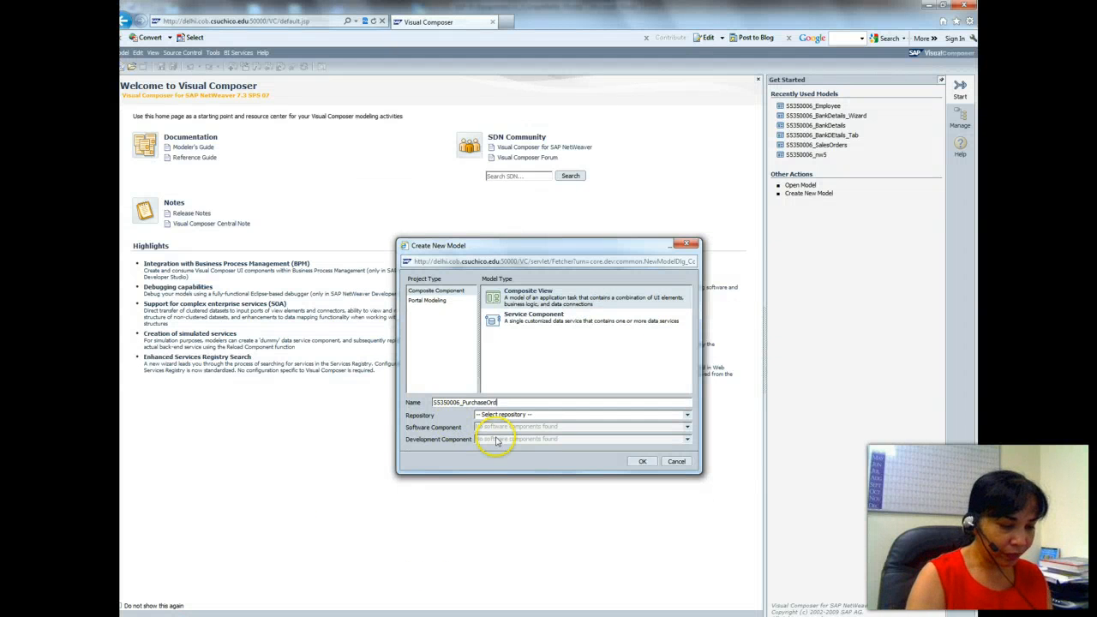
- Create the model in the Local Repository with software component sap.com_UWSoftwareComponent and development component s5350006_nw6
left_click(687, 416)
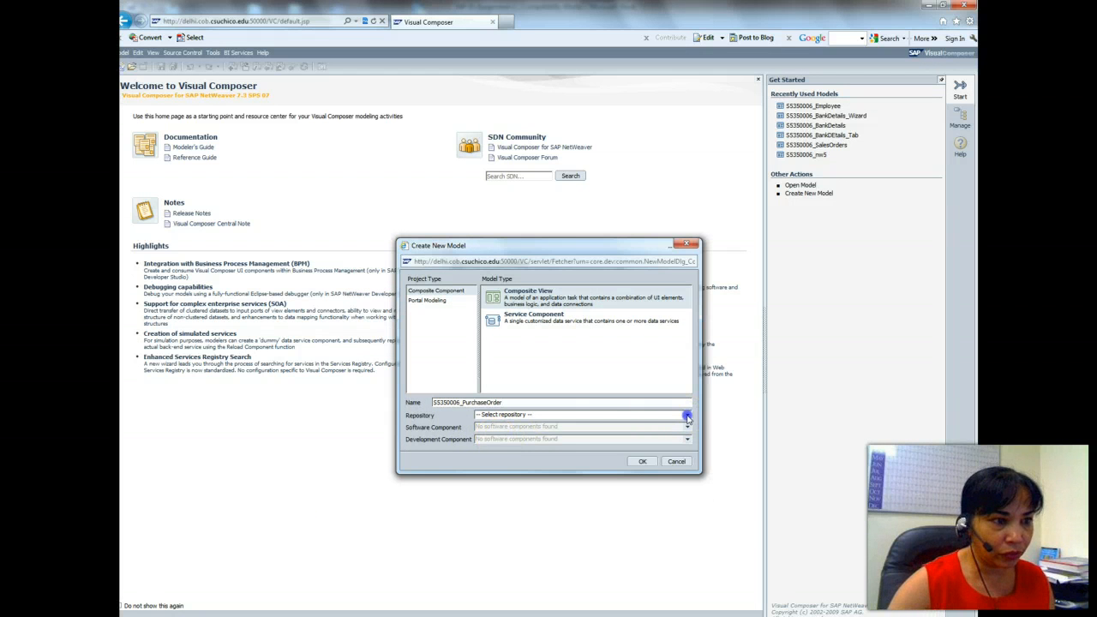
left_click(633, 431)
left_click(633, 430)
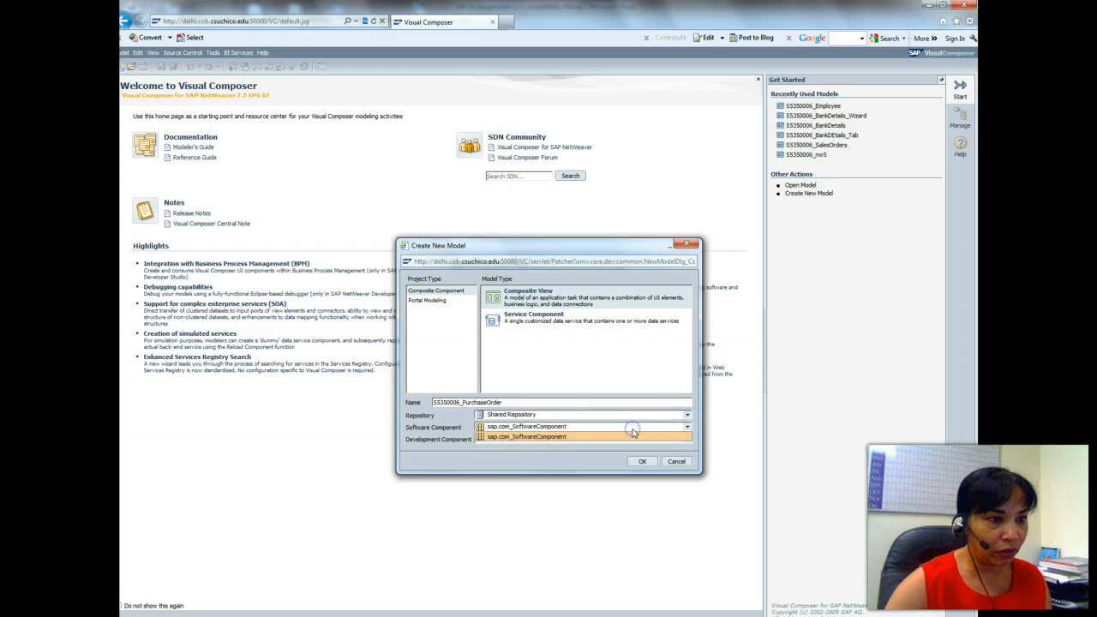
left_click(688, 415)
left_click(660, 423)
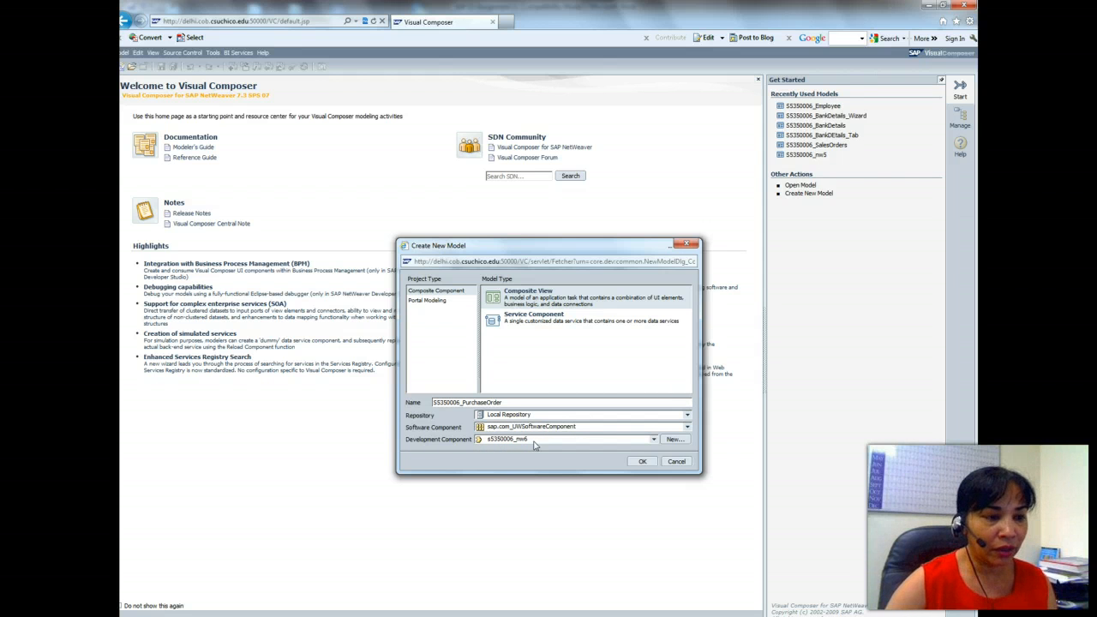
left_click(639, 462)
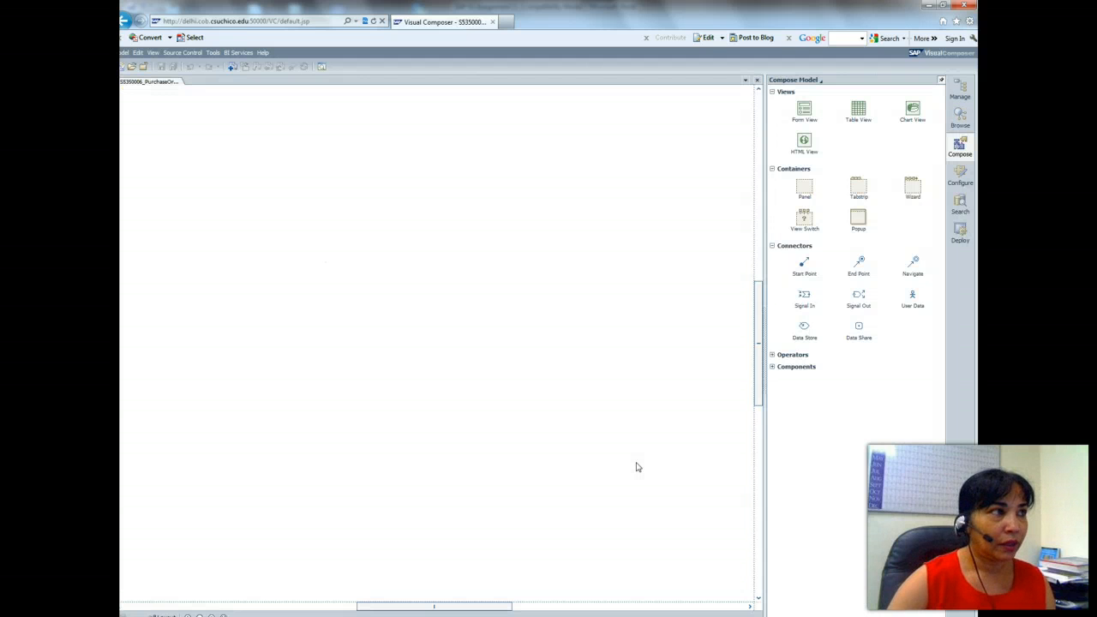
- Set the search provider to Services Registry and start the Services Registry Wizard
left_click(959, 205)
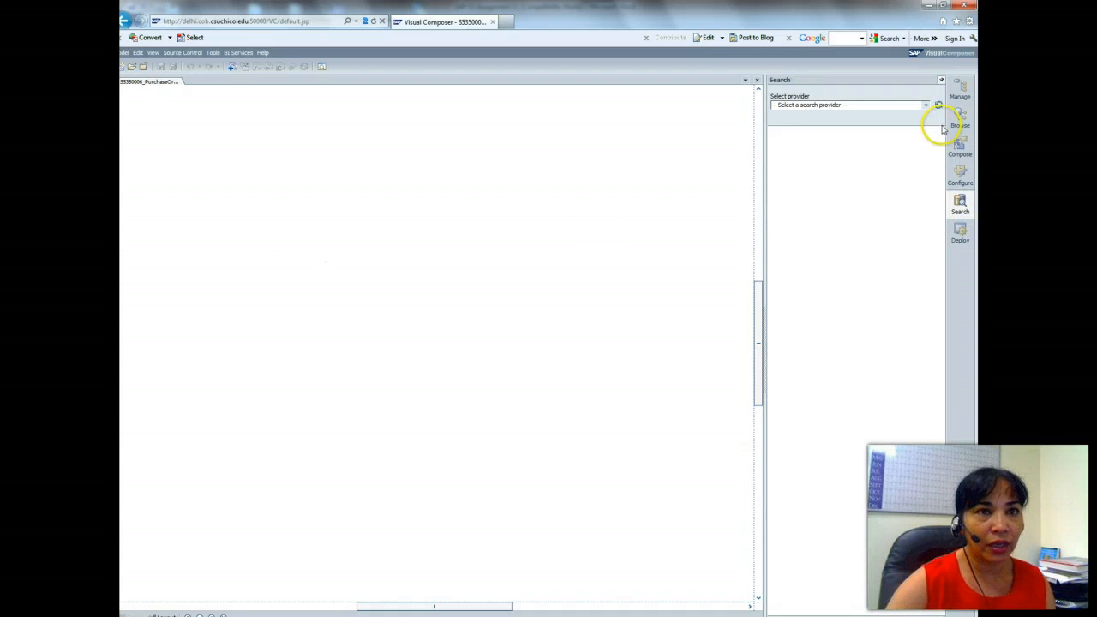
left_click(926, 104)
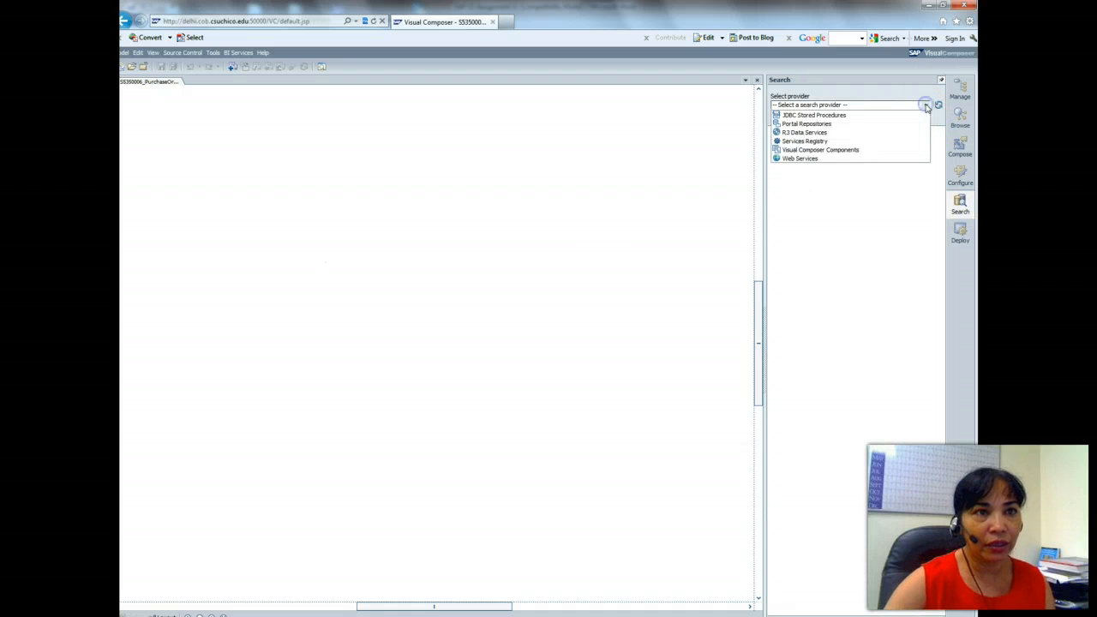
left_click(823, 142)
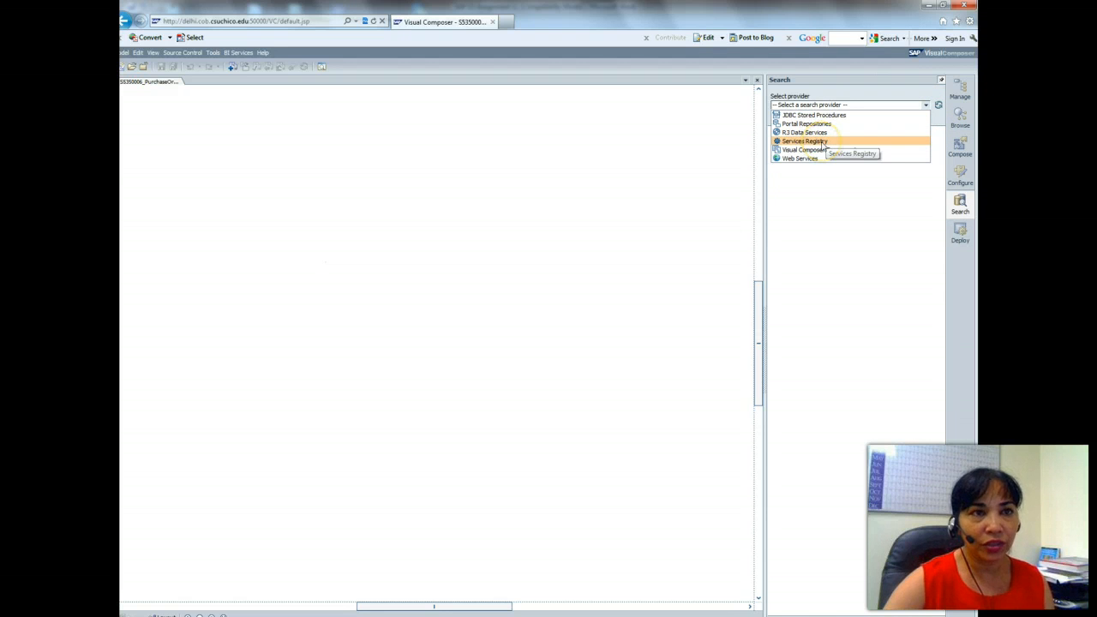
left_click(822, 143)
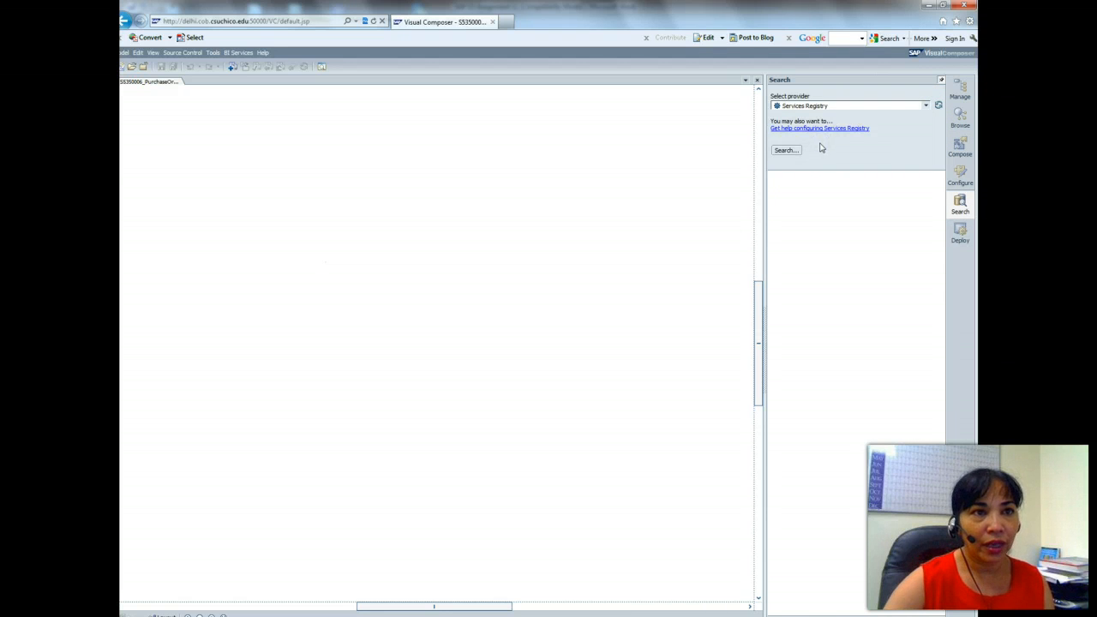
left_click(785, 150)
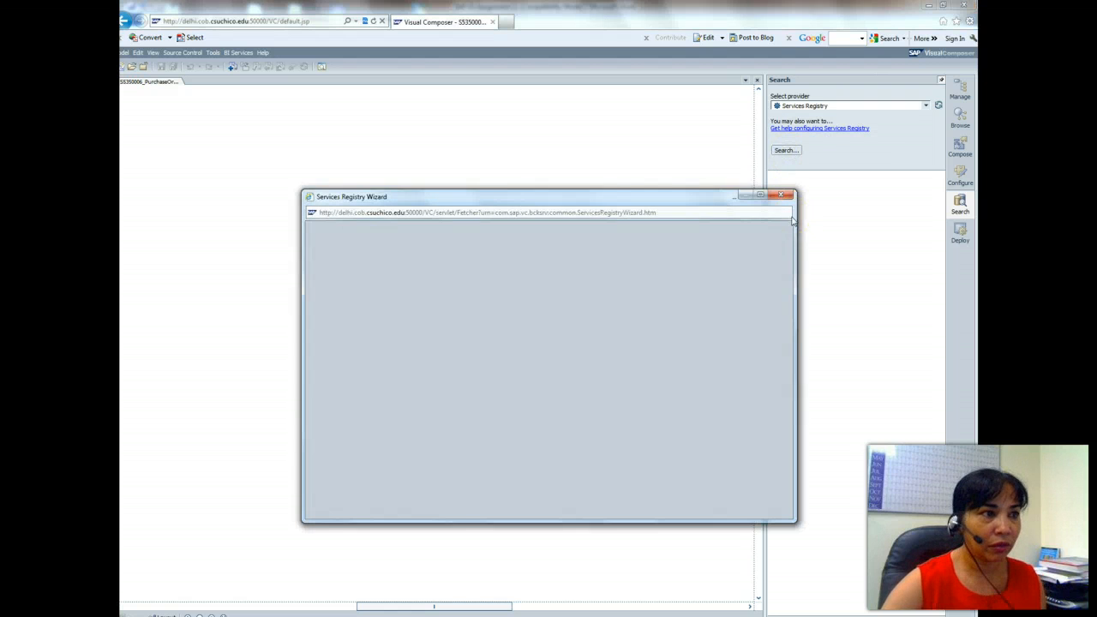
- Check the search term in the Word assignment document and search the registry for services matching Purchaseorder*
left_click(466, 270)
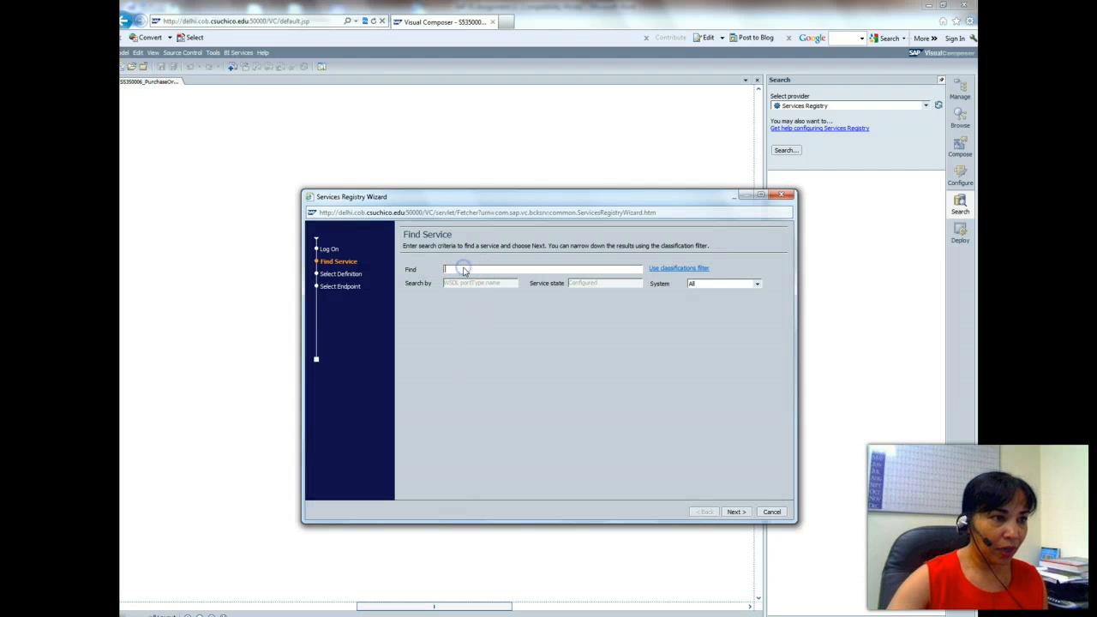
type("PurchaseOrder")
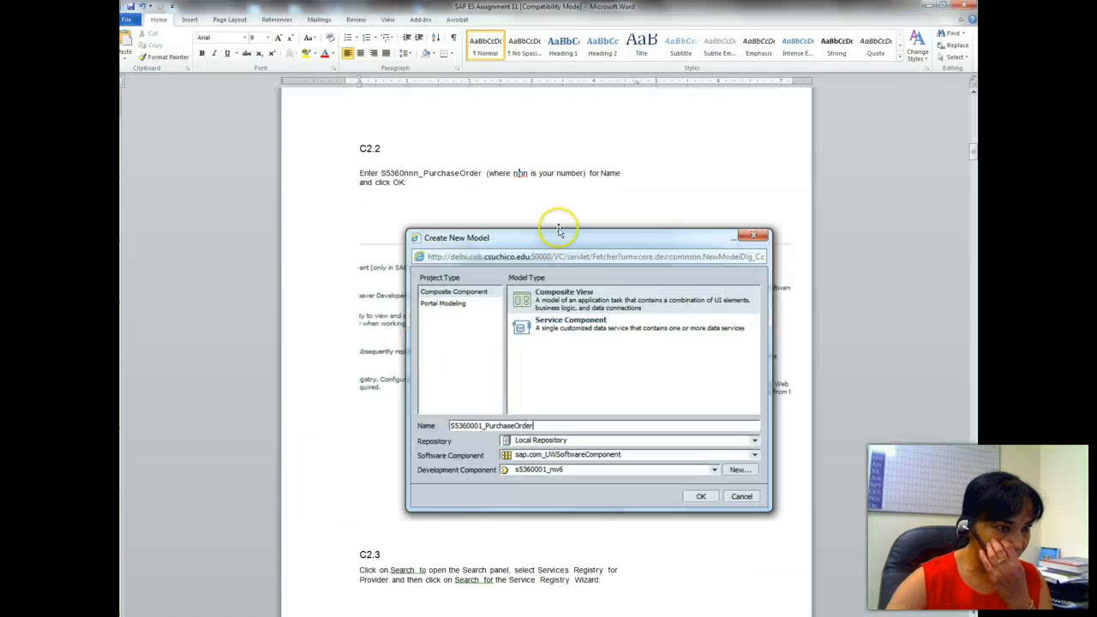
left_click_drag(975, 154, 974, 199)
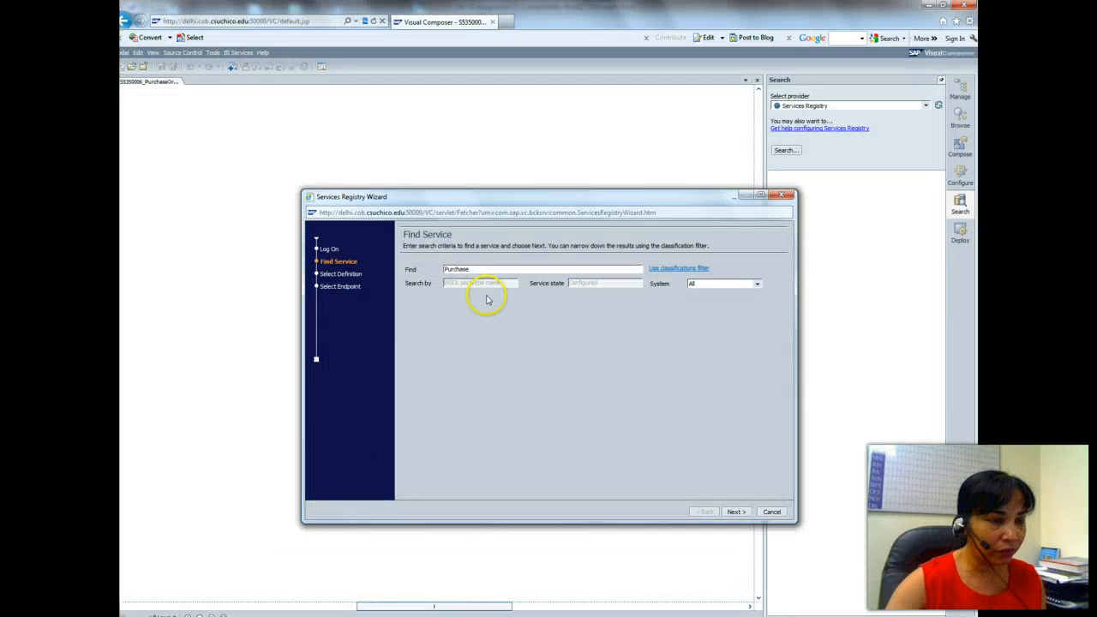
type("order*")
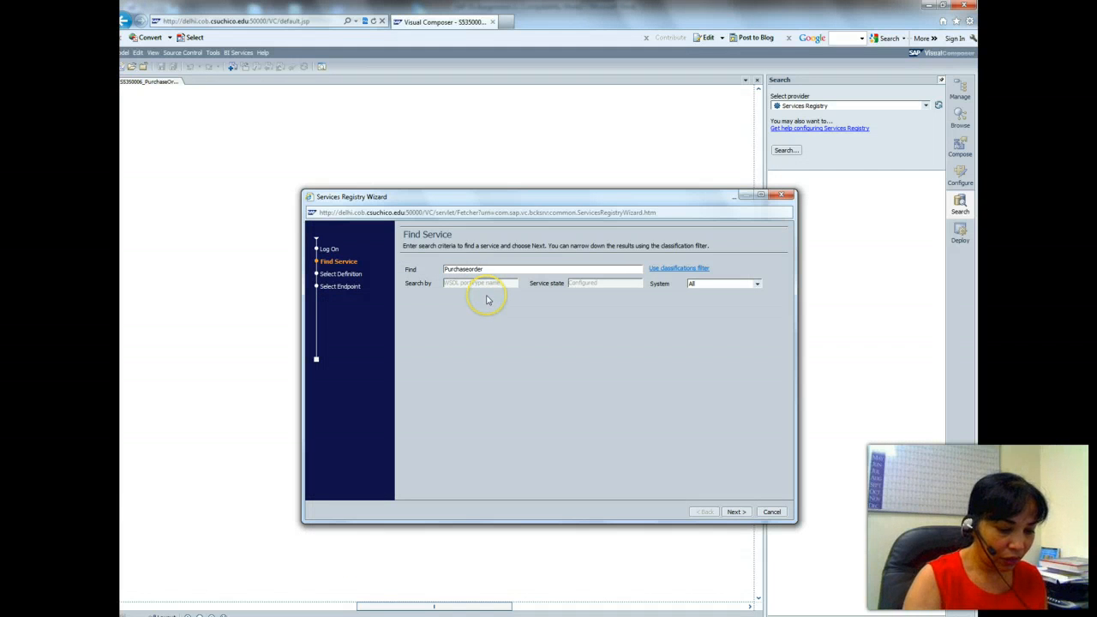
left_click(736, 512)
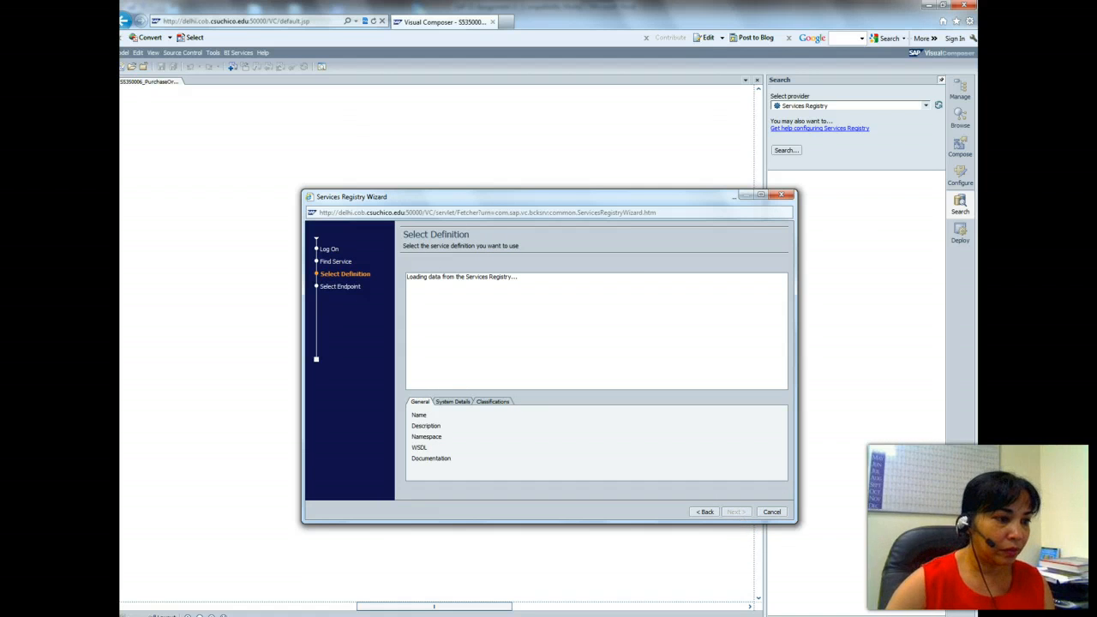
- Check the service selection instructions in Word and continue the wizard with the PurchaseOrderByIDQueryResponse_In definition
left_click(257, 614)
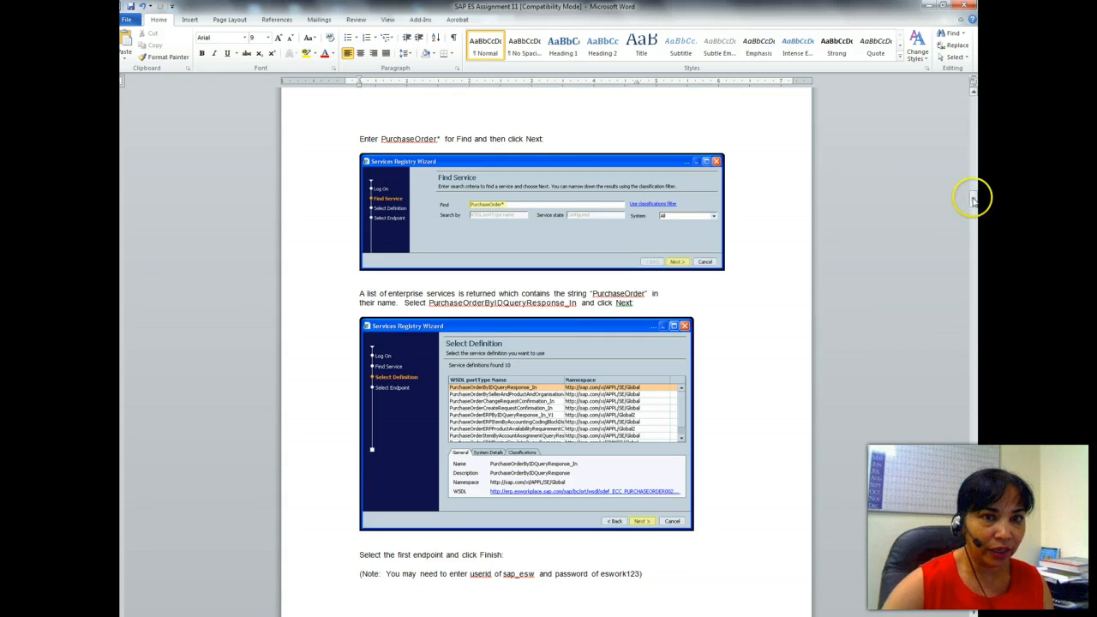
left_click_drag(974, 199, 972, 217)
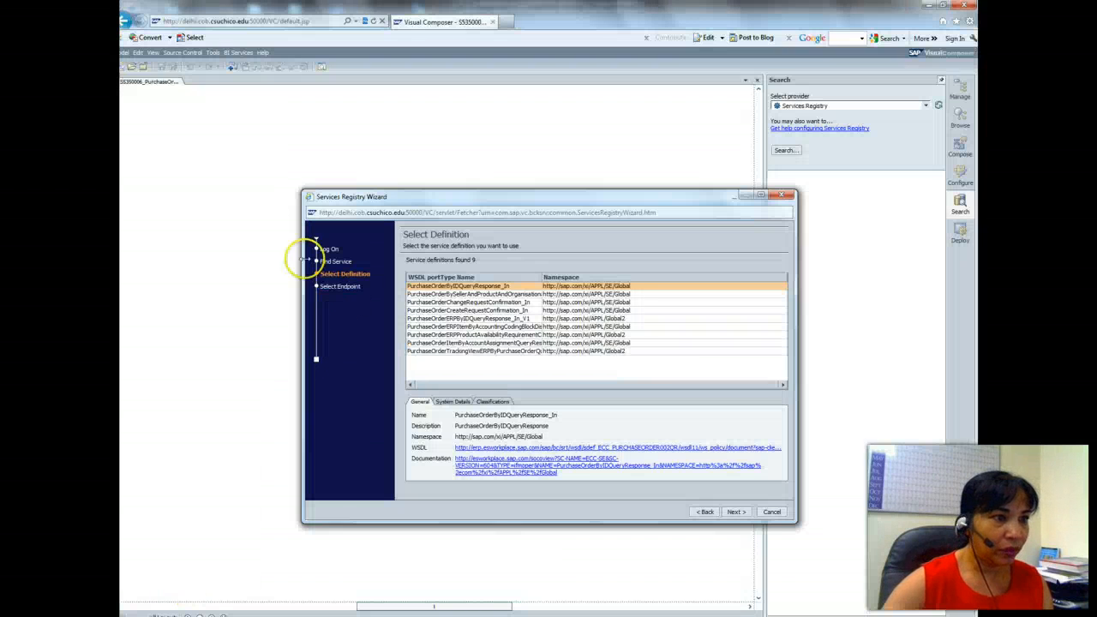
left_click(737, 515)
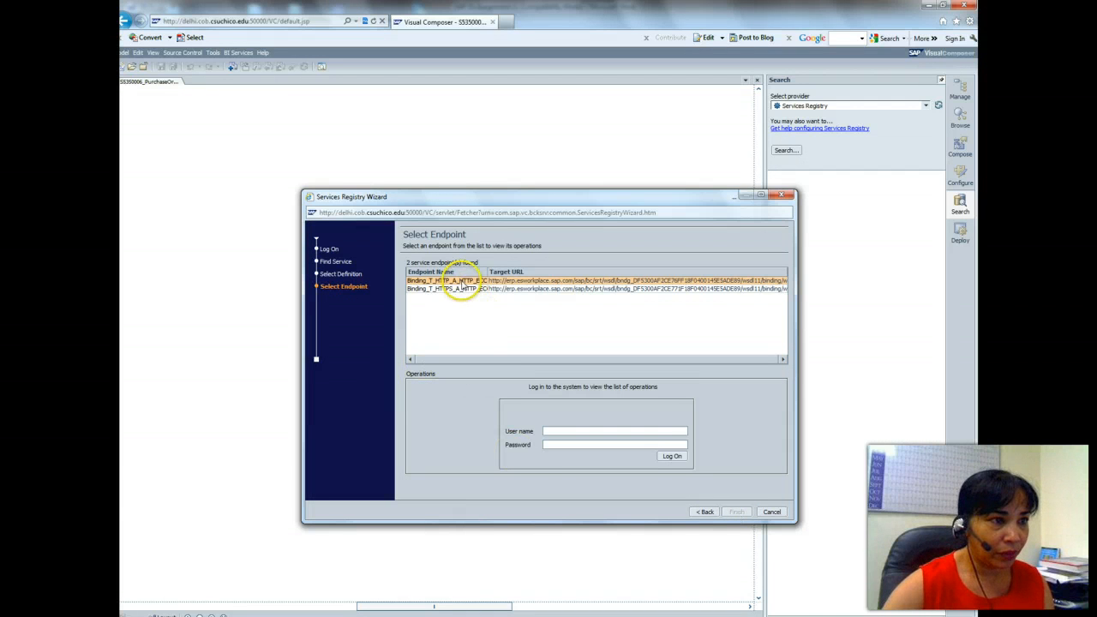
- Log on to the first service endpoint with user name sap_esw and the account password
left_click(550, 432)
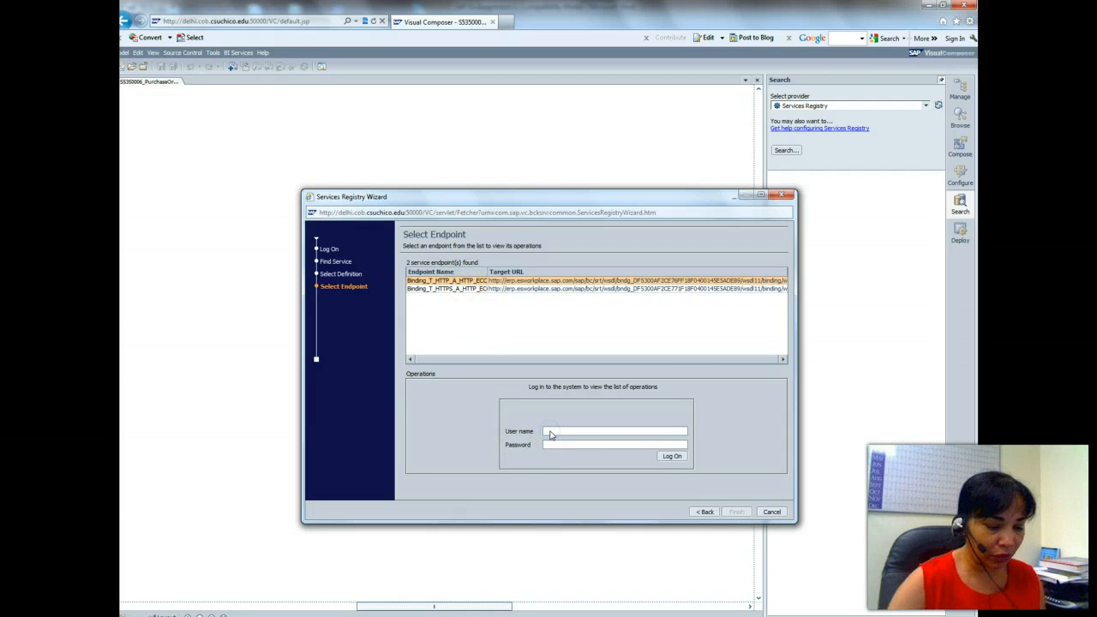
type("sap")
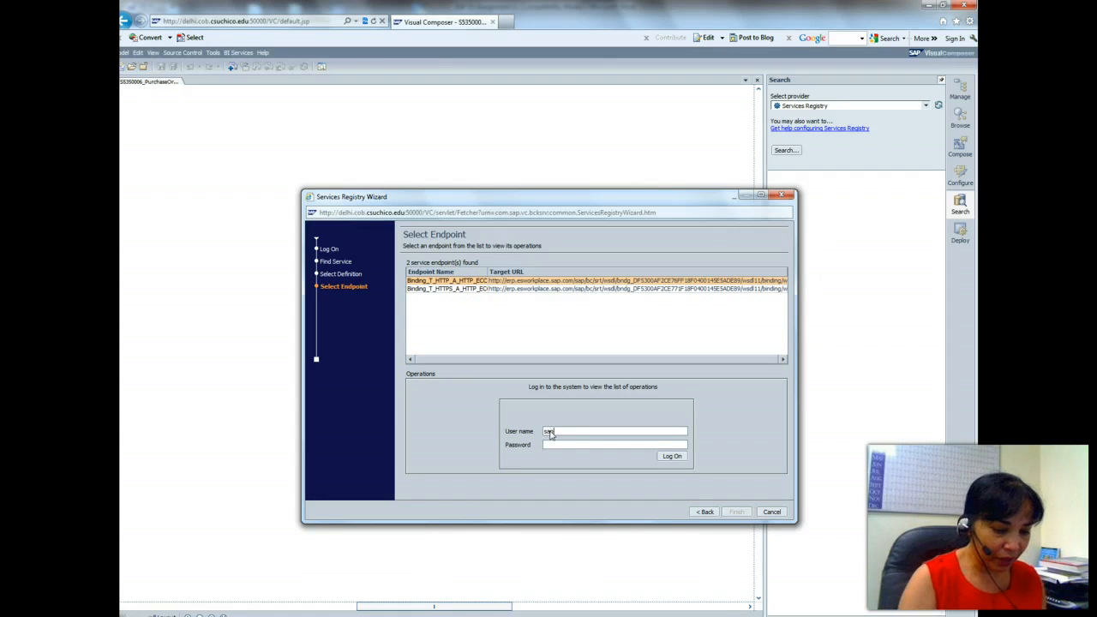
type("_esw")
left_click(551, 445)
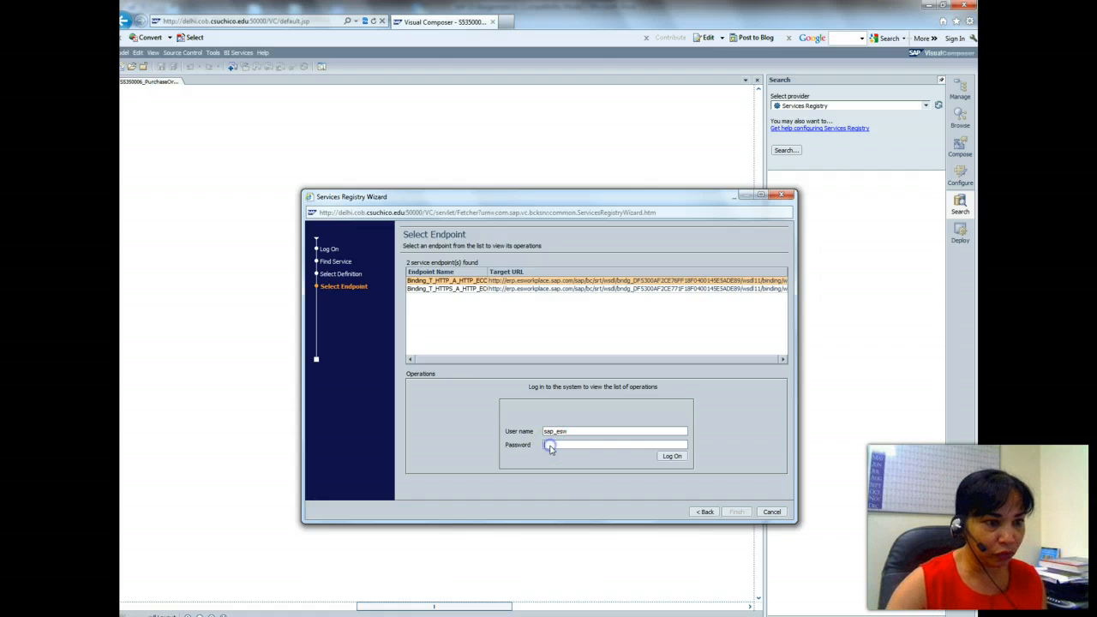
type("••••••")
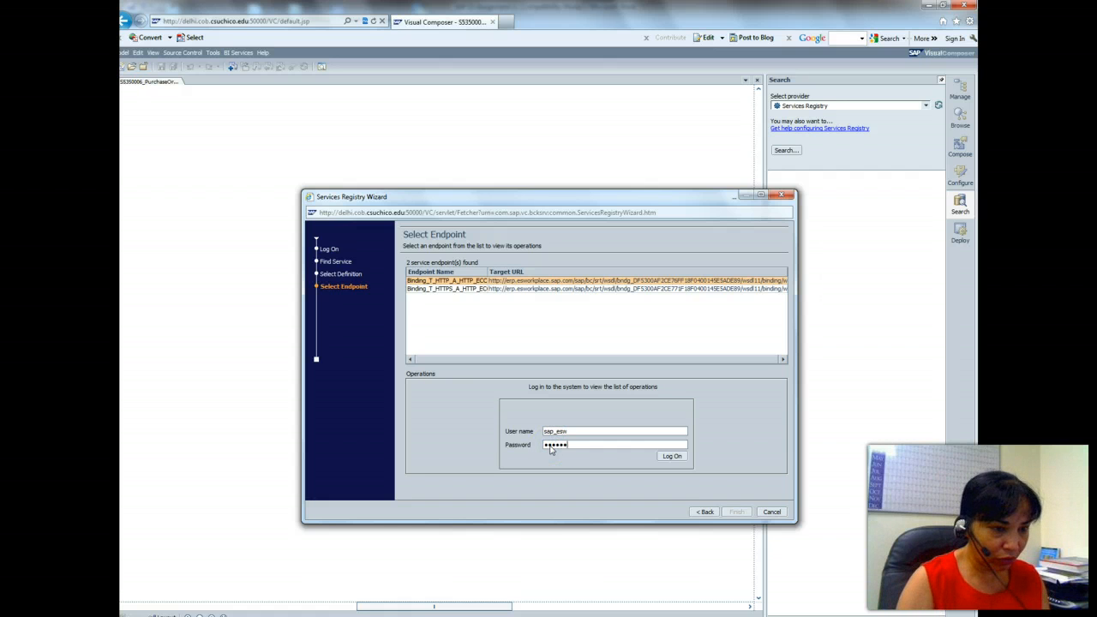
left_click(669, 457)
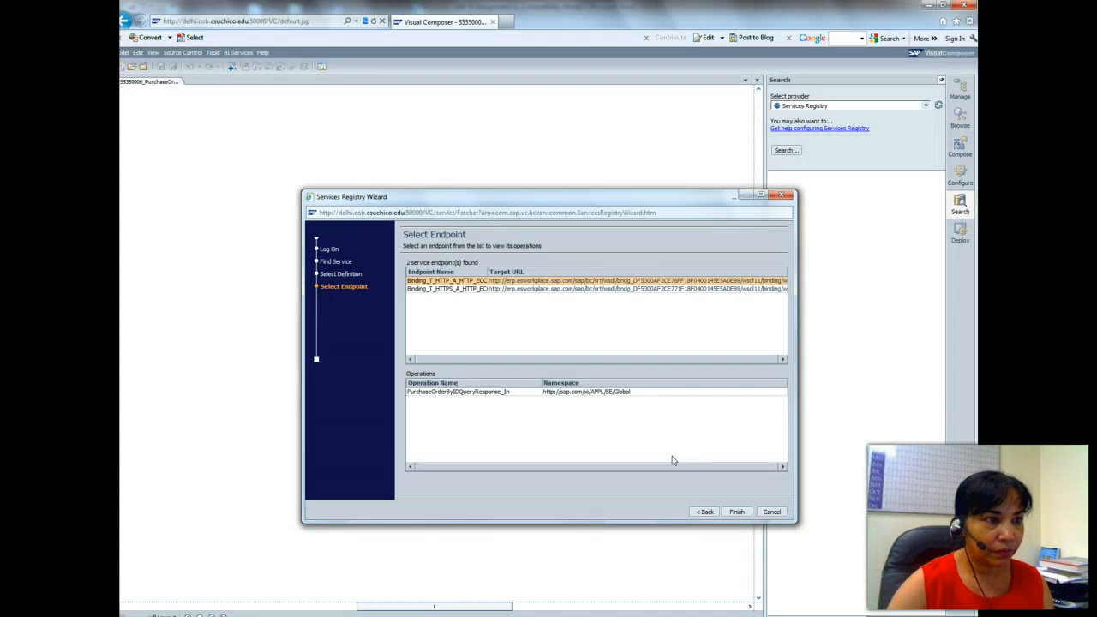
- Finish the wizard with the PurchaseOrderByIDQueryResponse_In operation selected and place the found service on the upper middle of the model canvas
left_click(471, 394)
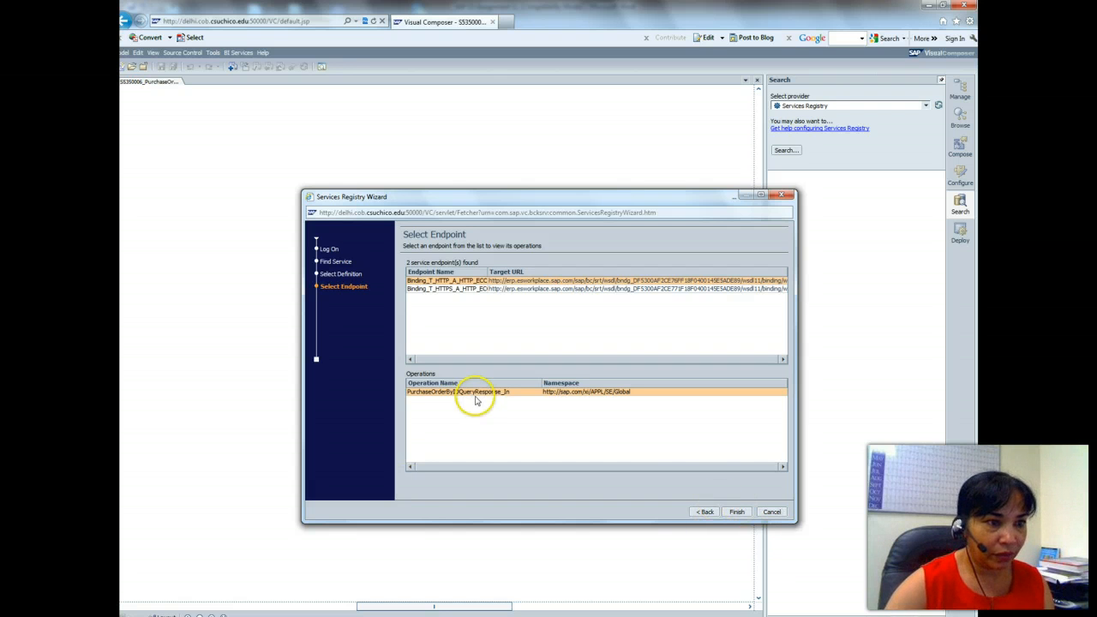
left_click(736, 513)
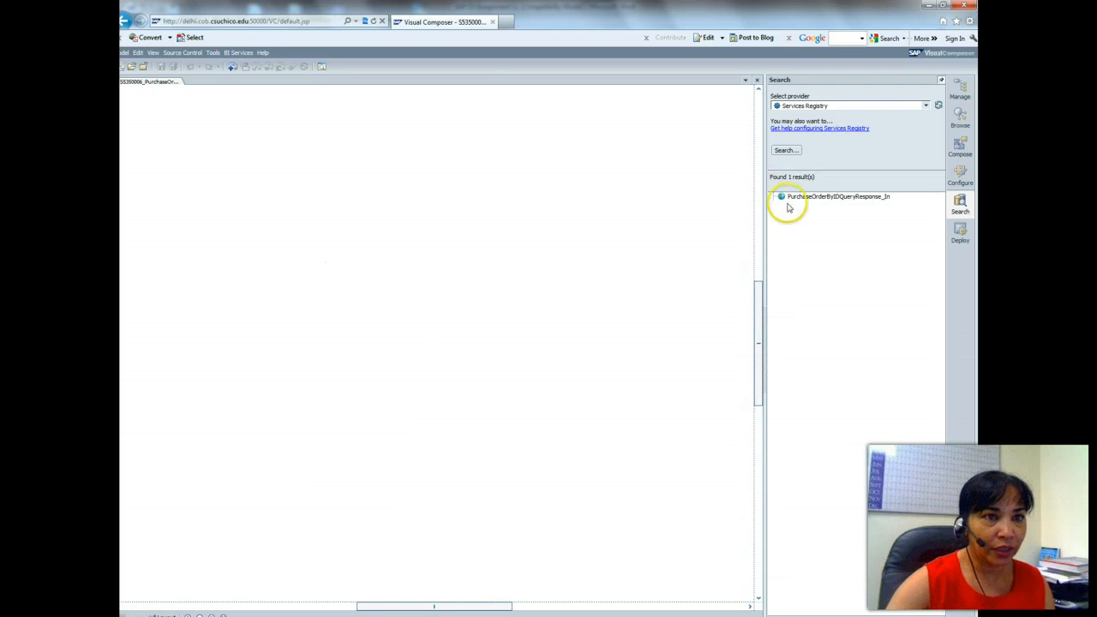
left_click_drag(797, 197, 436, 268)
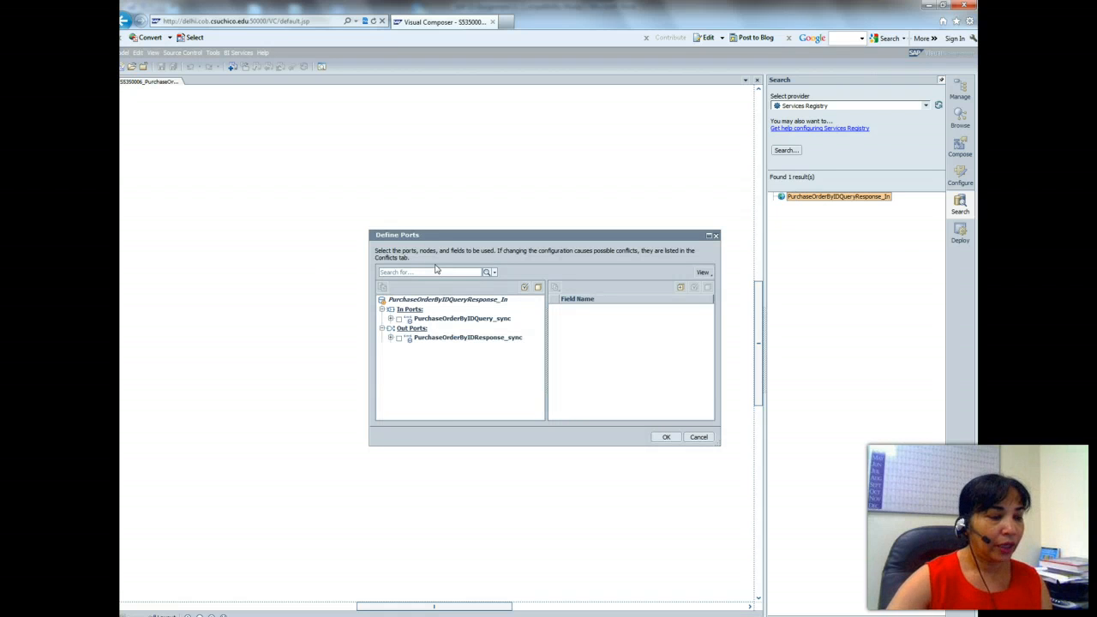
- Read the Define Ports instructions for the in and out ports in the Word assignment document
left_click(294, 615)
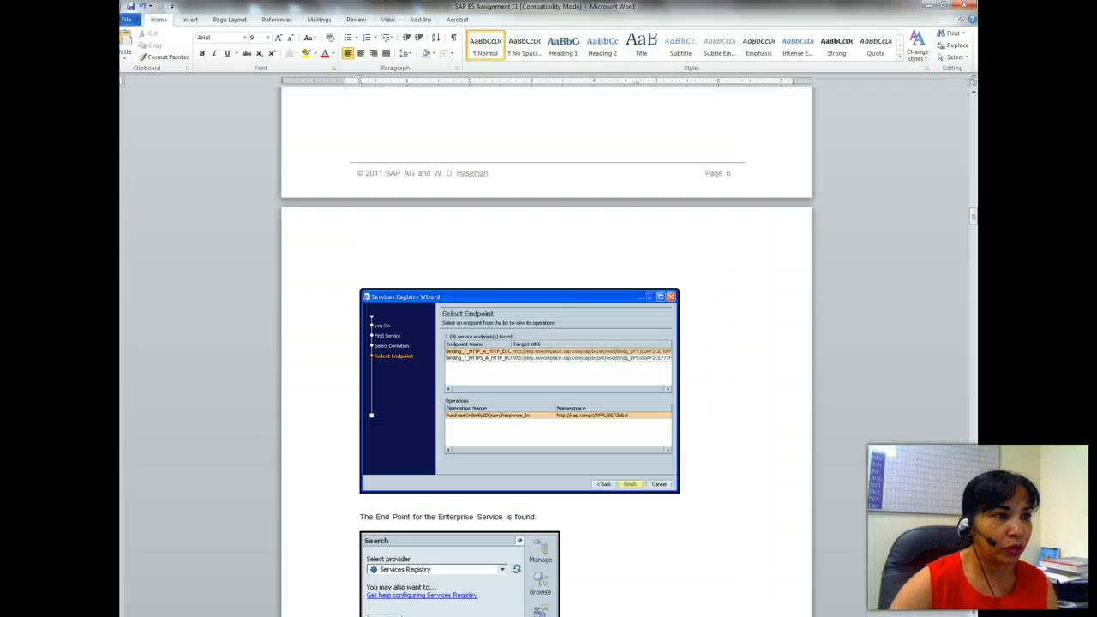
left_click_drag(972, 215, 969, 246)
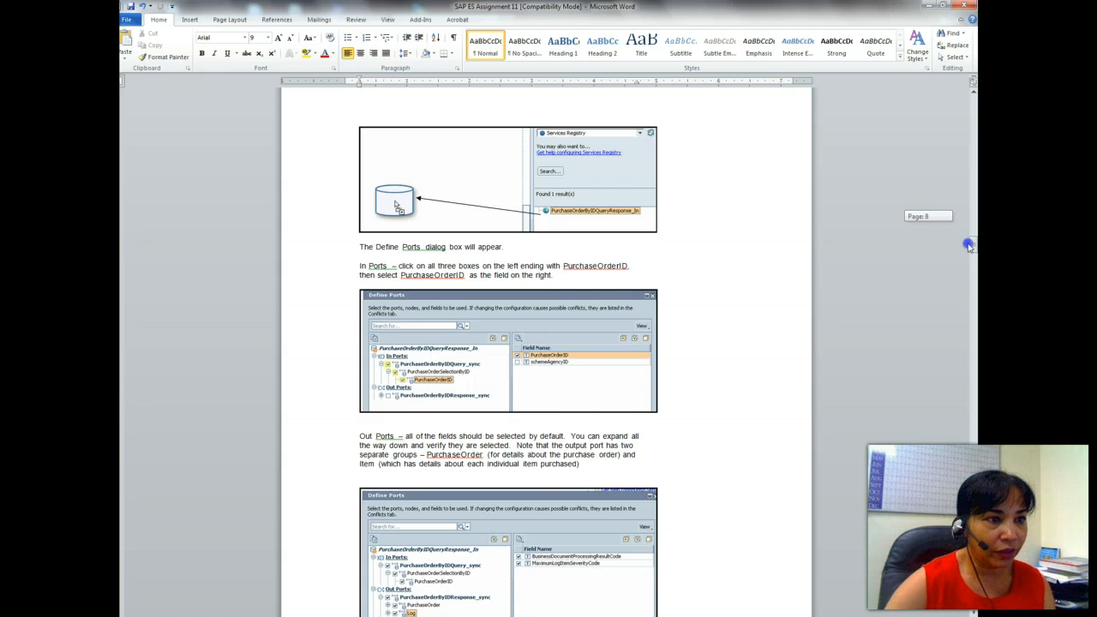
- Define the service's in port by including PurchaseOrderByIDQuery_sync down to PurchaseOrderID, exclude its schemeAgencyID field, and confirm the ports
left_click_drag(968, 246, 968, 249)
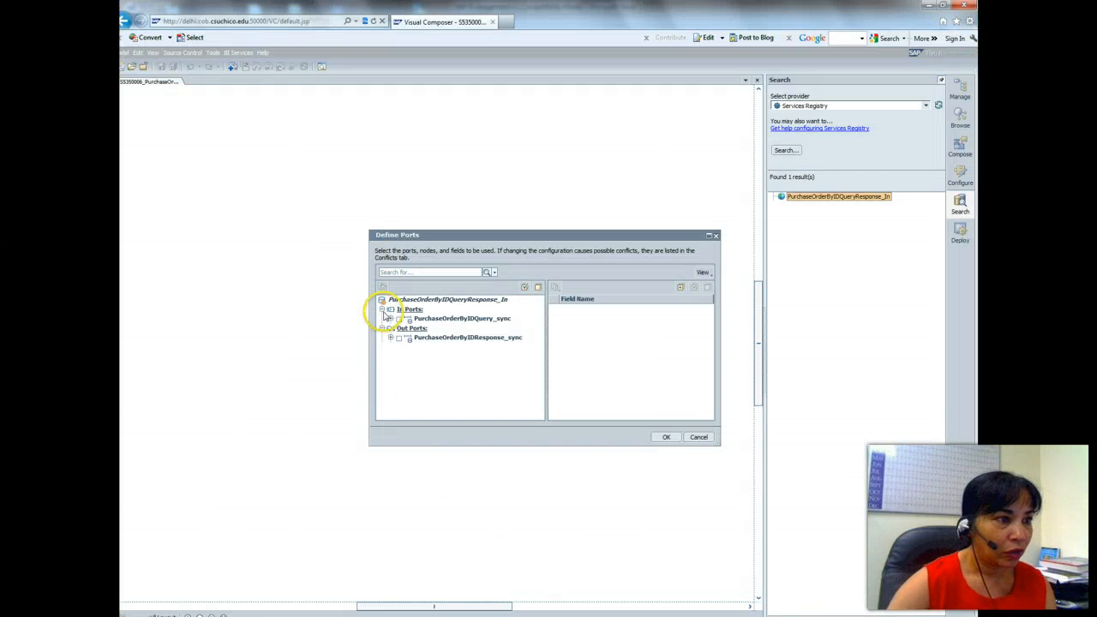
left_click(390, 318)
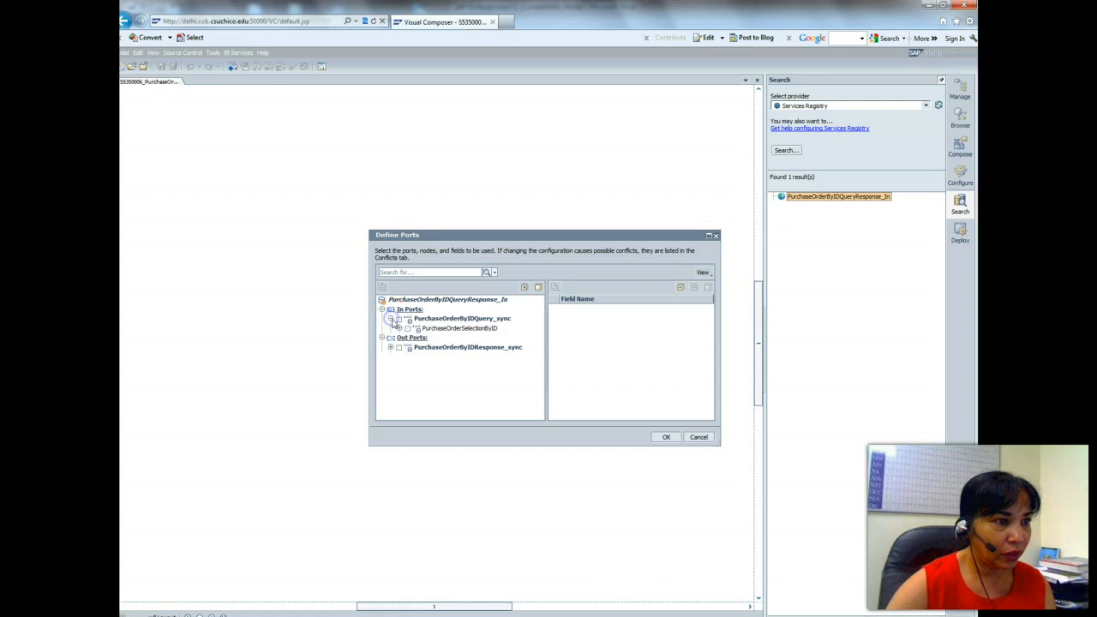
left_click(391, 319)
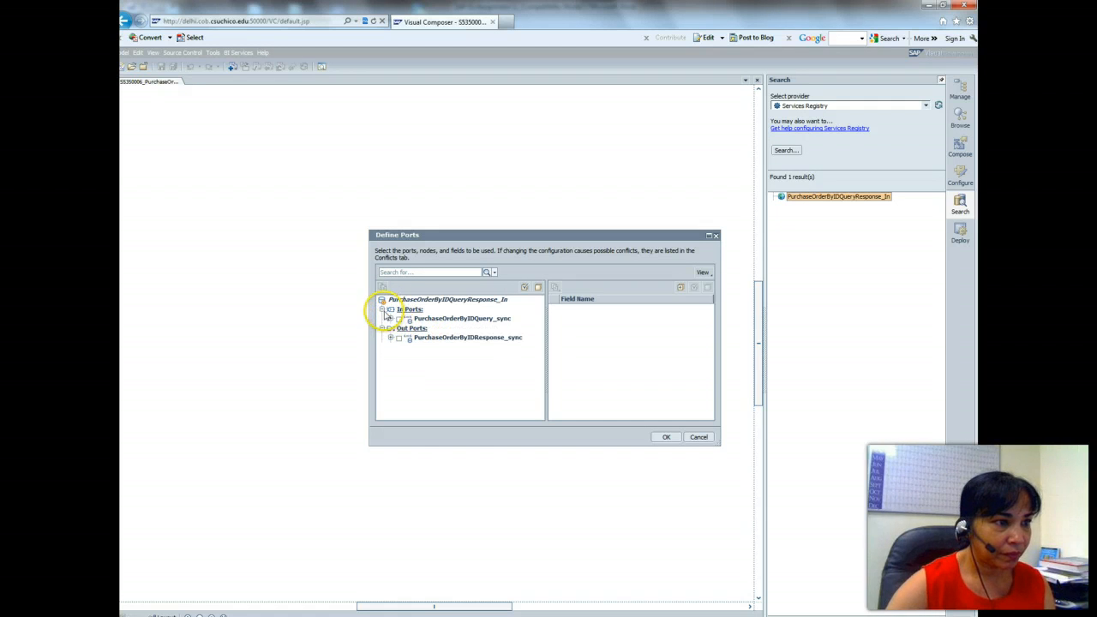
left_click(383, 309)
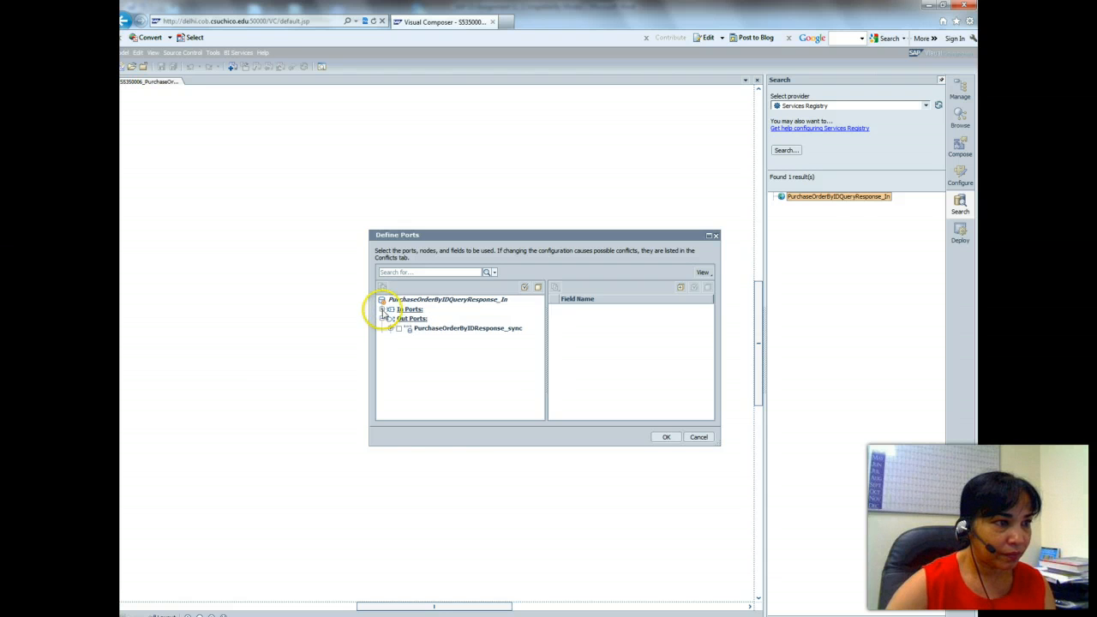
left_click(382, 310)
left_click(390, 319)
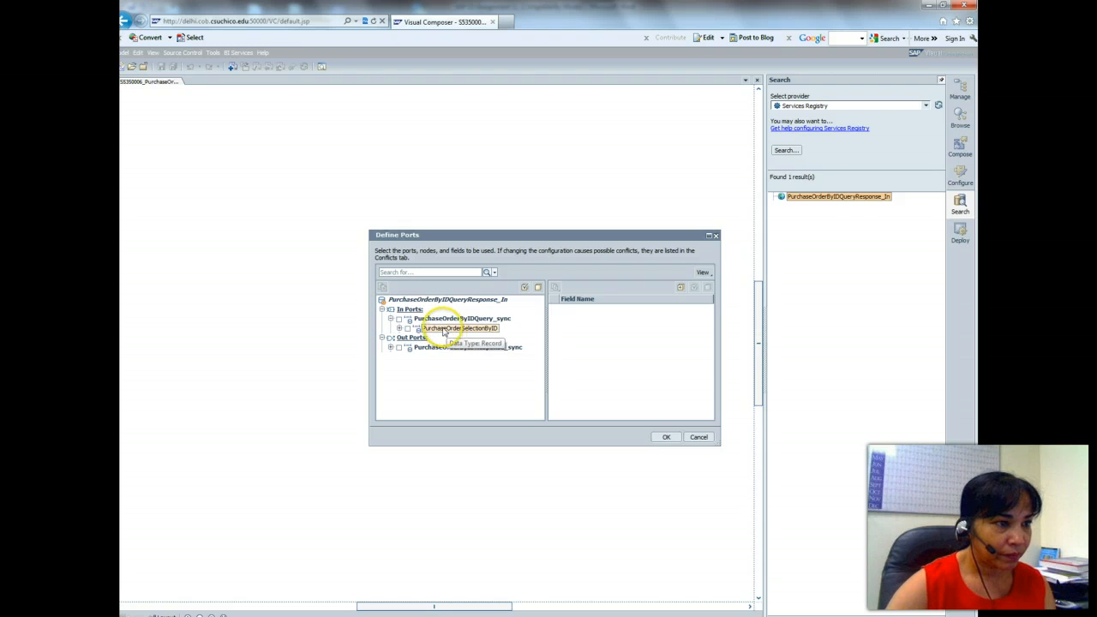
left_click(408, 328)
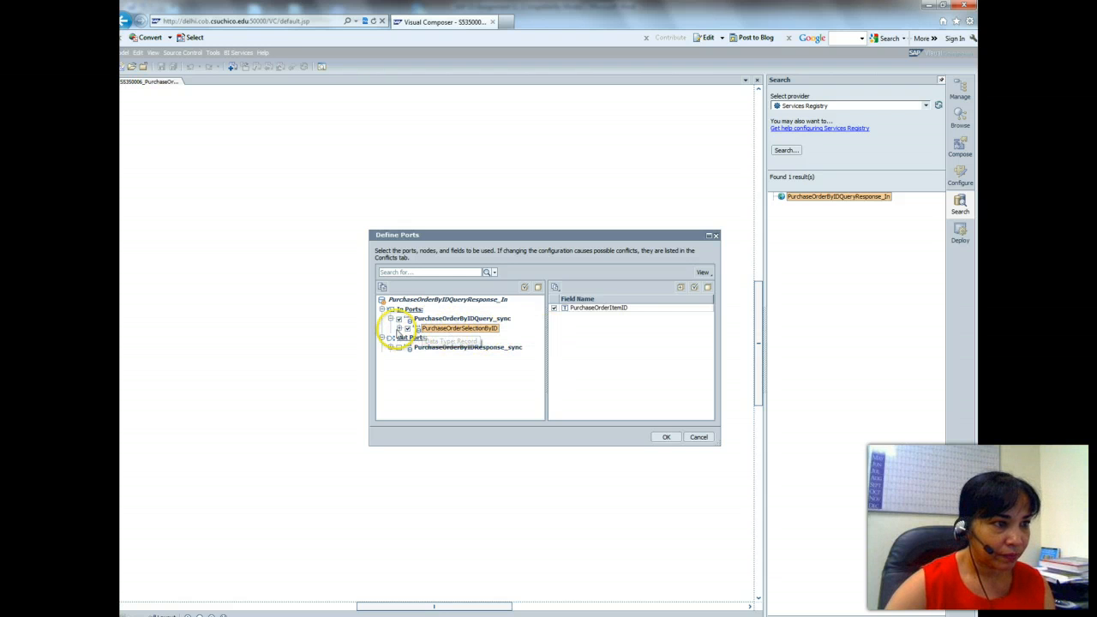
left_click(399, 328)
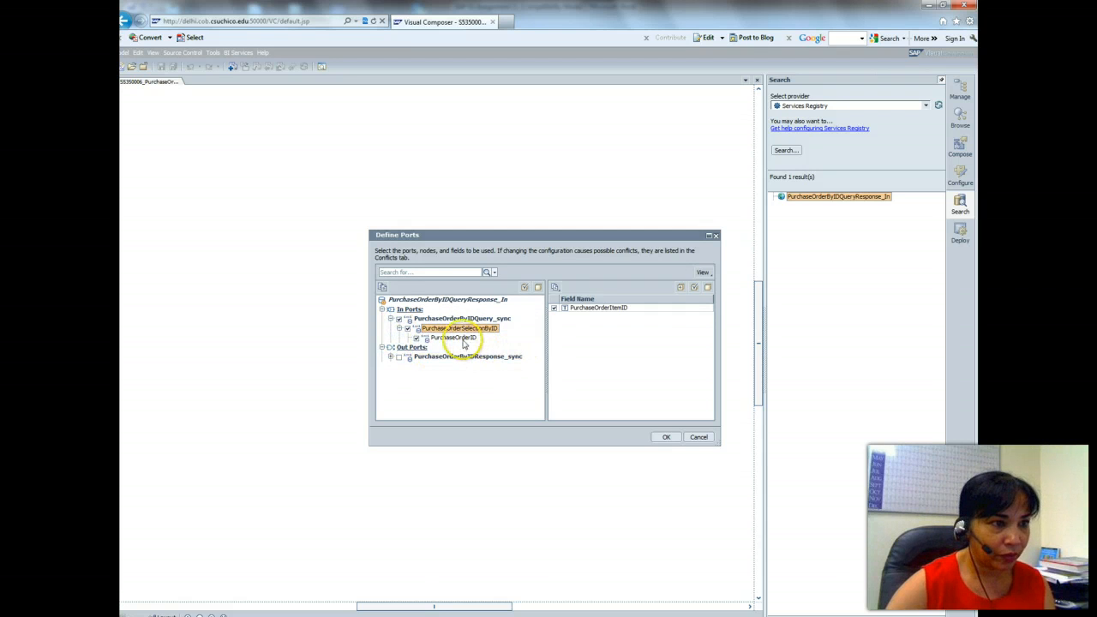
left_click(441, 338)
left_click(553, 316)
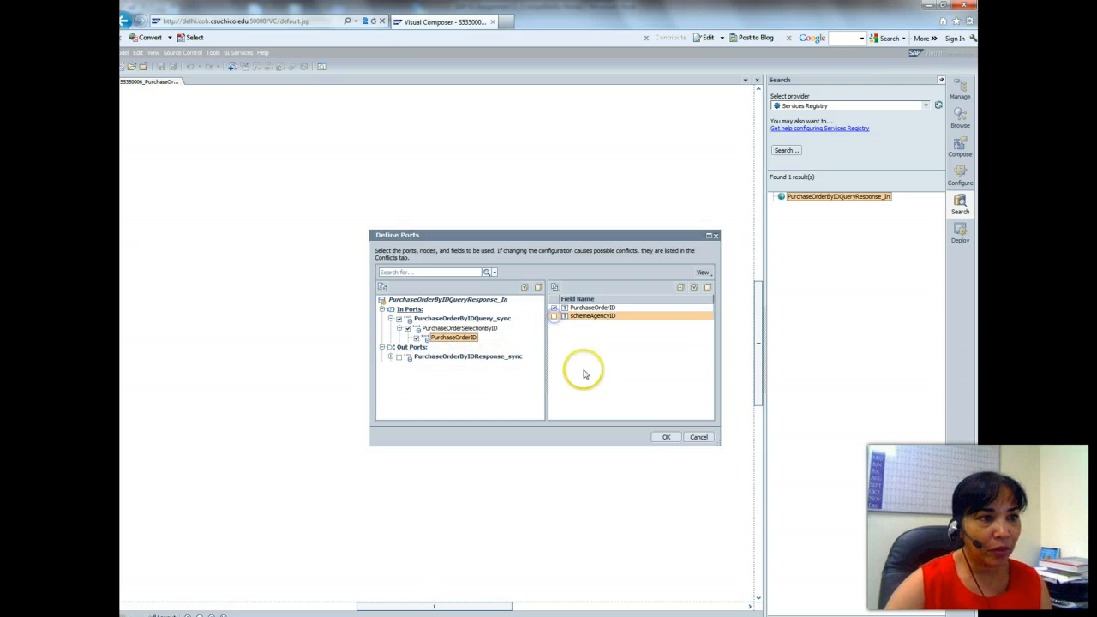
left_click(663, 437)
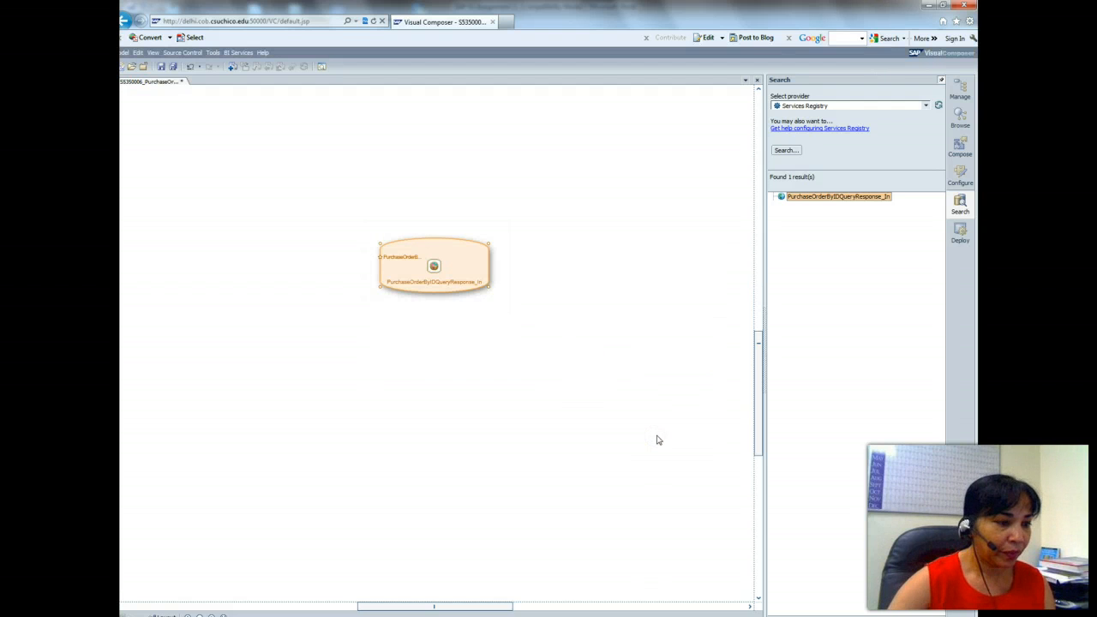
- Switch to the Word assignment document and read the Out Ports instructions through to section C2.4
key("alt+Tab")
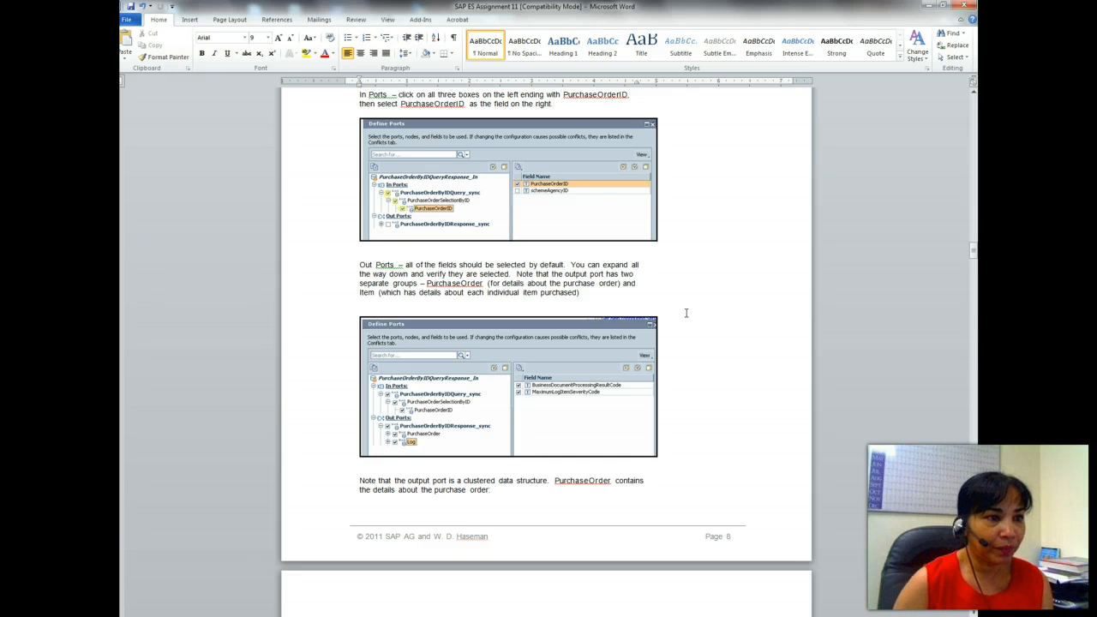
left_click_drag(974, 249, 975, 262)
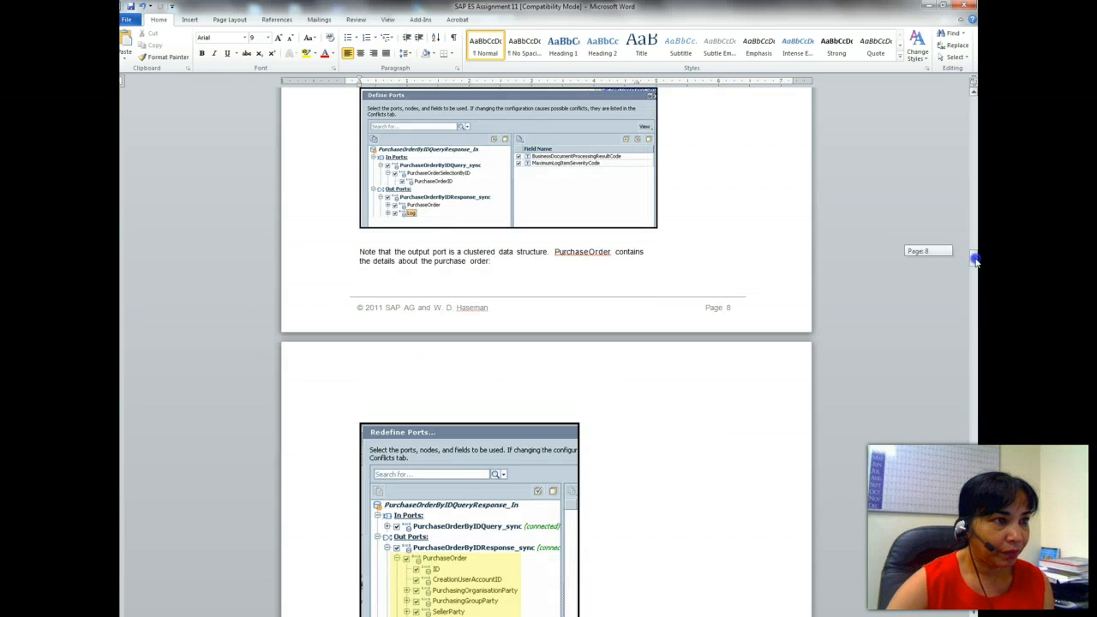
left_click_drag(975, 261, 978, 295)
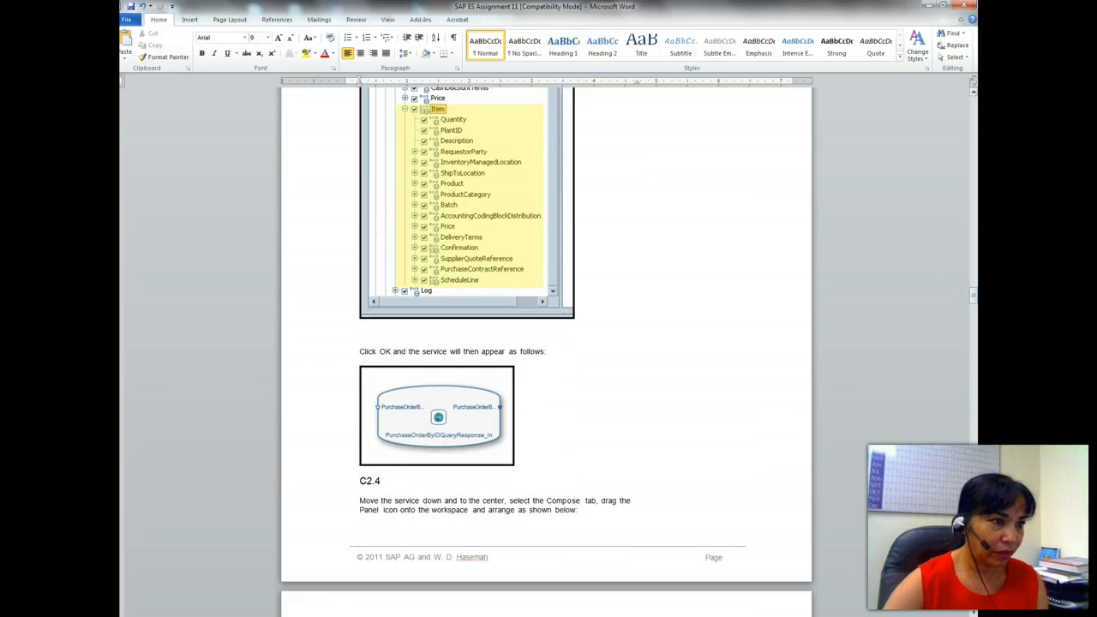
- Back in Visual Composer, redefine the service's ports to include the PurchaseOrderByIDResponse_sync out port with all PurchaseOrder and Log nodes
key("alt+Tab")
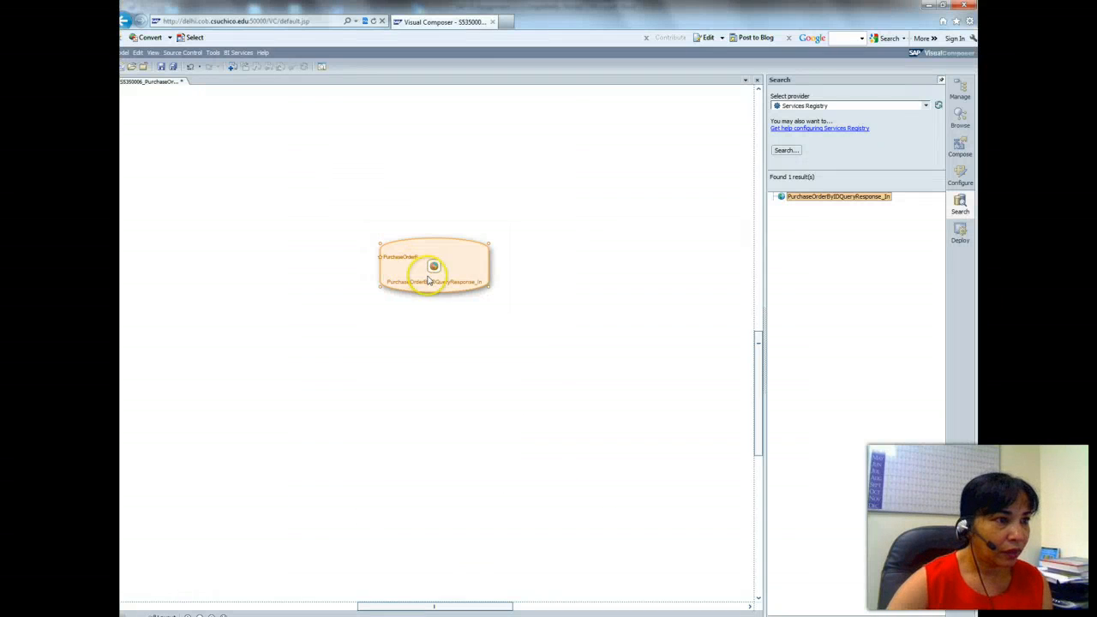
right_click(487, 248)
left_click(505, 255)
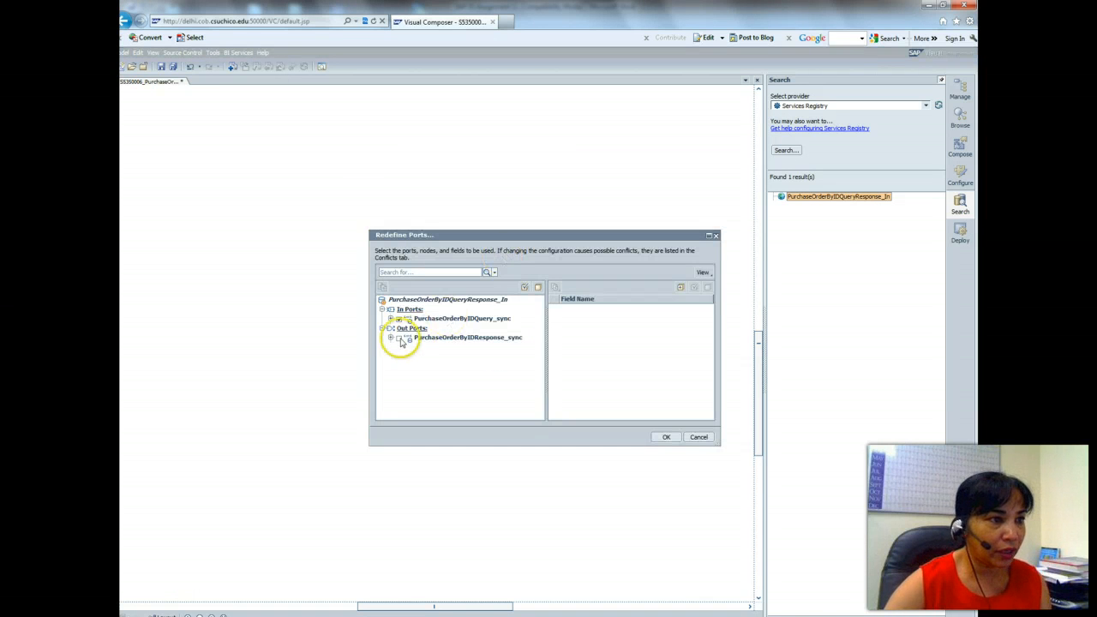
left_click(391, 339)
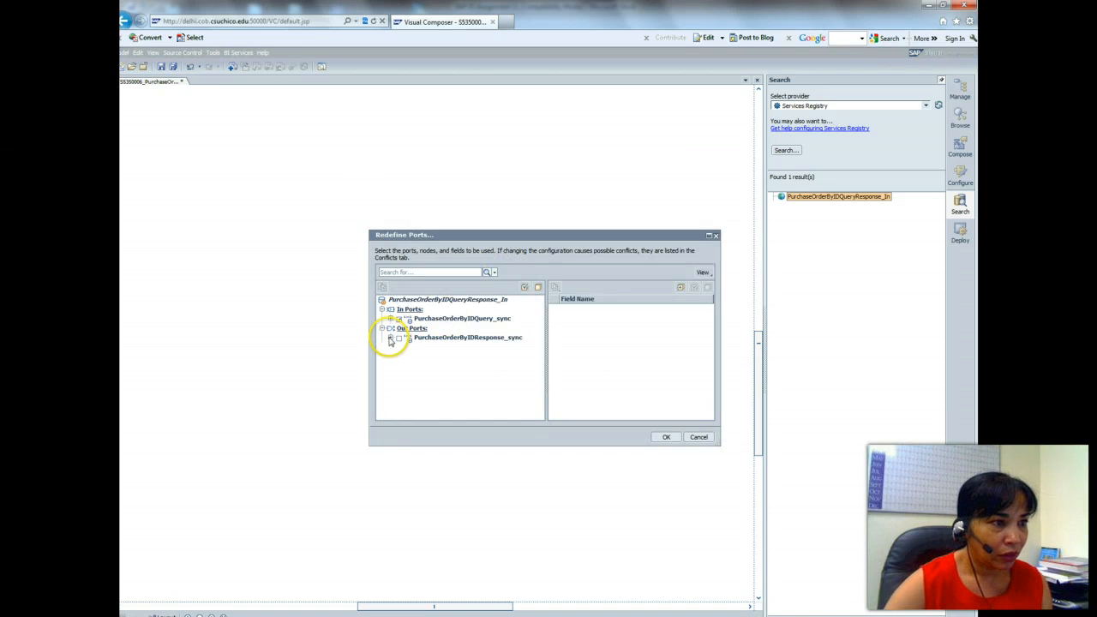
left_click(399, 338)
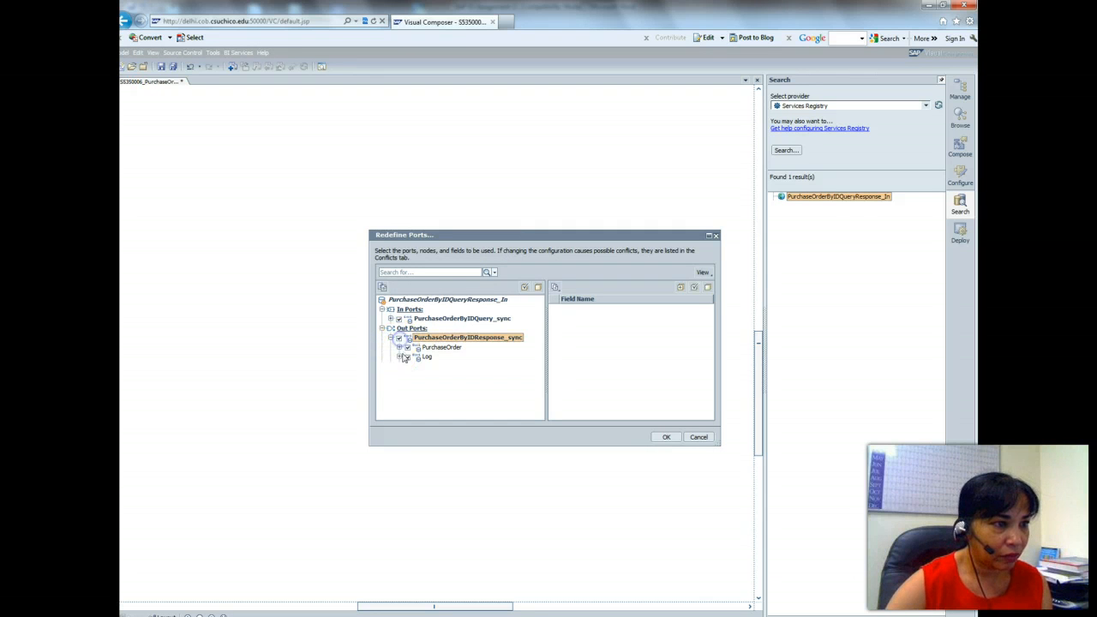
left_click(399, 357)
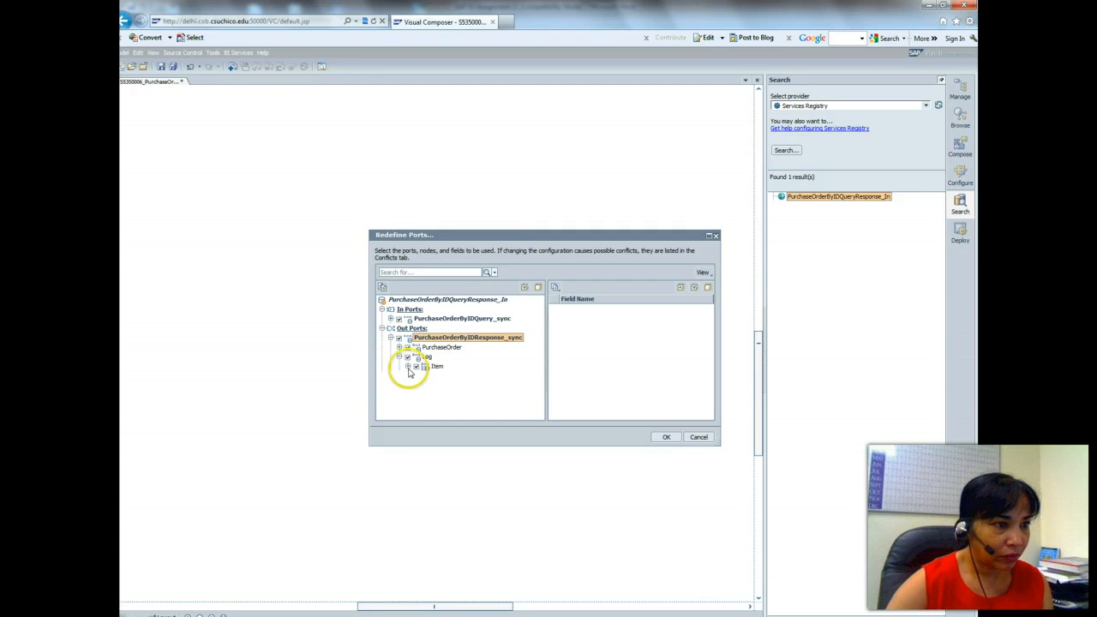
left_click(408, 367)
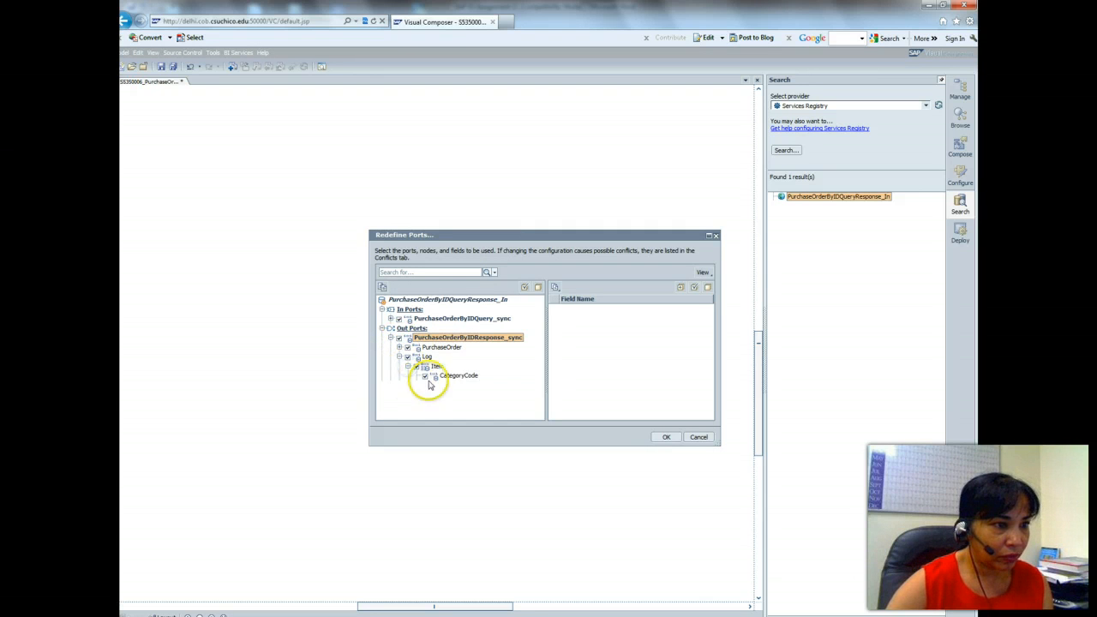
left_click(399, 347)
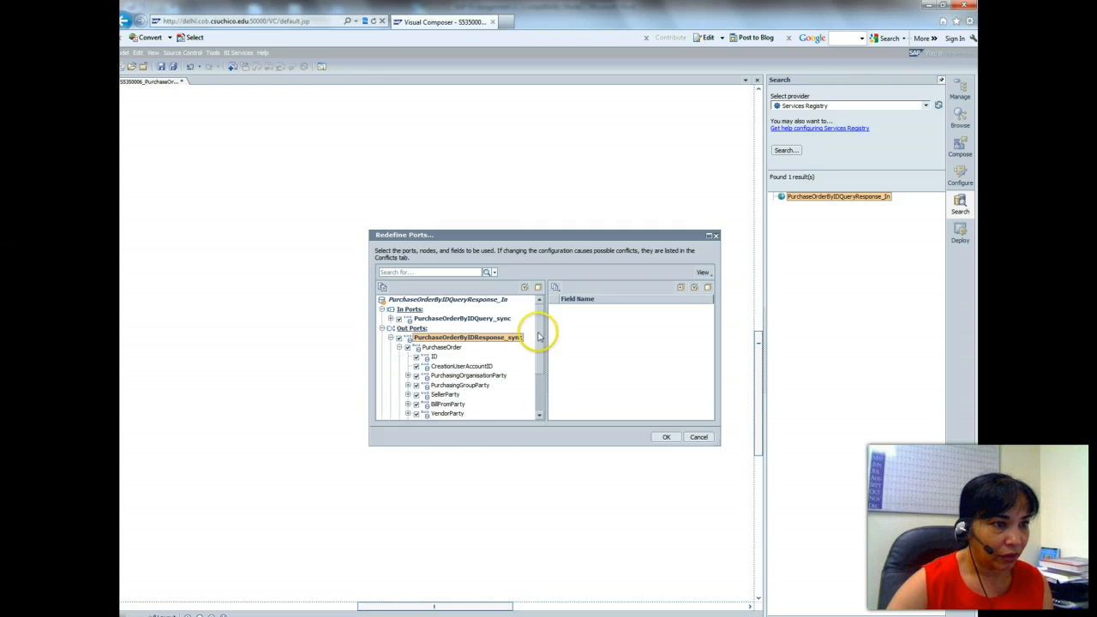
left_click_drag(539, 330, 541, 389)
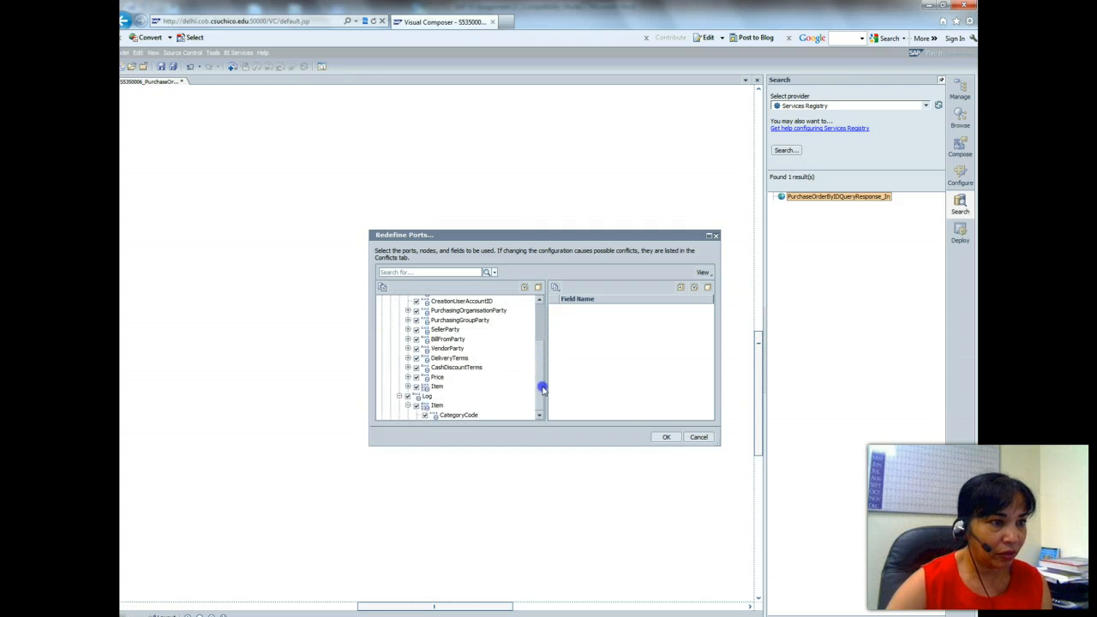
left_click(666, 437)
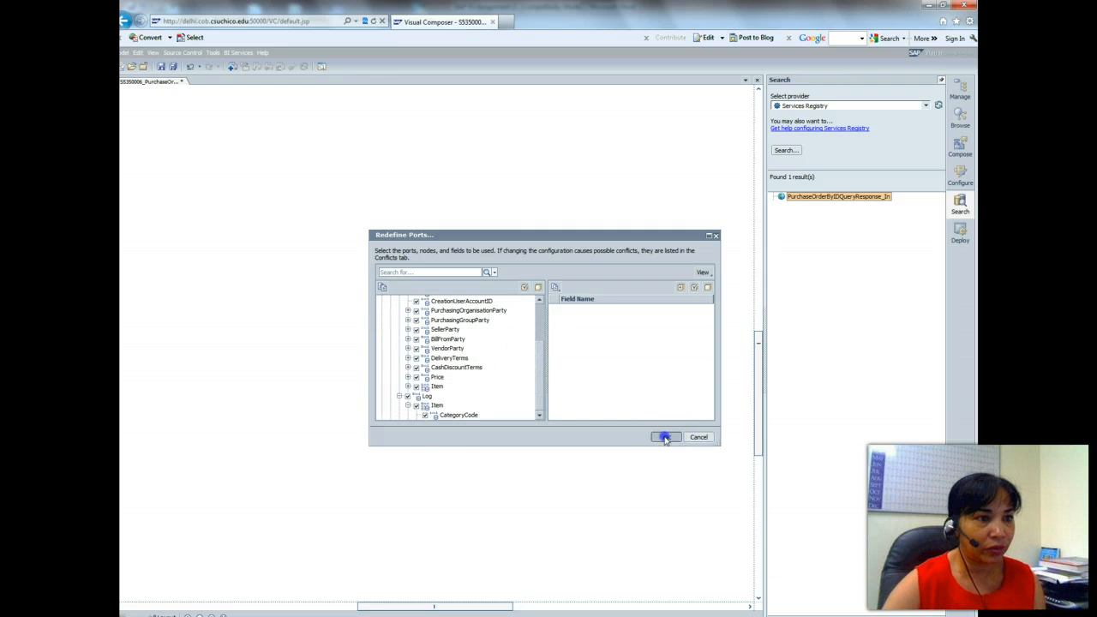
- Read the C2.4 instructions in Word on positioning the service and arranging the panel
left_click(429, 616)
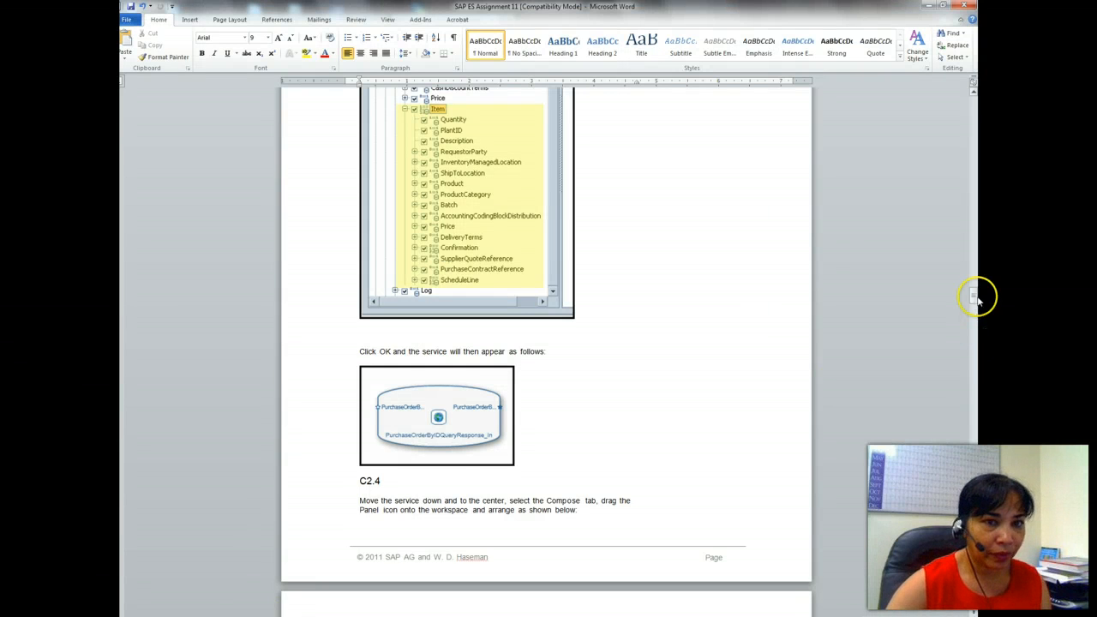
left_click_drag(975, 296, 976, 310)
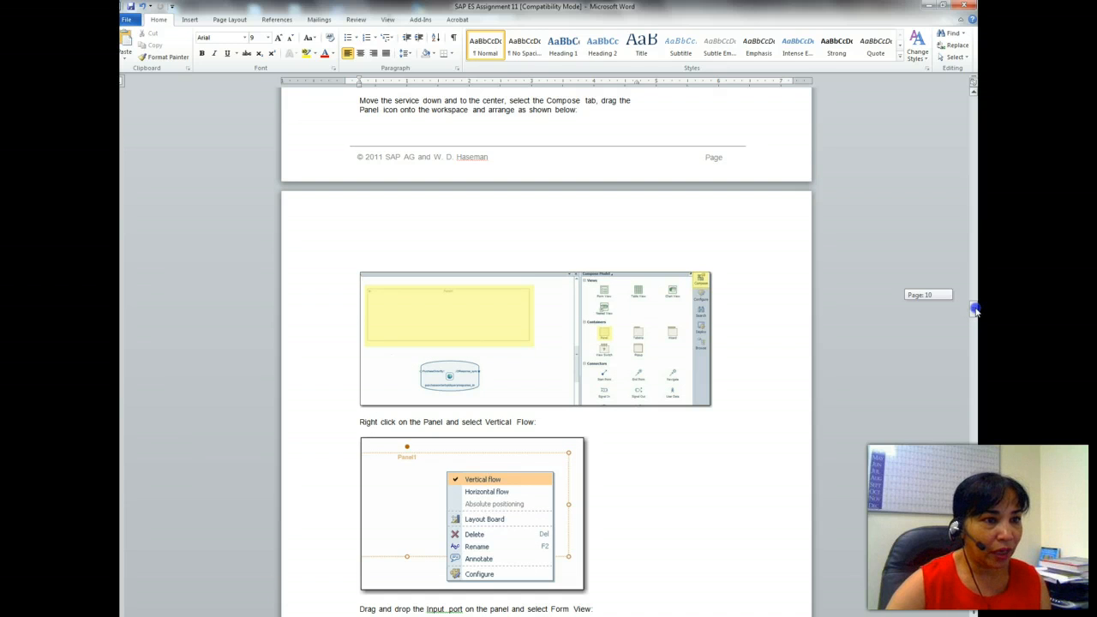
left_click_drag(976, 310, 975, 310)
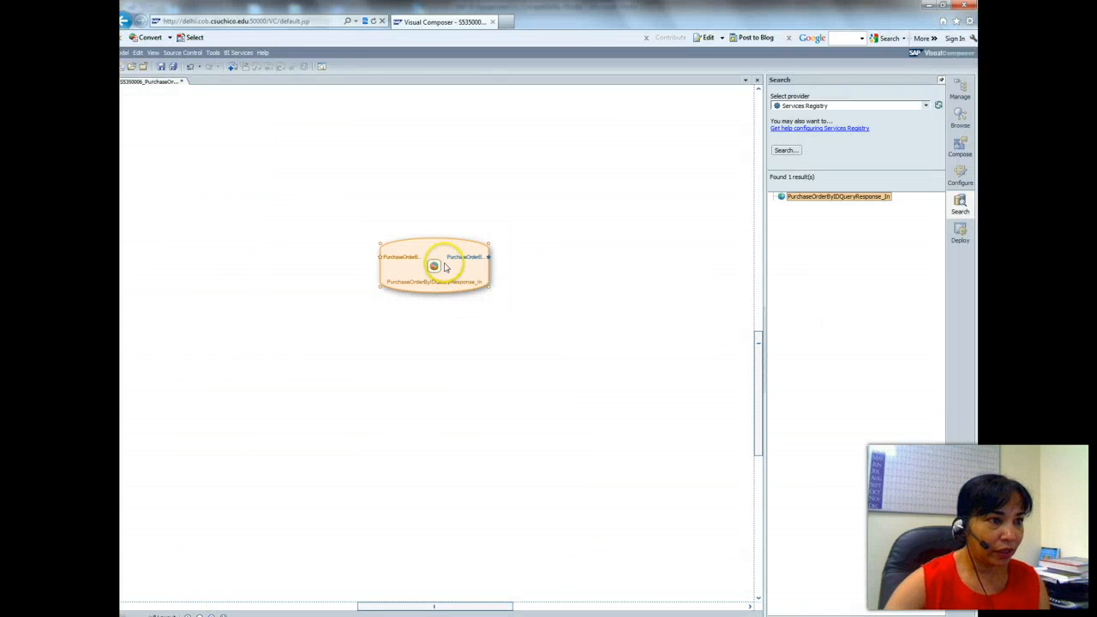
- In Visual Composer, move the service down the canvas and place a Panel container above it, widened to extend past both sides of the service
left_click_drag(441, 262, 449, 391)
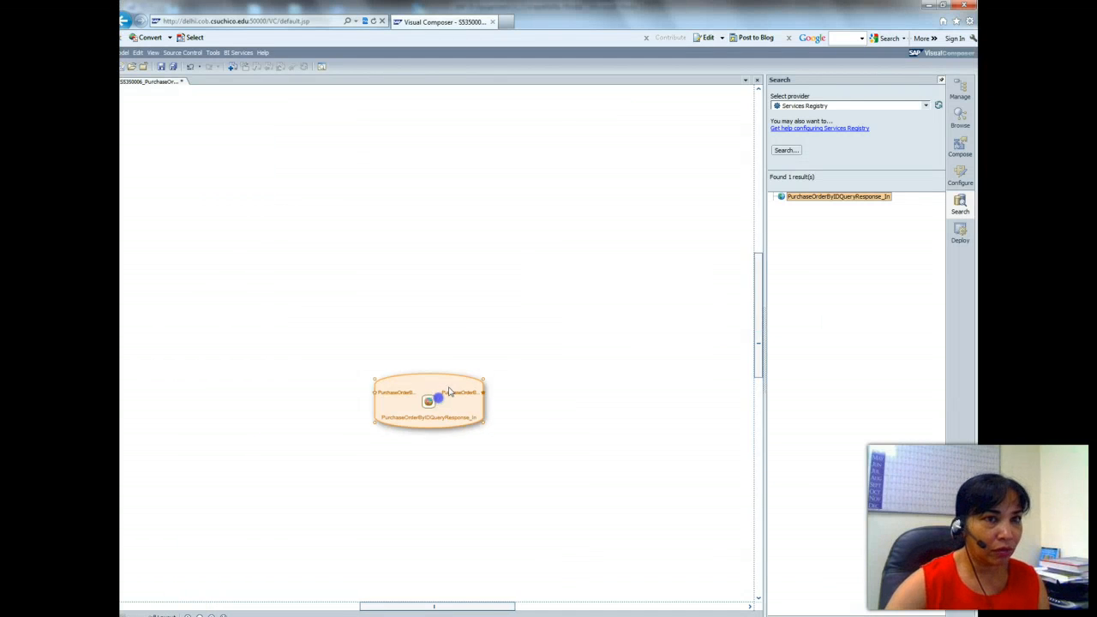
left_click(960, 148)
left_click_drag(804, 188, 642, 198)
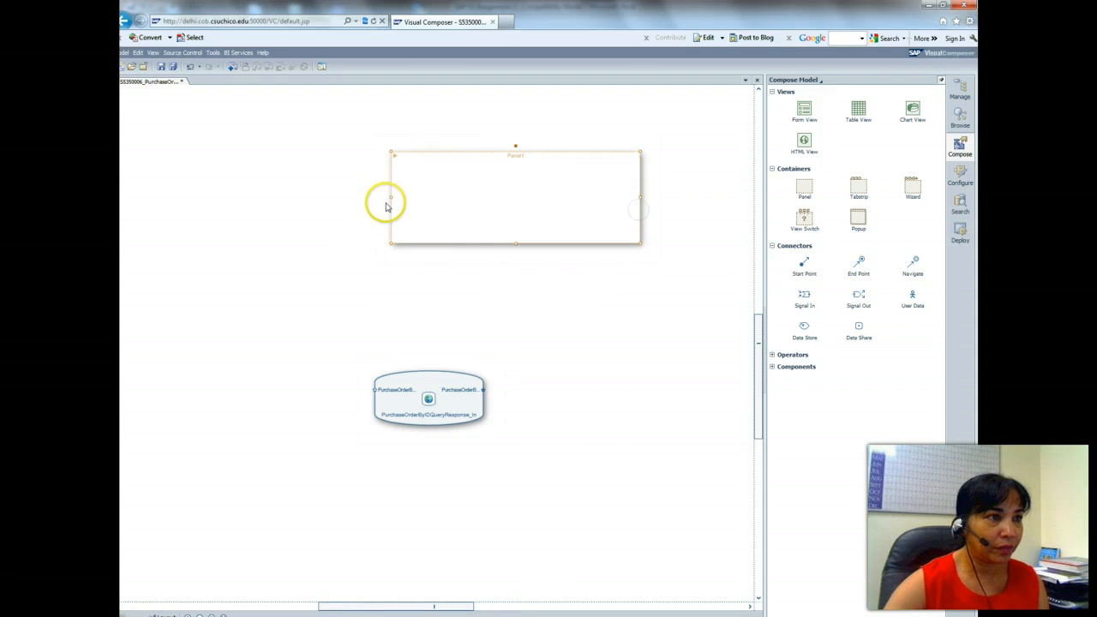
left_click_drag(389, 196, 266, 197)
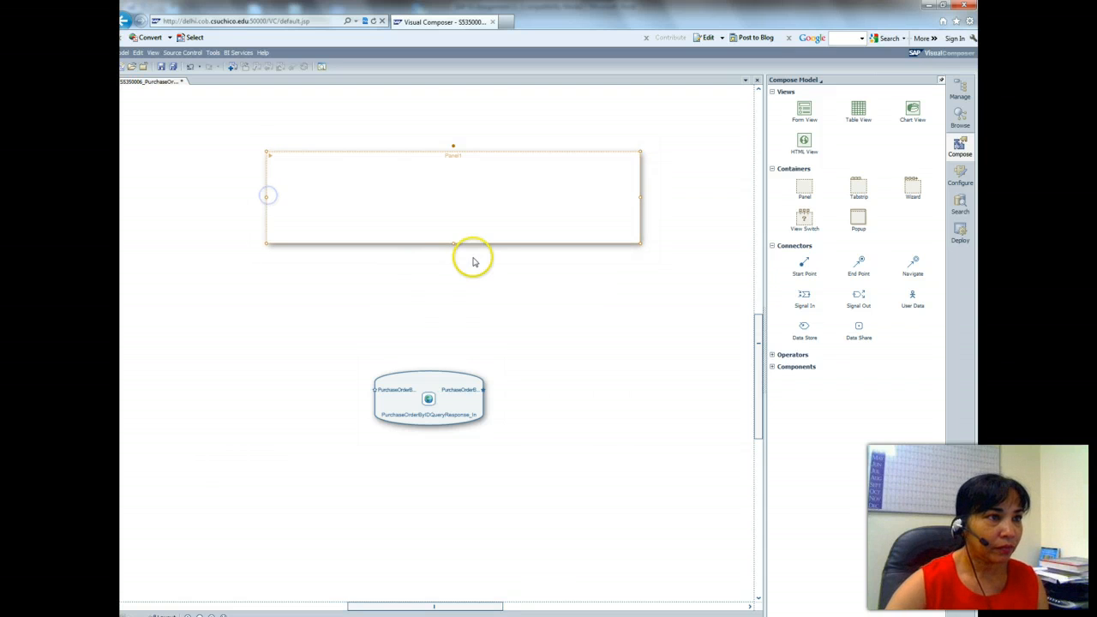
- Read the Word instructions on the panel's Vertical Flow setting and creating a Form View from the input port
key("alt+Tab")
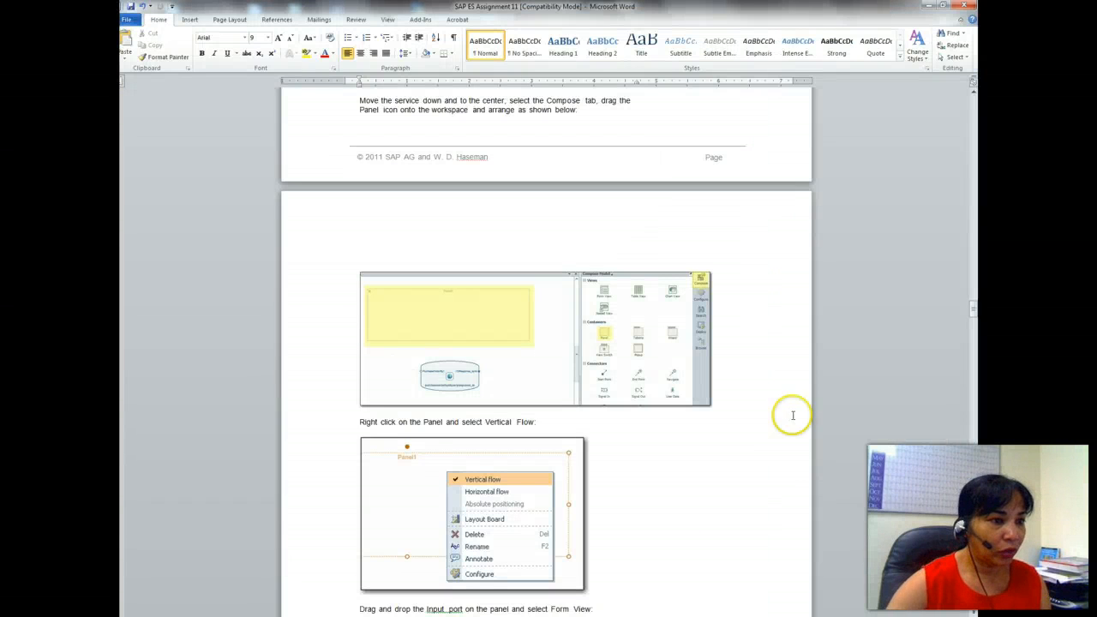
left_click_drag(972, 309, 973, 319)
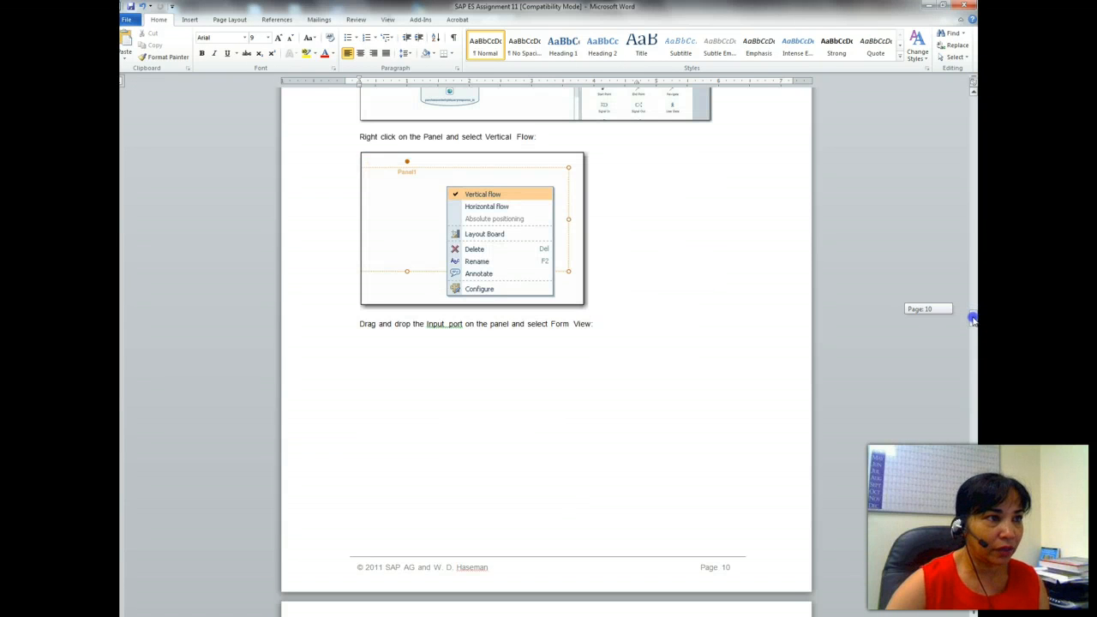
left_click_drag(973, 319, 972, 336)
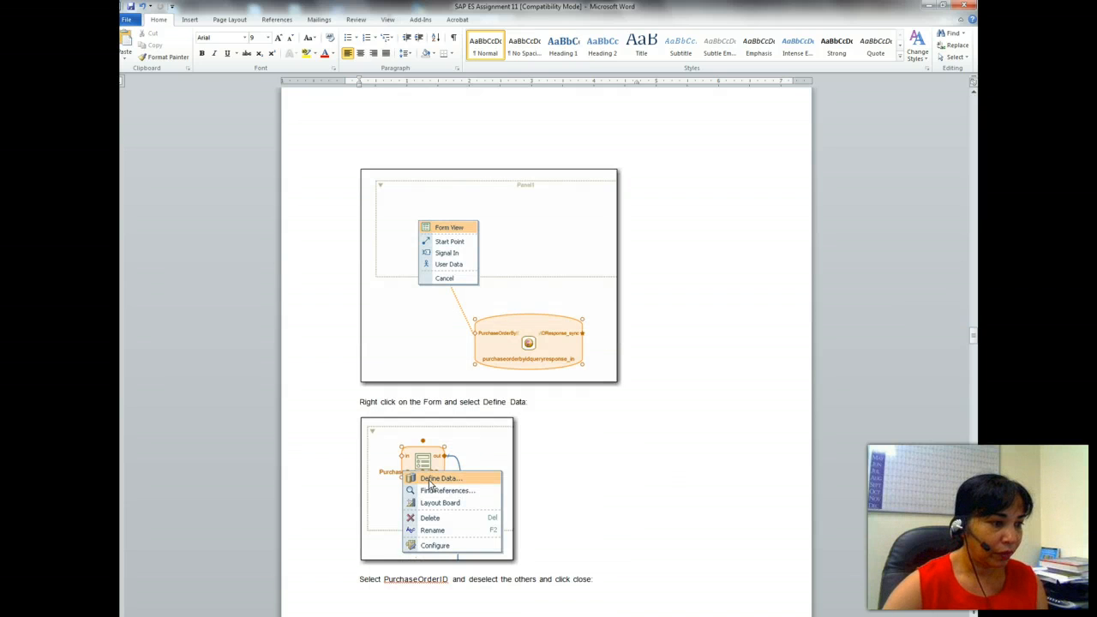
- In Visual Composer, set the panel to vertical flow and create a Form View inside it from the service's PurchaseOrderByIDQuery_sync input port
key("alt+Tab")
right_click(458, 188)
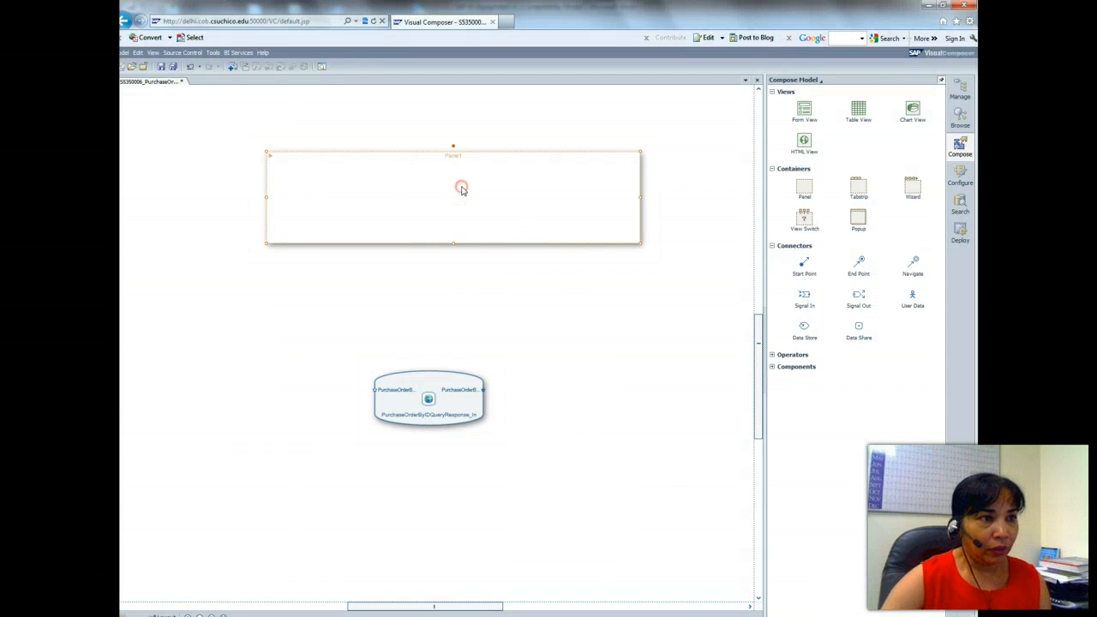
left_click(489, 189)
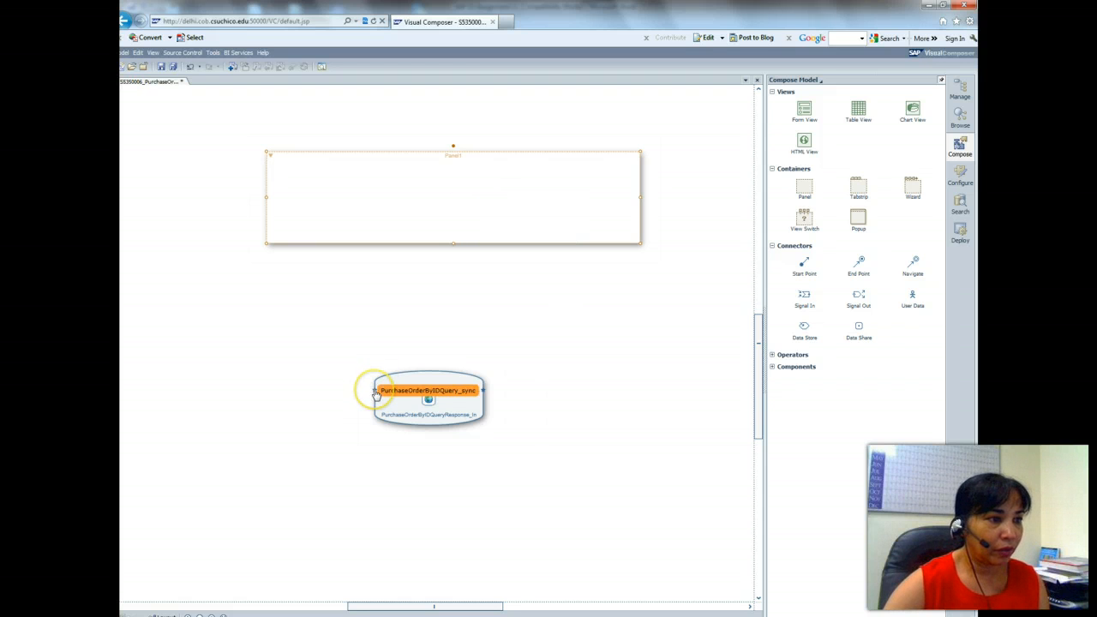
left_click_drag(375, 392, 364, 190)
left_click(384, 194)
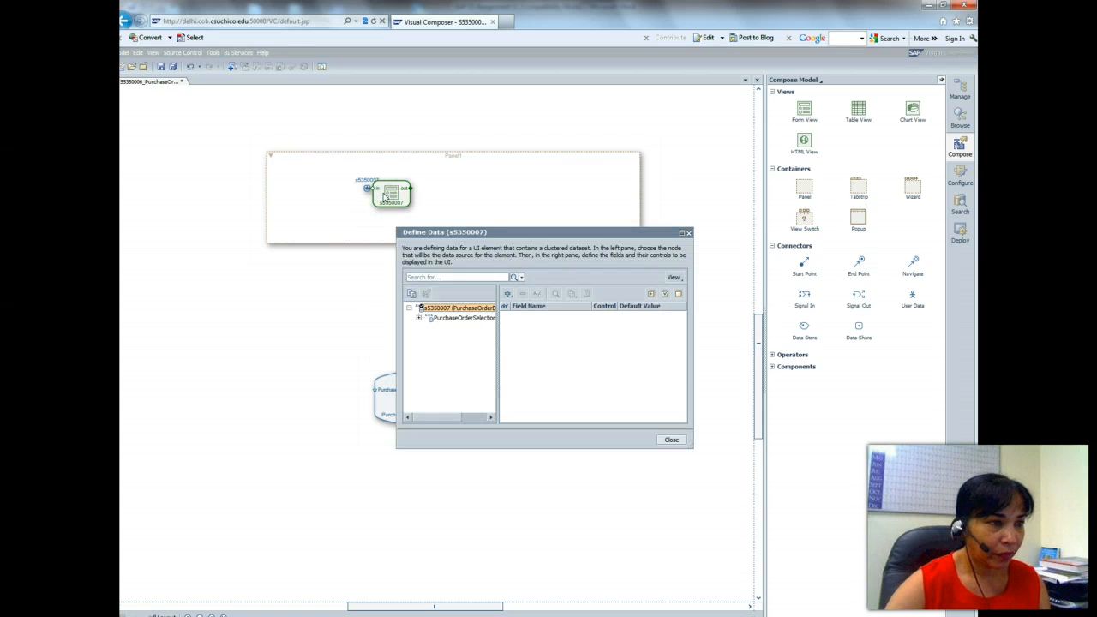
- Switch to Word and read the instructions on defining the input form's data with PurchaseOrderID
left_click(339, 616)
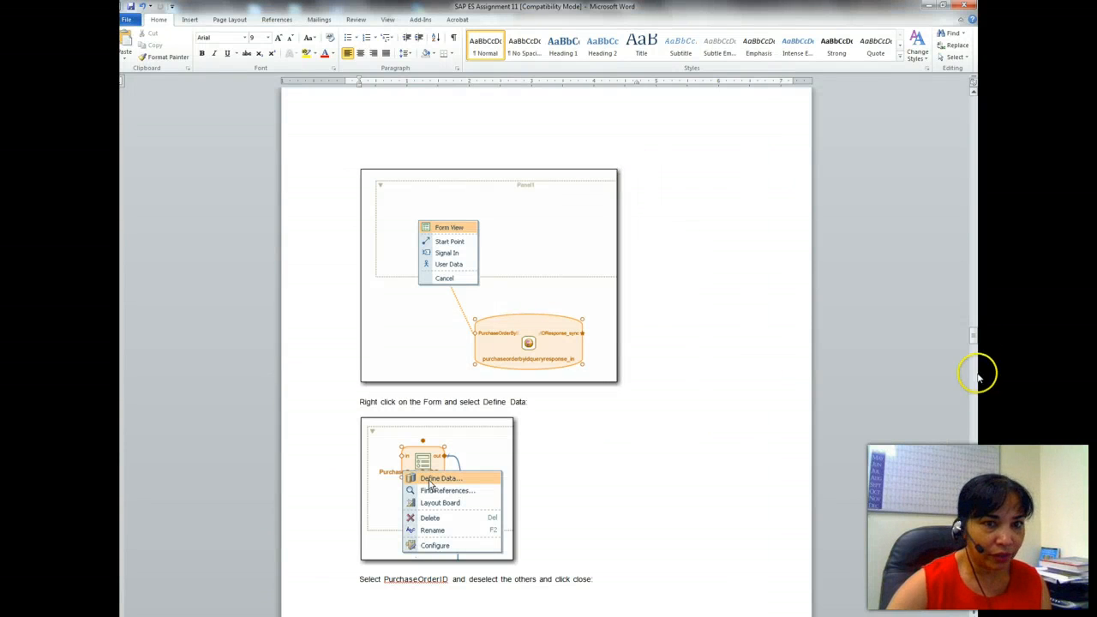
left_click_drag(974, 335, 977, 353)
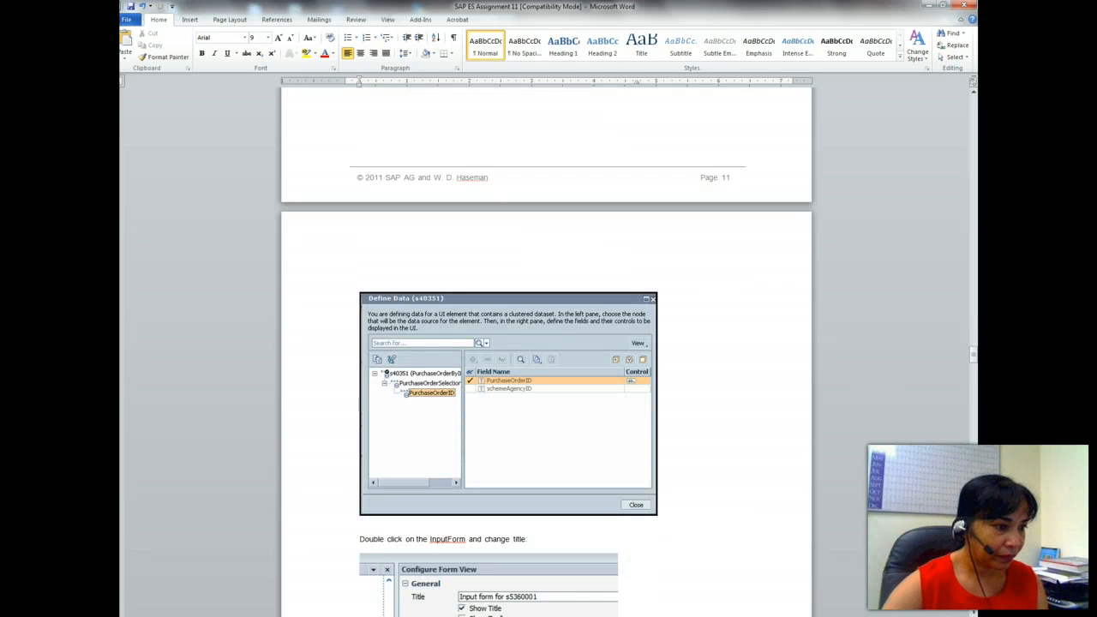
- In Visual Composer, include only the PurchaseOrderID field under PurchaseOrderSelection in the input form's data definition and close the dialog
key("alt+Tab")
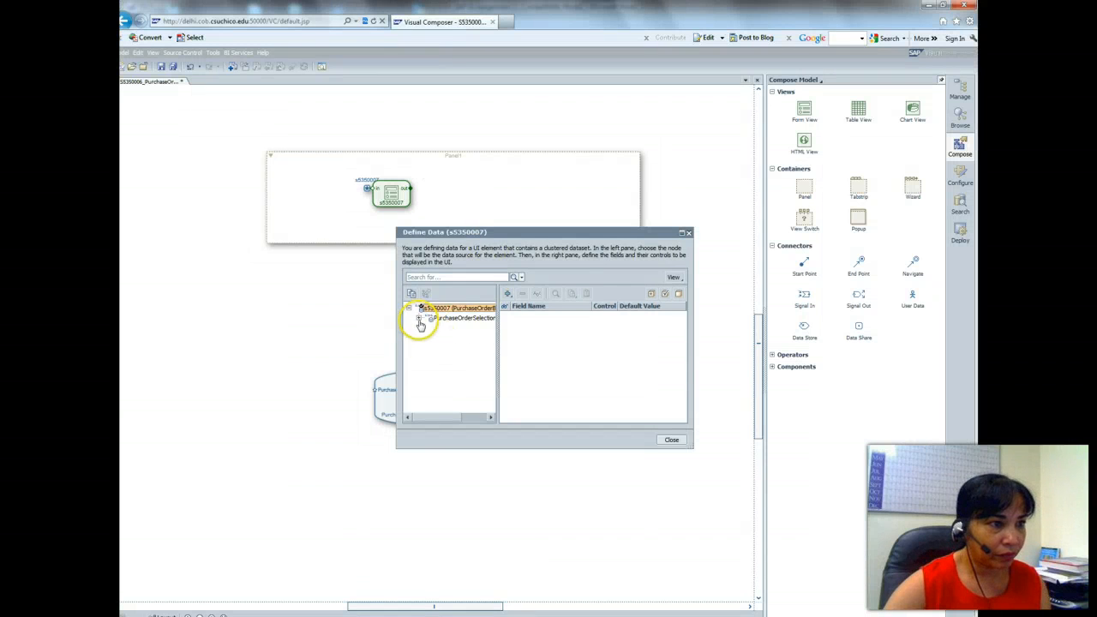
left_click(420, 319)
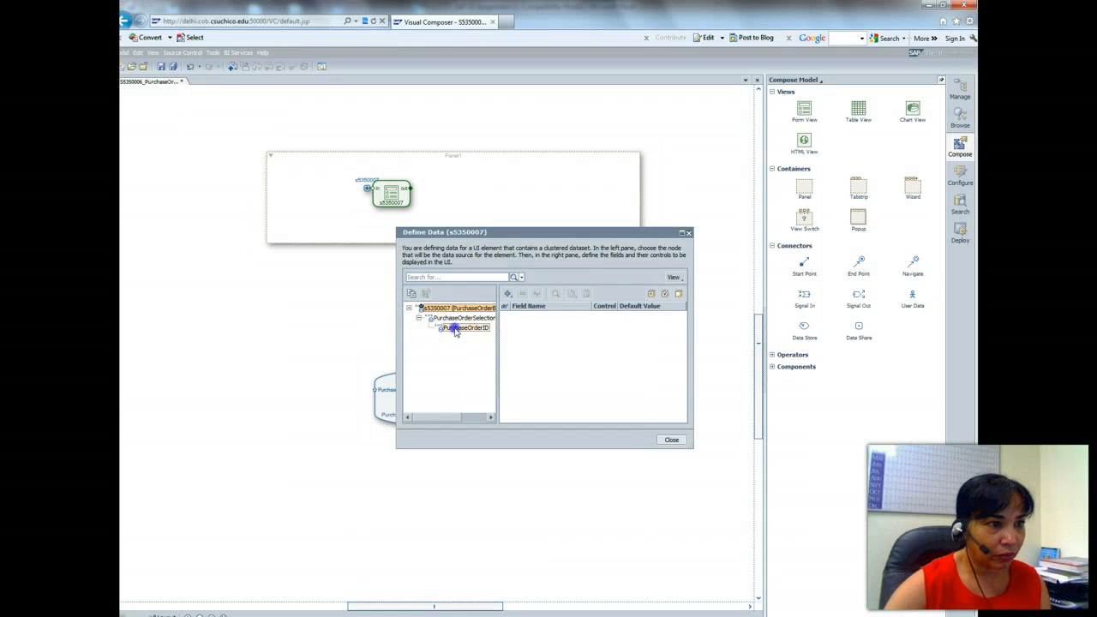
left_click(454, 328)
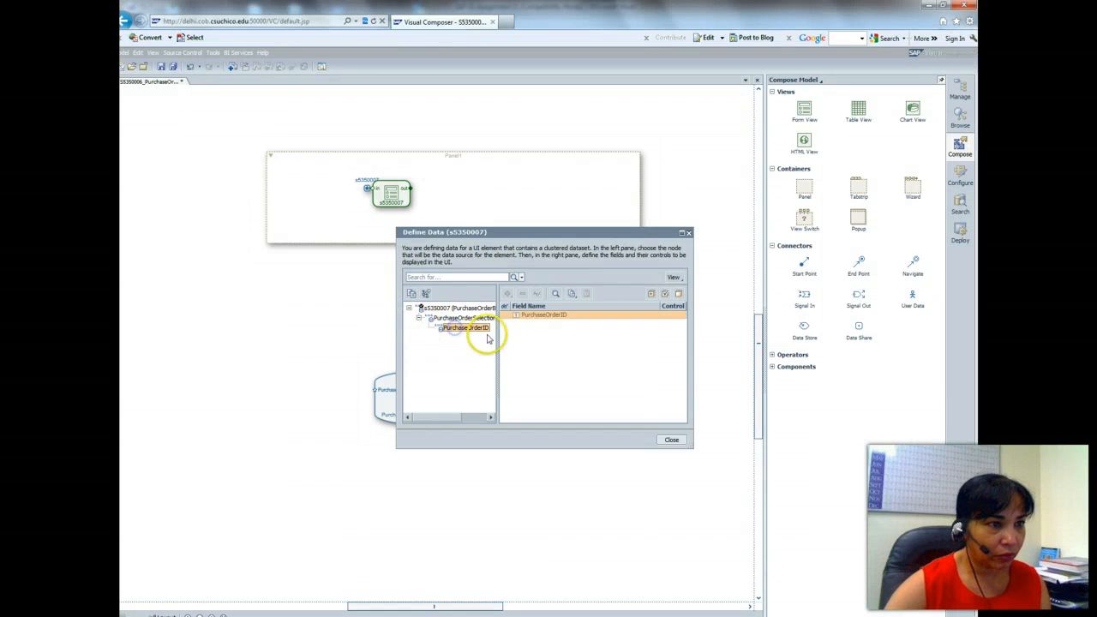
left_click(419, 320)
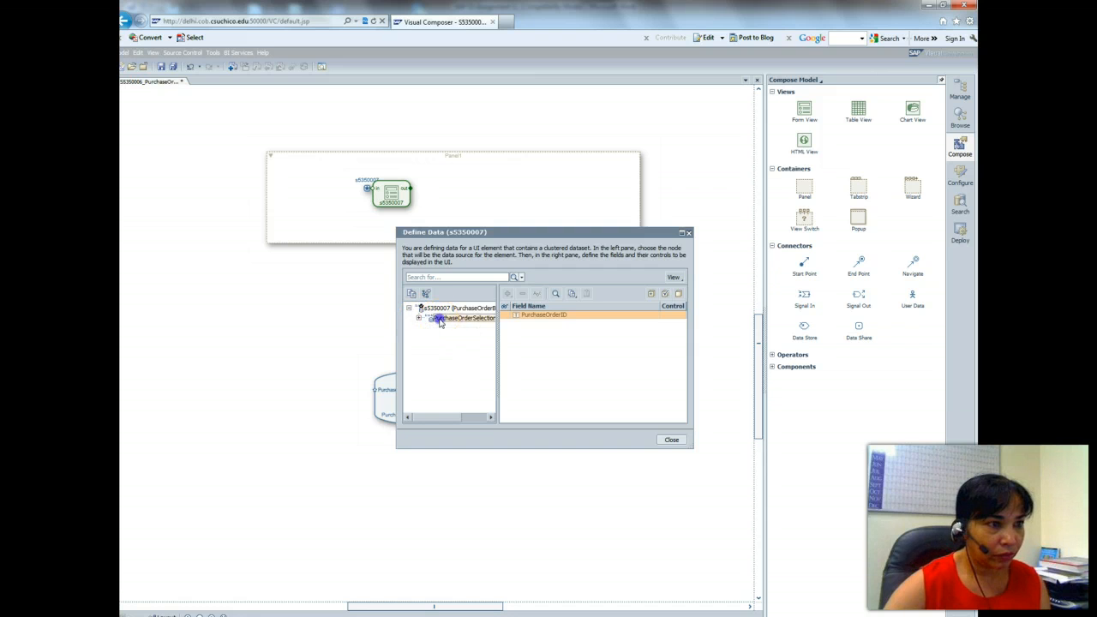
left_click(419, 319)
left_click(459, 328)
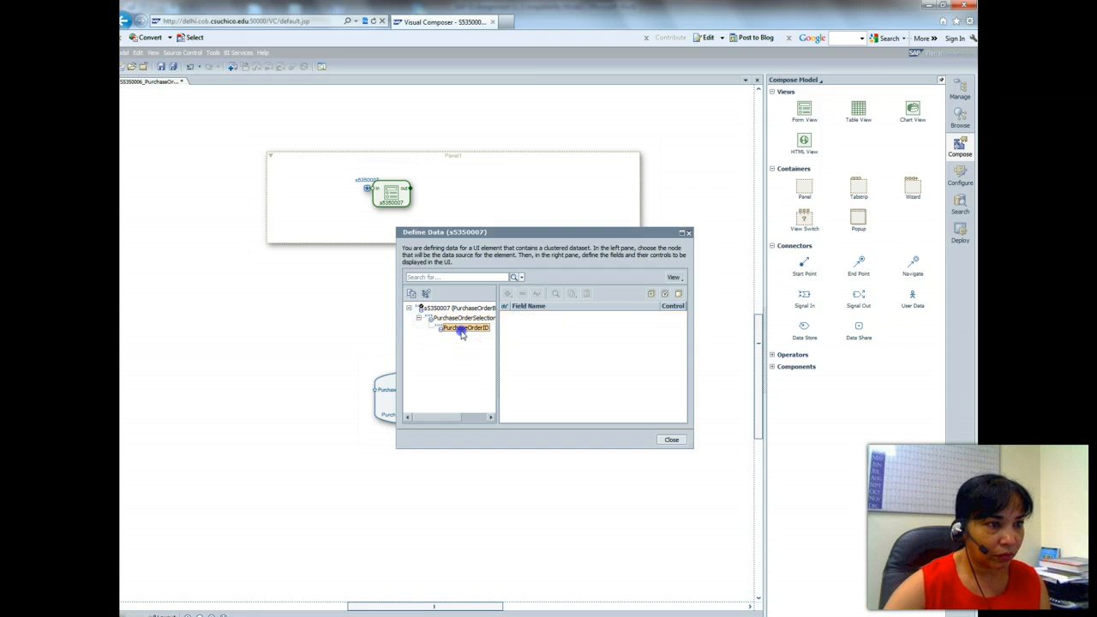
left_click(505, 314)
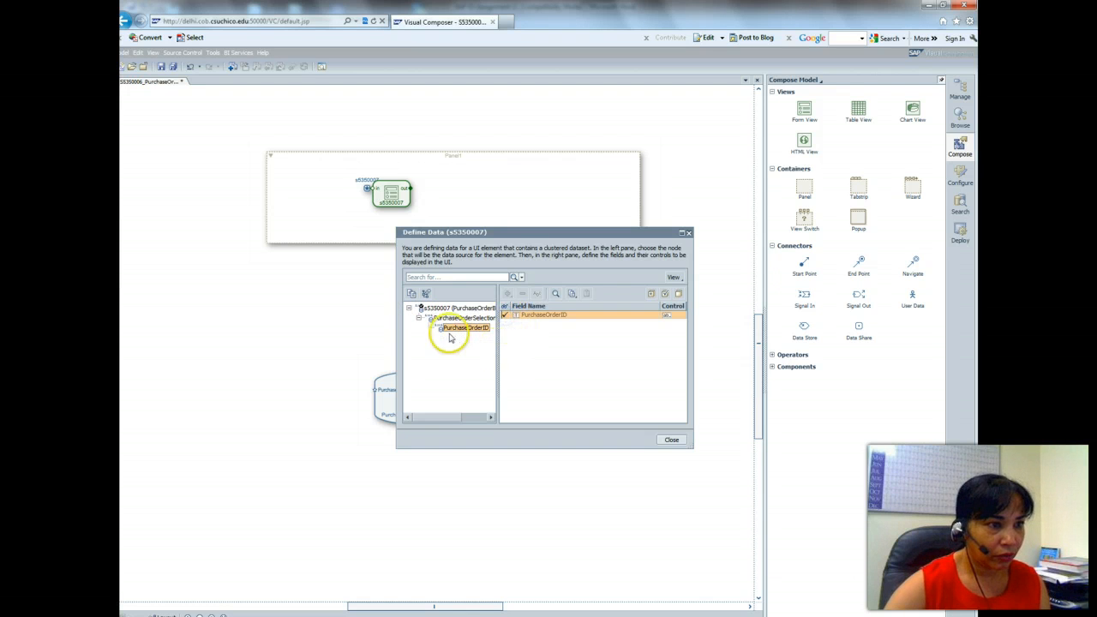
left_click(431, 309)
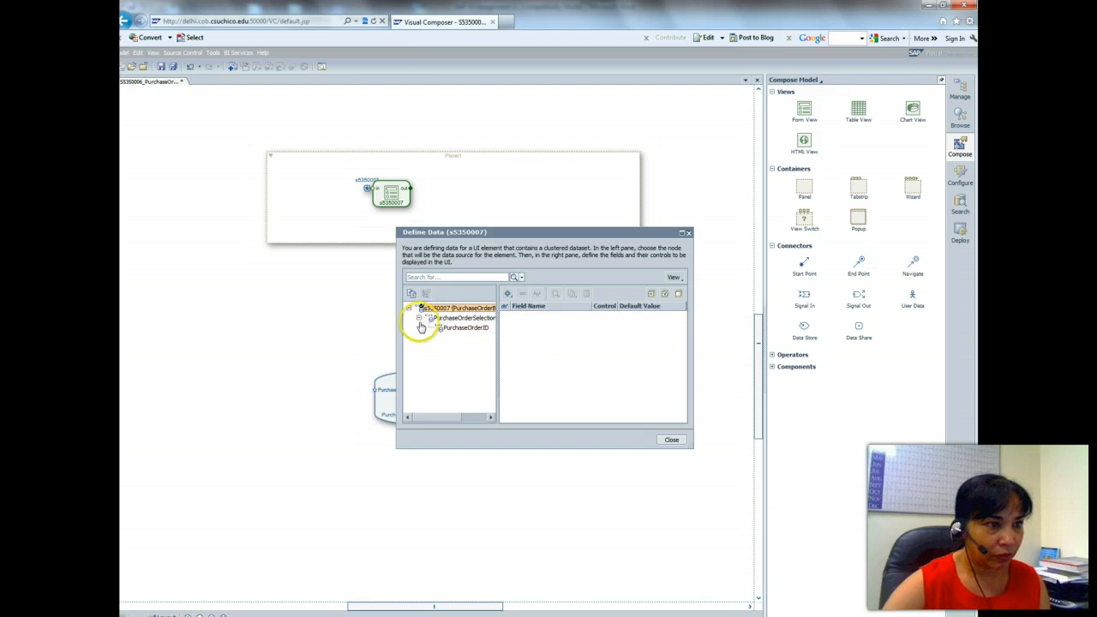
left_click(429, 319)
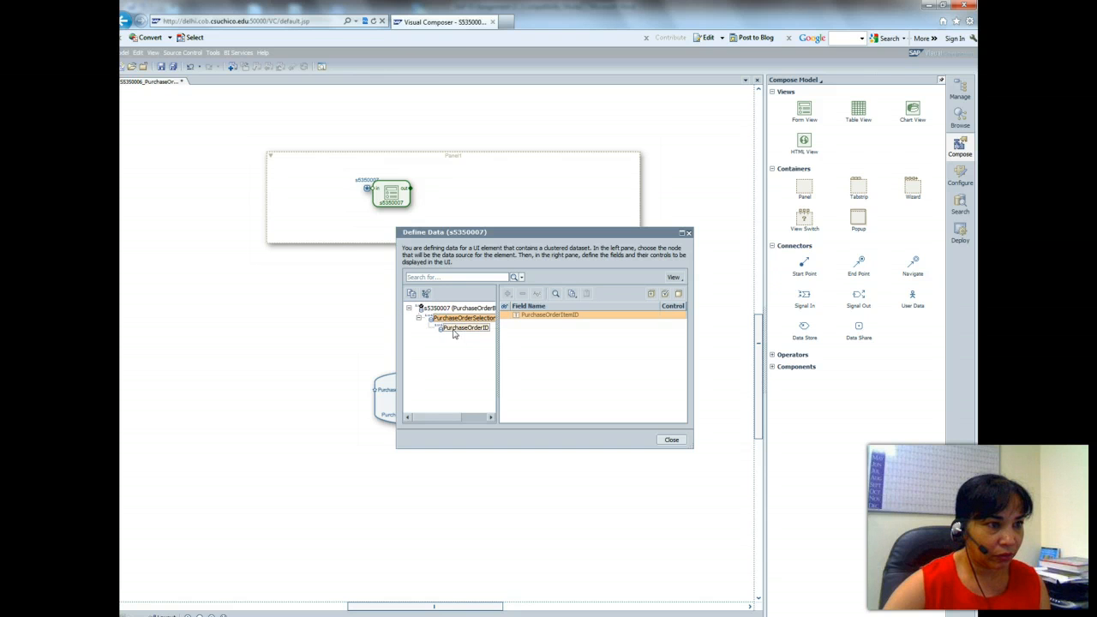
left_click(461, 328)
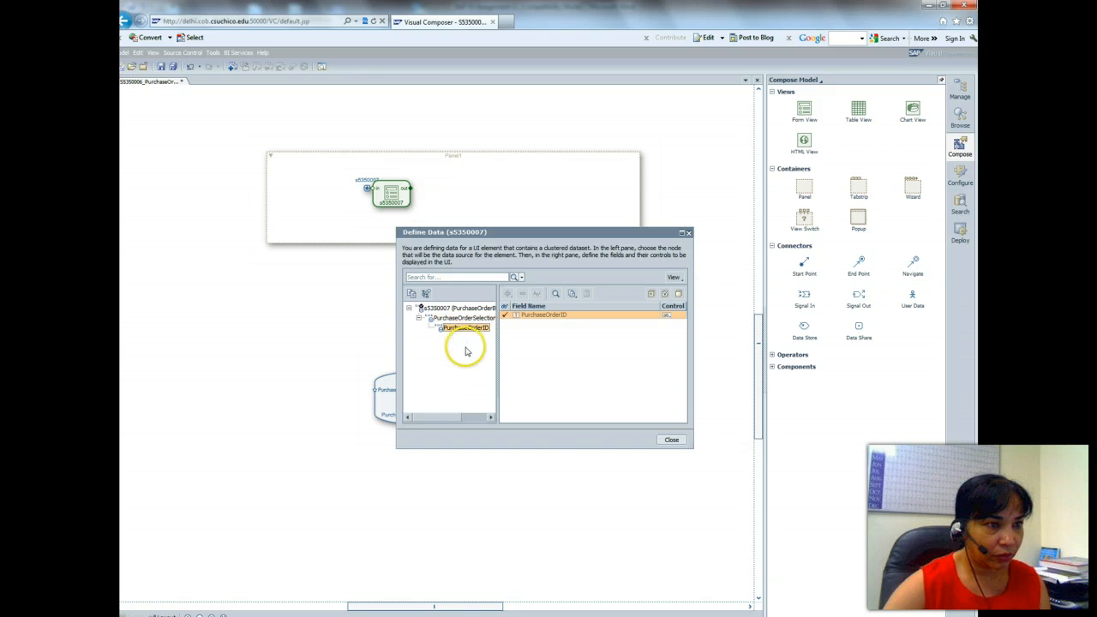
left_click(671, 440)
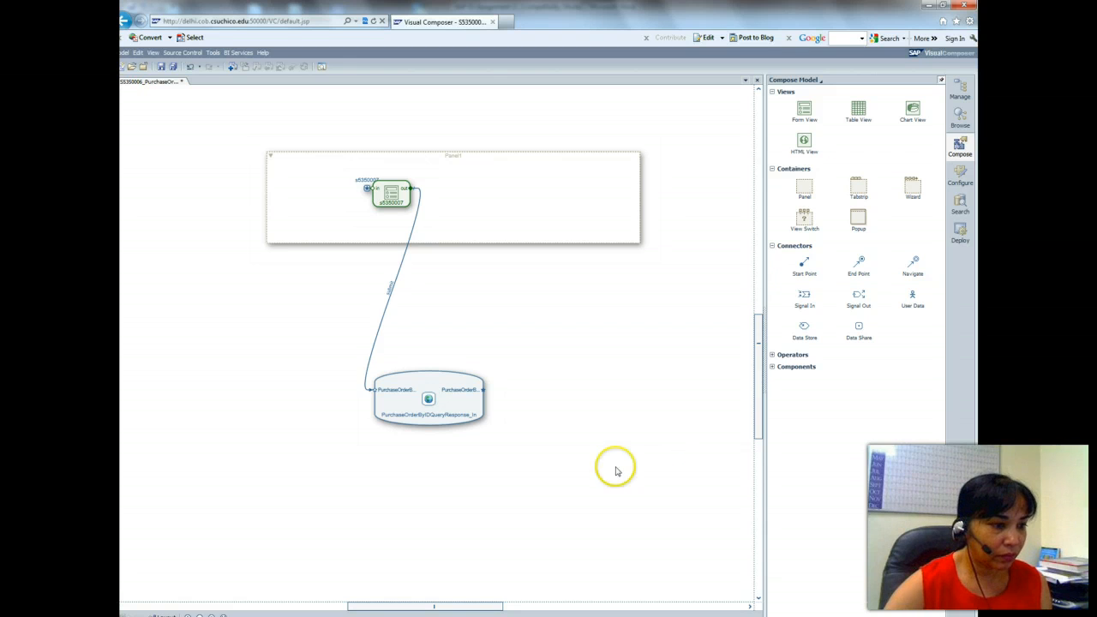
- Read the Word instructions on changing the input form's title and creating a Form View from the output port
key("alt+Tab")
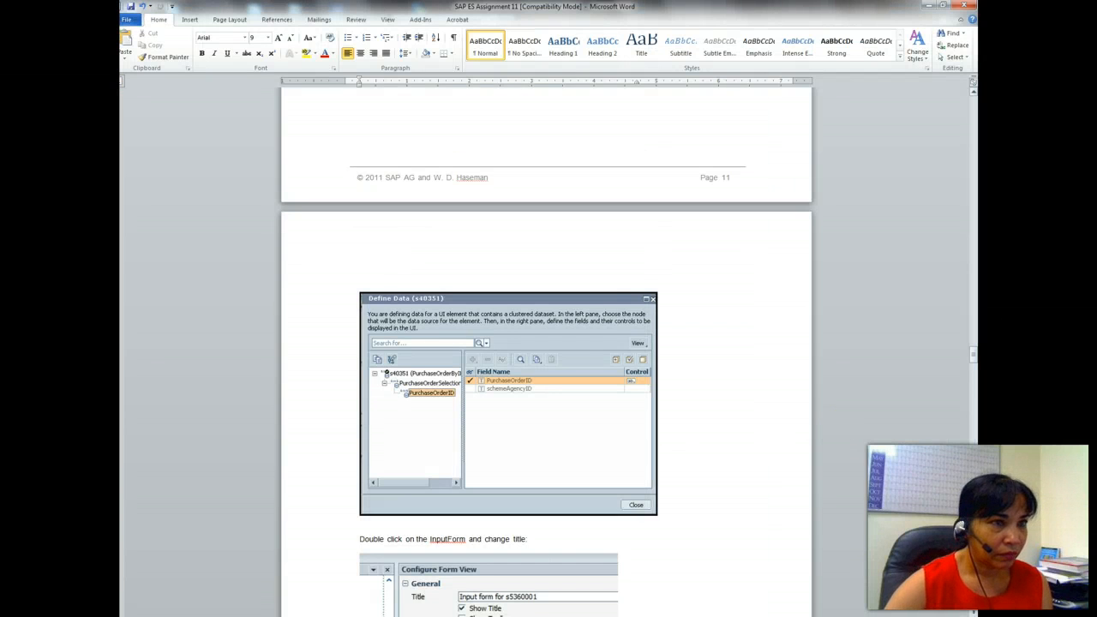
left_click_drag(975, 355, 978, 371)
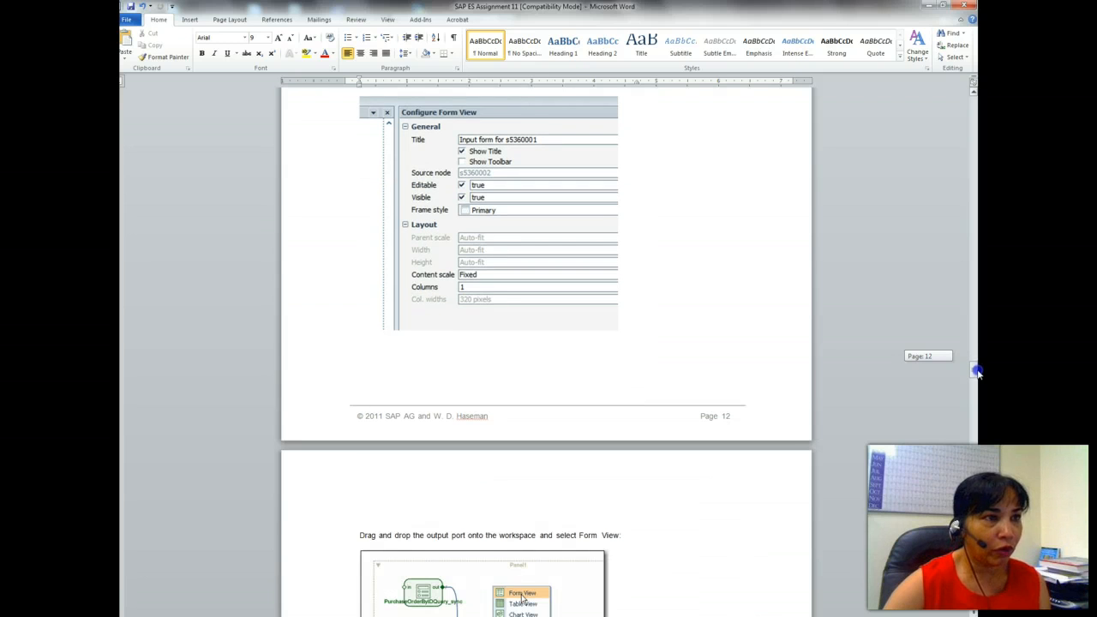
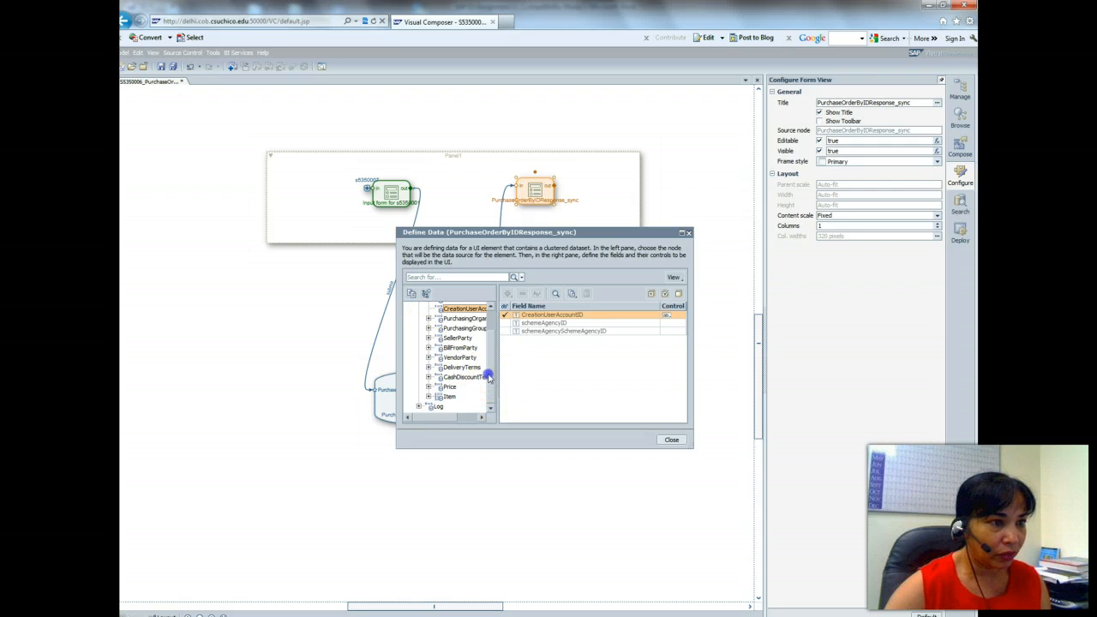
- In Visual Composer, include CreationDate under PurchaseOrder in the PurchaseOrderByIDResponse_sync form's data definition and close the dialog
left_click_drag(490, 381, 492, 348)
left_click(459, 318)
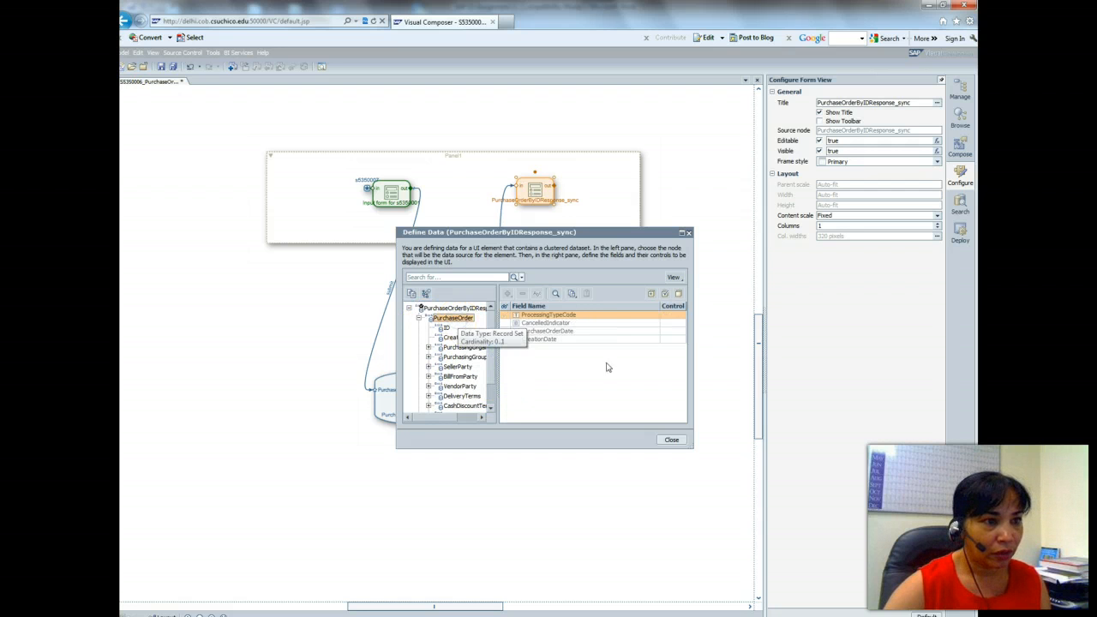
left_click(505, 339)
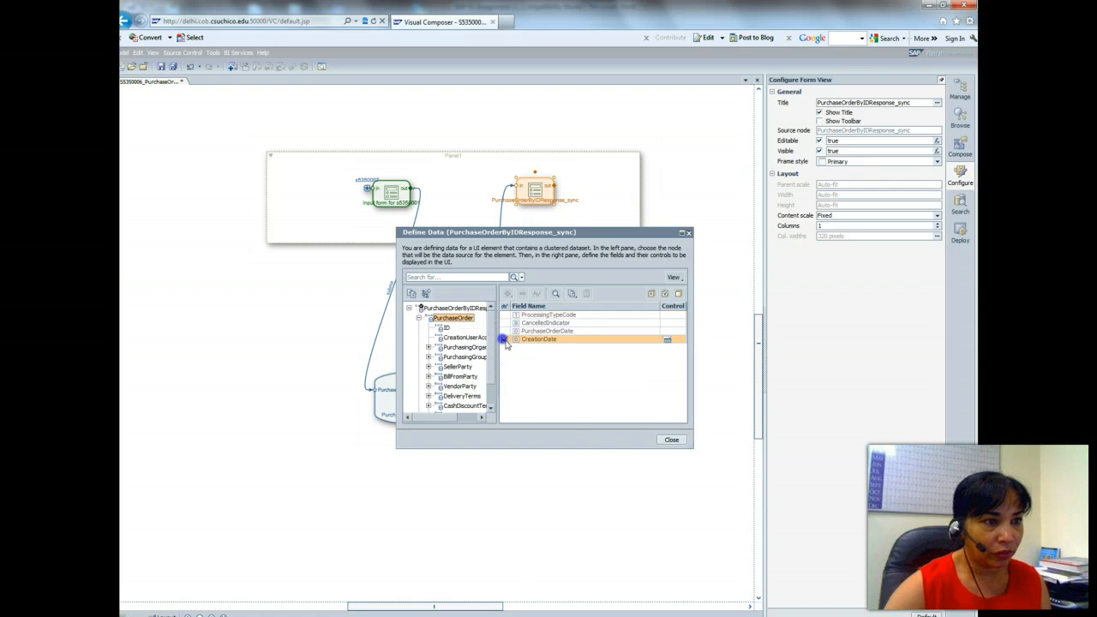
left_click(671, 440)
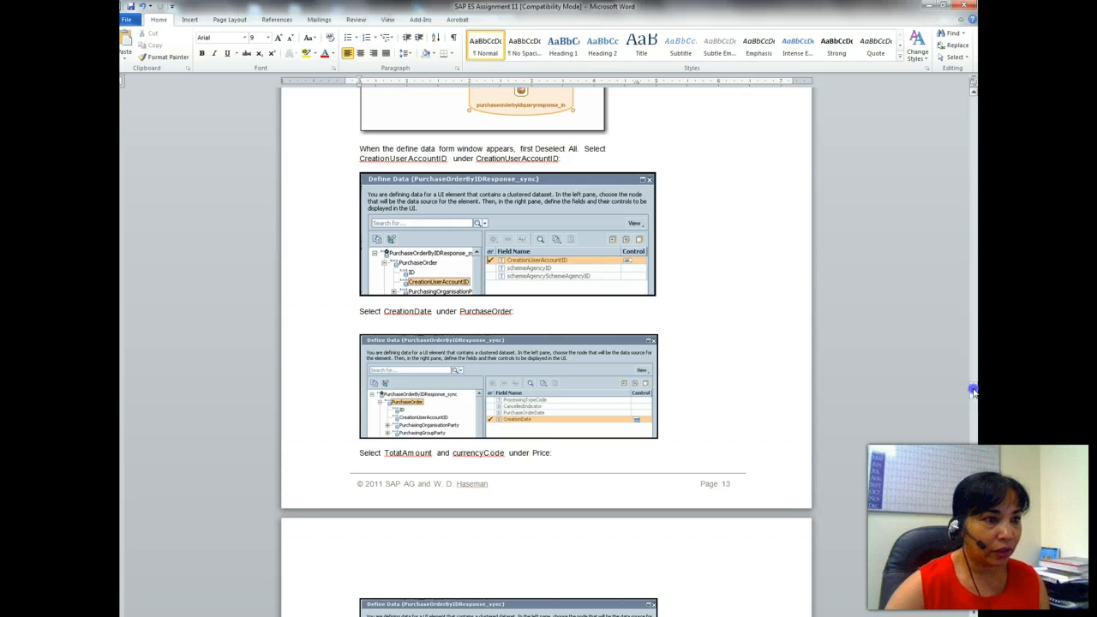
- Read the Word instructions on selecting TotalAmount and currencyCode under Price, and return to Visual Composer
left_click_drag(973, 399, 974, 398)
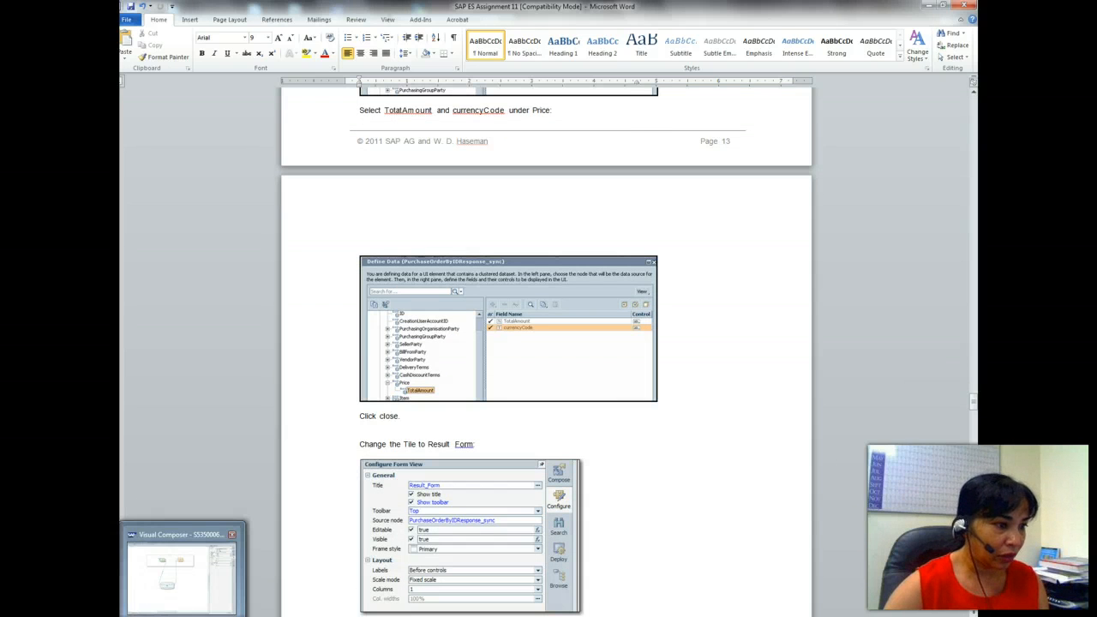
left_click(186, 610)
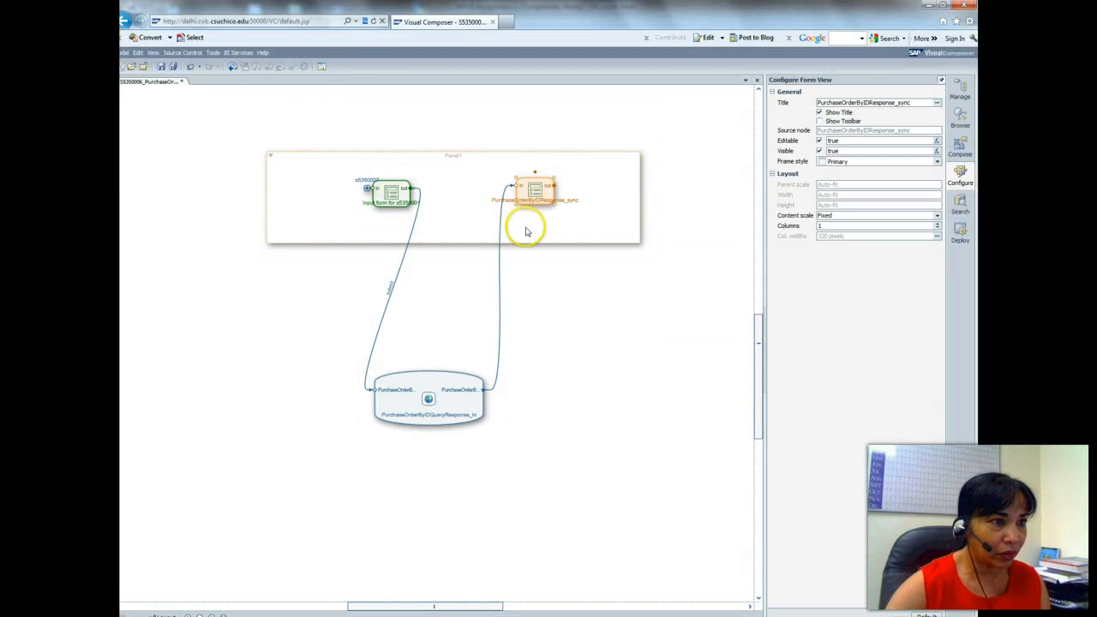
right_click(501, 305)
left_click(563, 268)
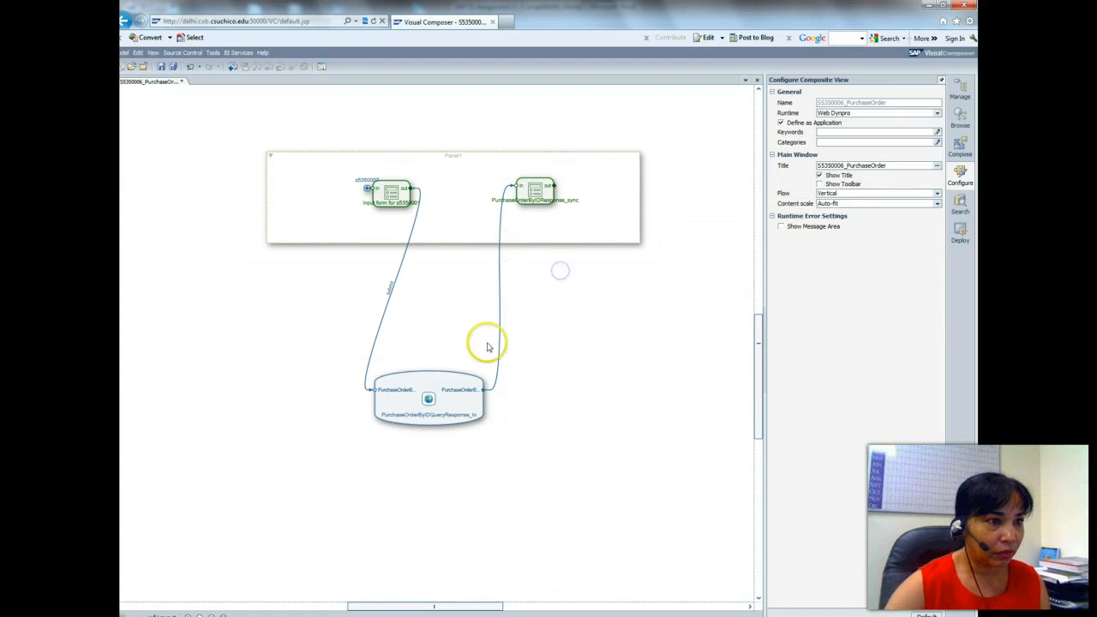
right_click(474, 385)
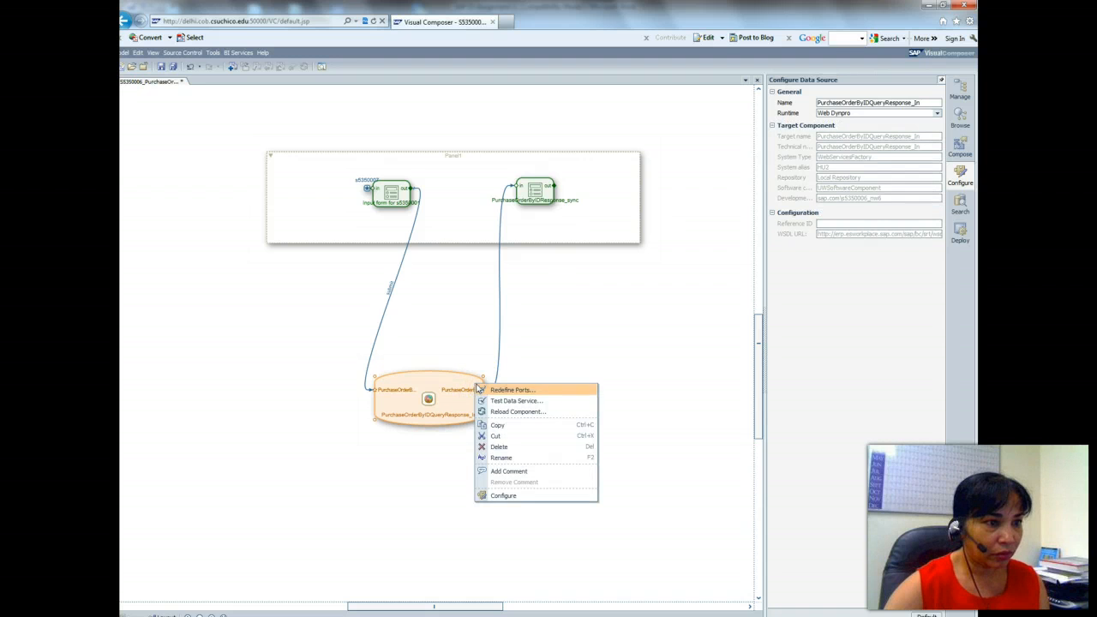
left_click(526, 183)
- Add TotalAmount and currencyCode from PurchaseOrder's Price node to the PurchaseOrderByIDResponse_sync form's data definition and close the dialog
left_click(526, 184)
right_click(526, 184)
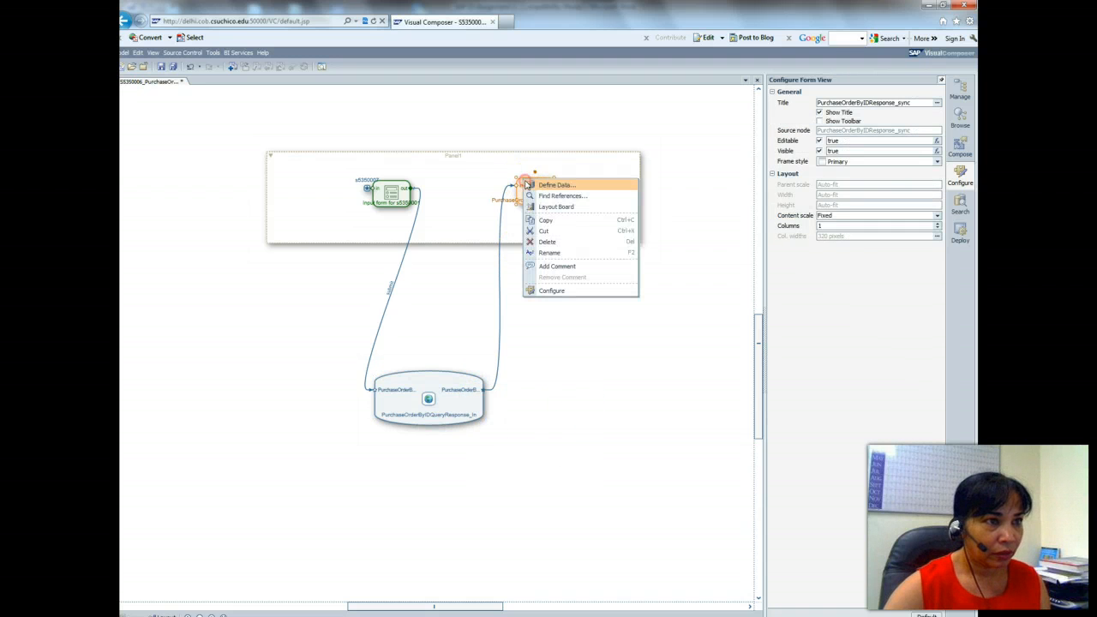
left_click(543, 184)
left_click(439, 326)
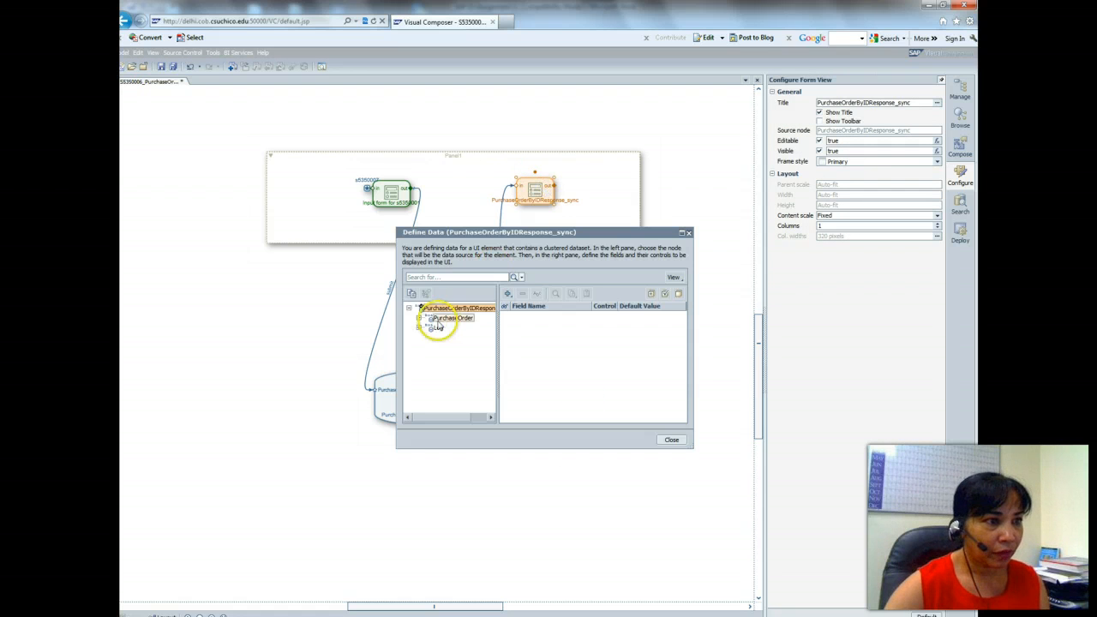
left_click(418, 318)
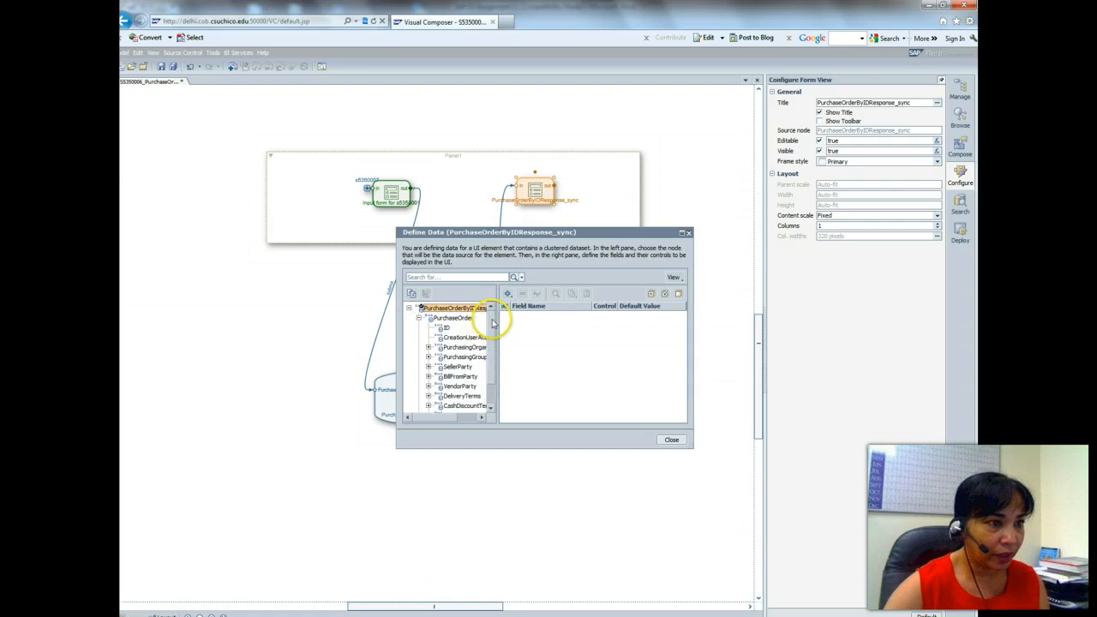
scroll(493, 323, "down", 2)
left_click(428, 386)
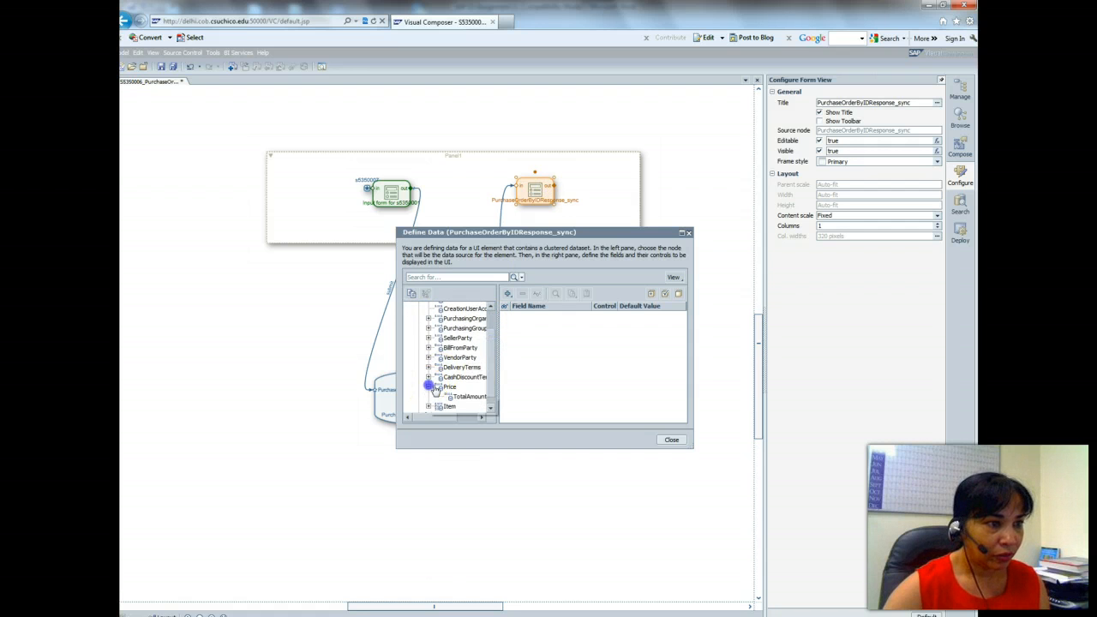
left_click(468, 396)
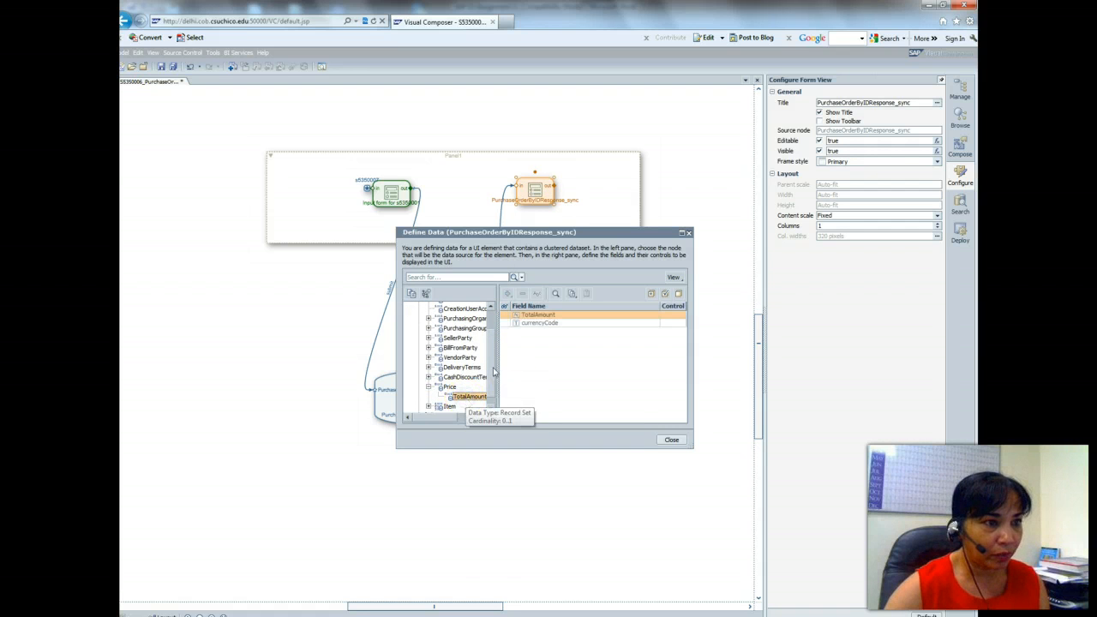
left_click(505, 315)
left_click(505, 323)
left_click(670, 439)
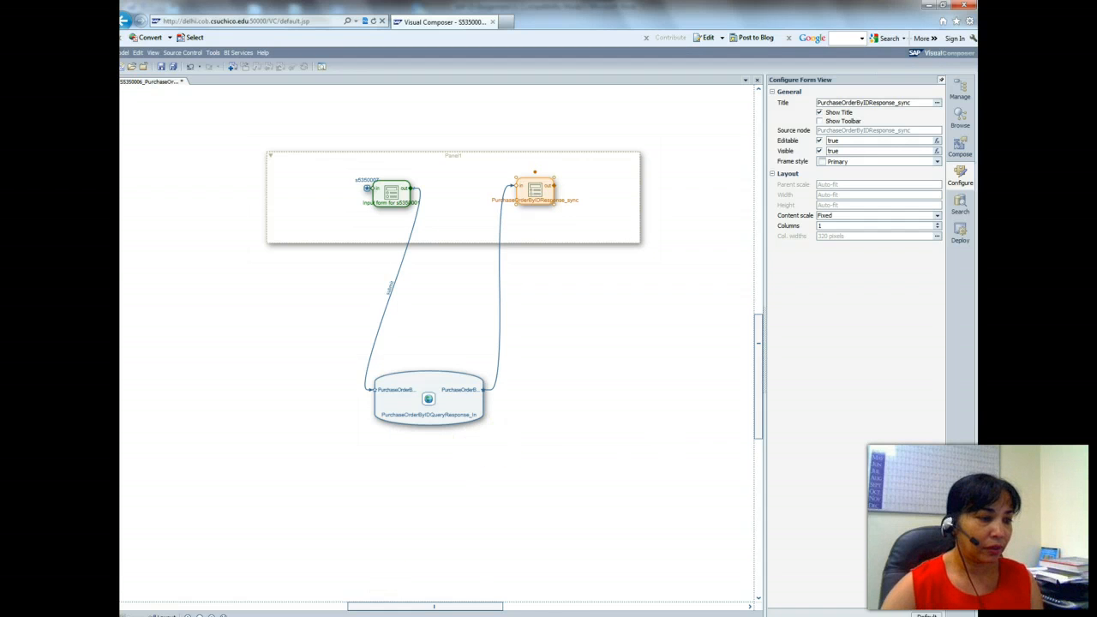
- In Word, correct "Tile" to "Title" in the instruction about the Result Form and save the document
left_click(262, 539)
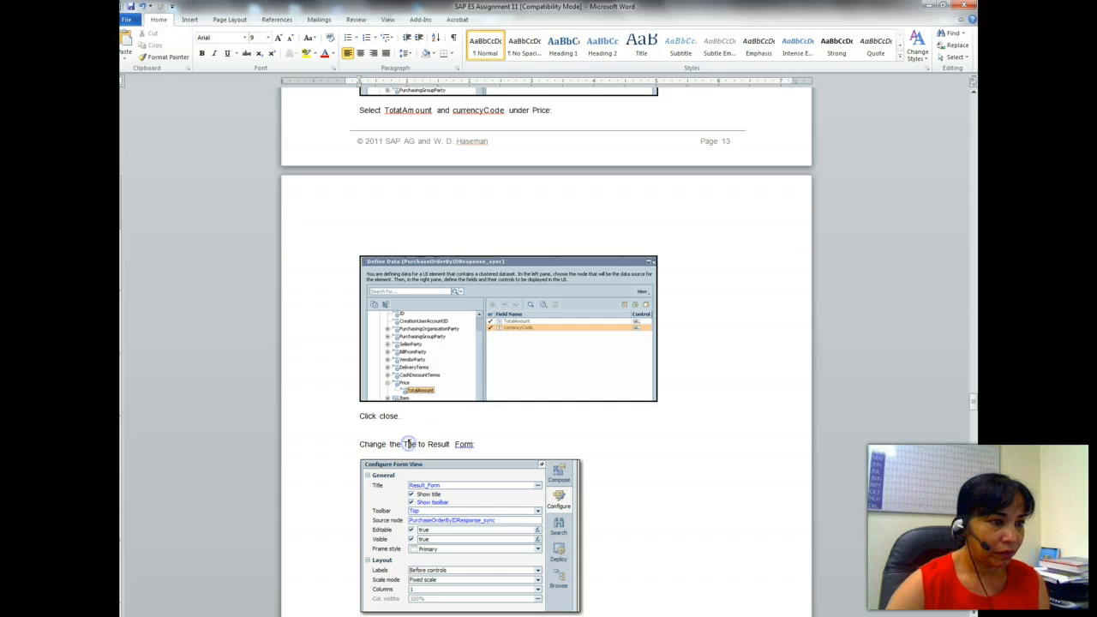
left_click(420, 445)
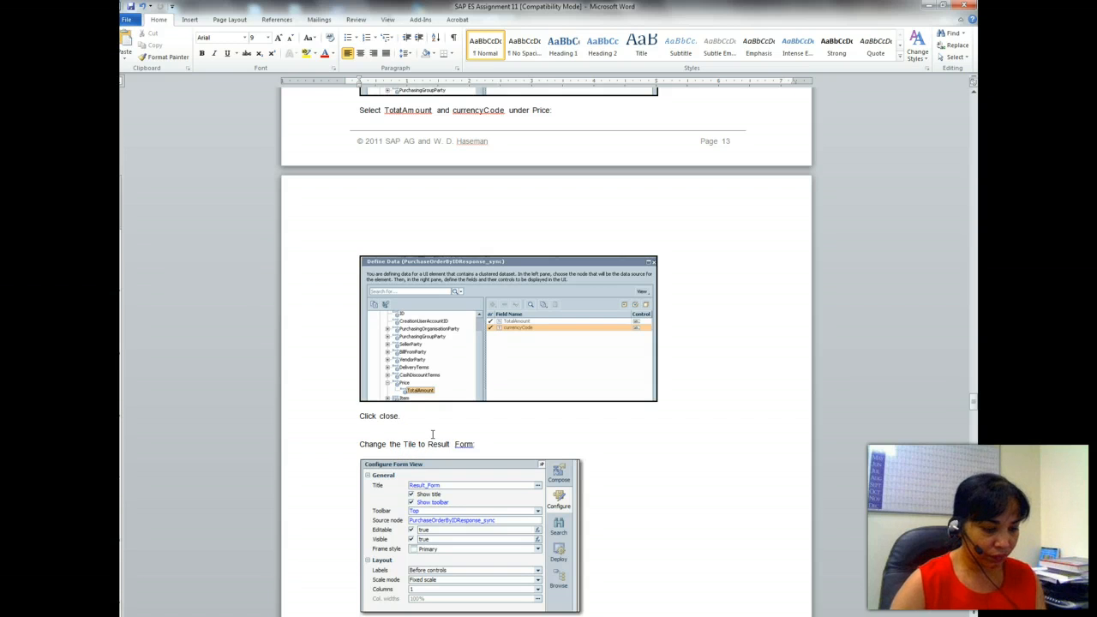
left_click(130, 7)
left_click(667, 238)
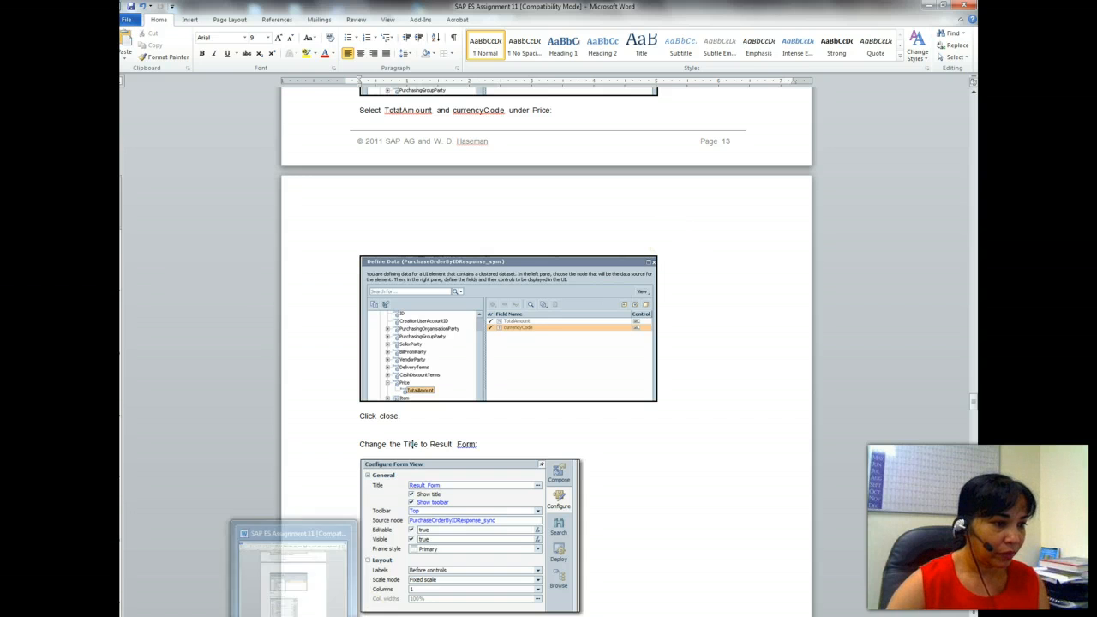
- In Visual Composer, change the title of the PurchaseOrderByIDResponse_sync form view to "Result Form"
left_click(272, 614)
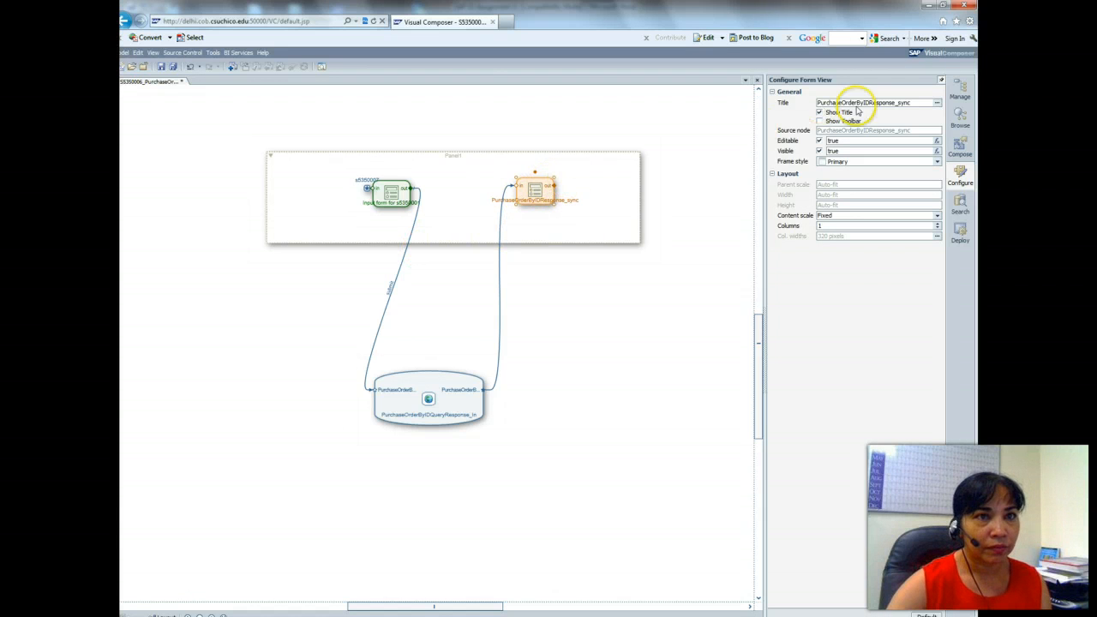
left_click_drag(913, 103, 797, 104)
key("Delete")
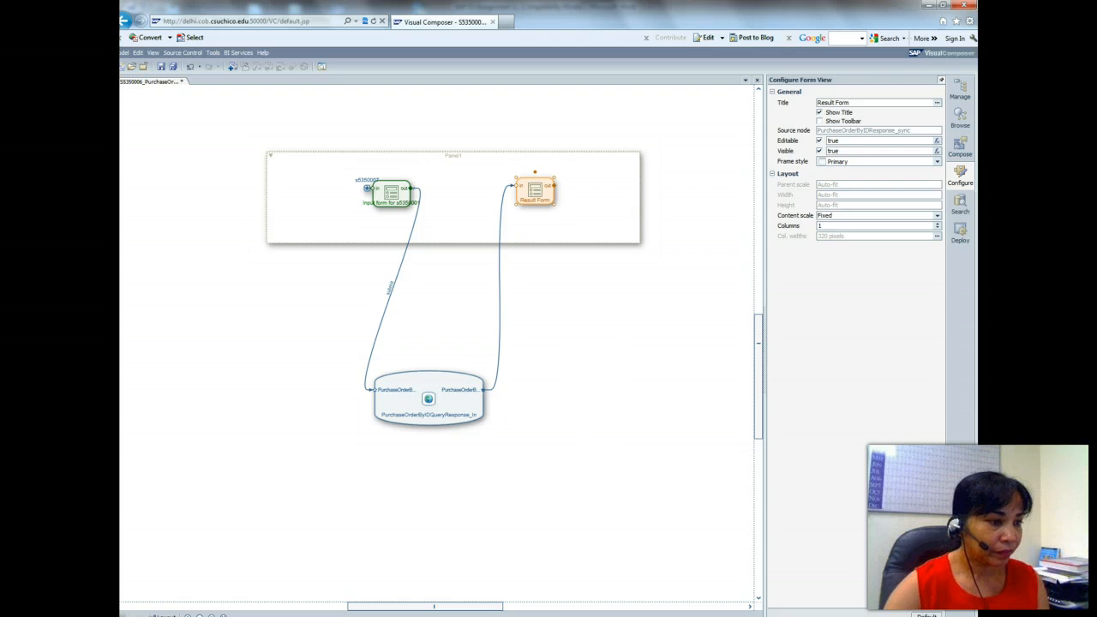
- Read the Word instructions on creating a Table View from the service's output port
key("alt+Tab")
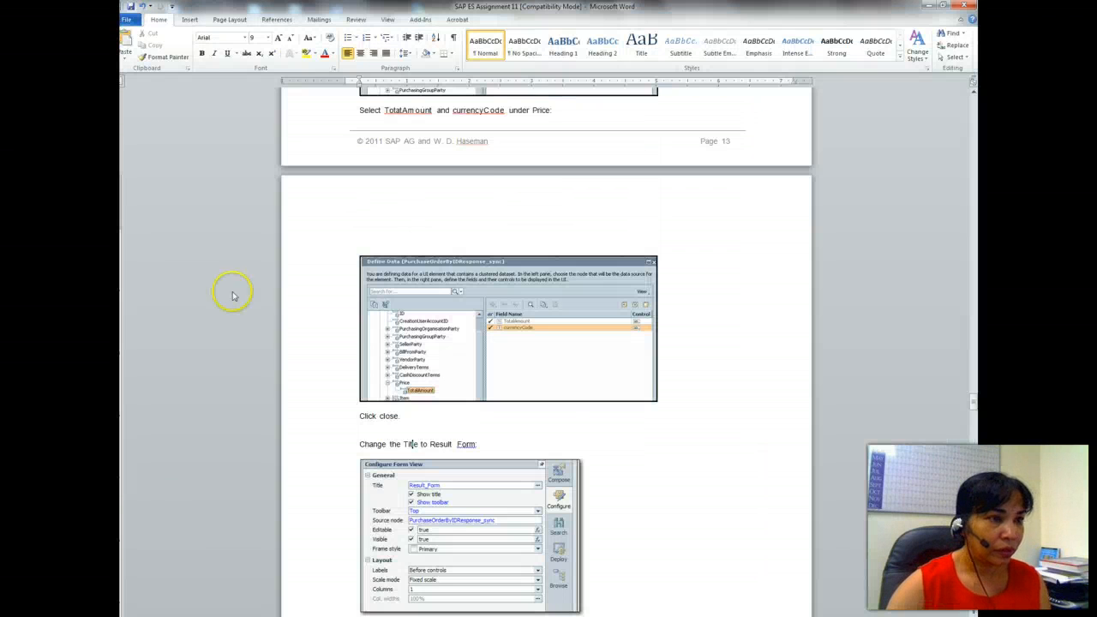
left_click_drag(974, 396, 975, 419)
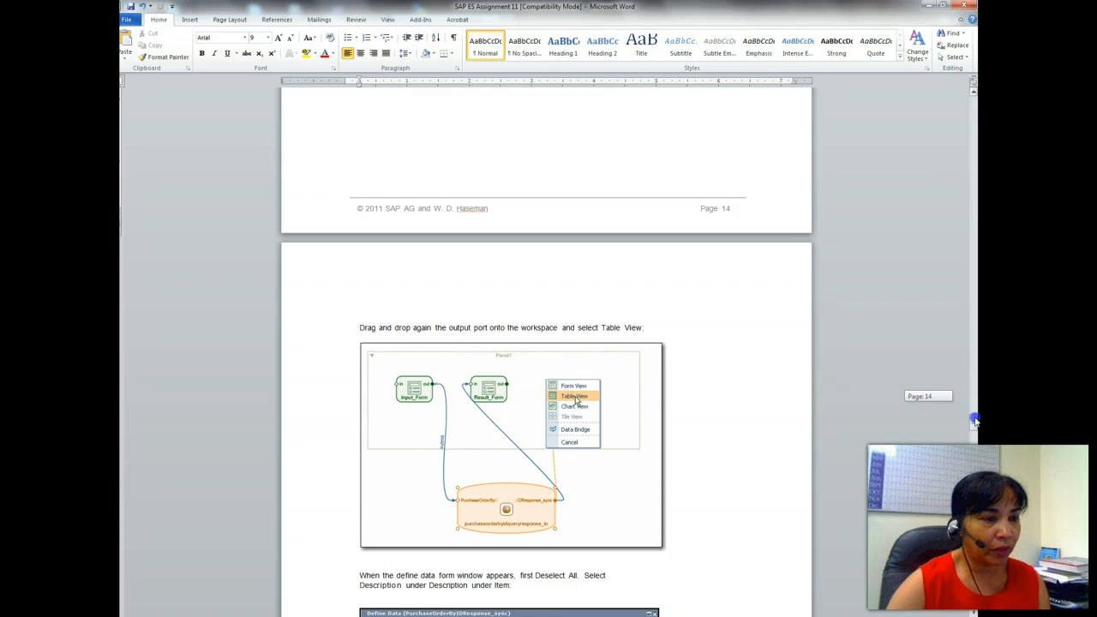
- In Visual Composer, add a Table View to the panel from the output port of the PurchaseOrderByIDQueryResponse_In service
left_click_drag(974, 419, 975, 431)
key("alt+Tab")
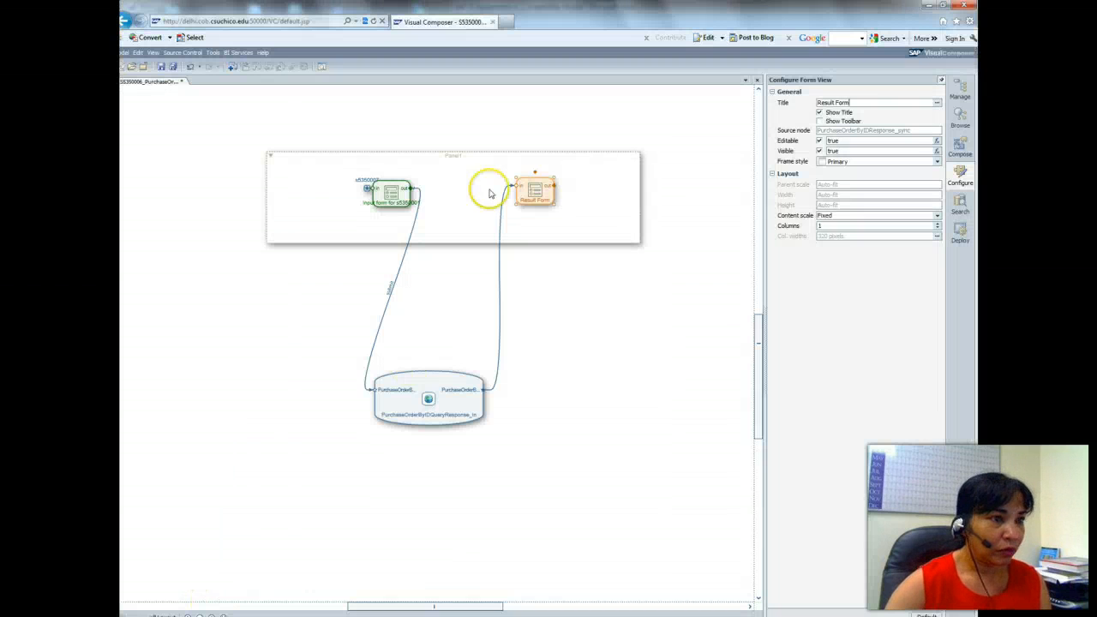
left_click_drag(485, 390, 461, 186)
left_click(480, 198)
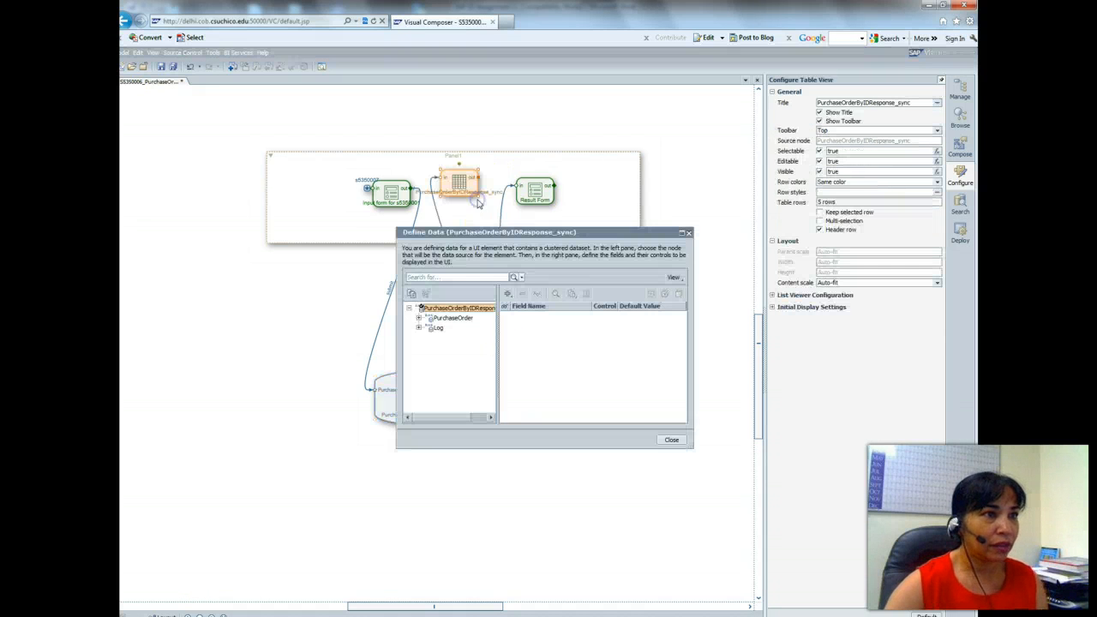
- In Word, read the instructions on which Item fields to select for the table and how to rename it
key("alt+Tab")
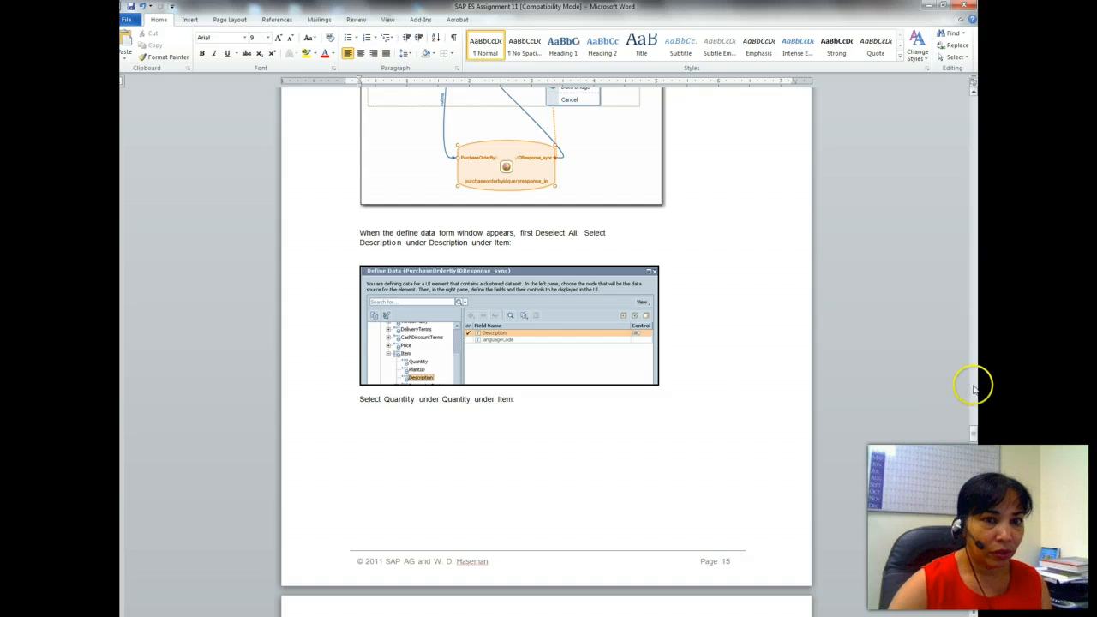
left_click_drag(972, 437, 975, 451)
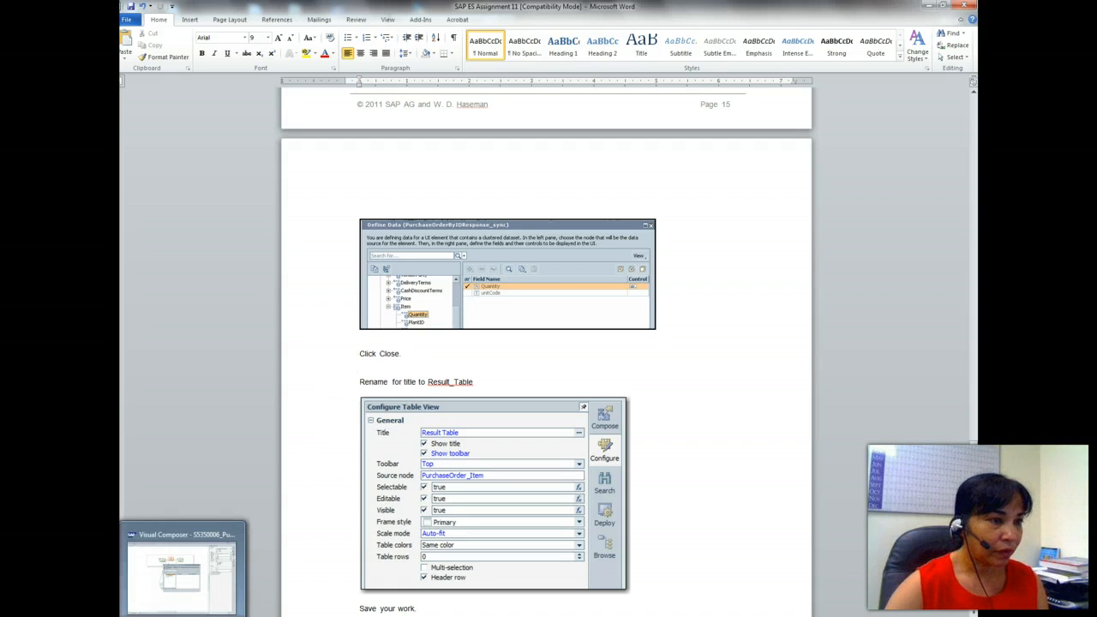
- In Visual Composer, expand PurchaseOrder in the Define Data dialog and examine its nodes, including Item, Price, CreationUserAccountID and ID, and their fields
left_click(198, 574)
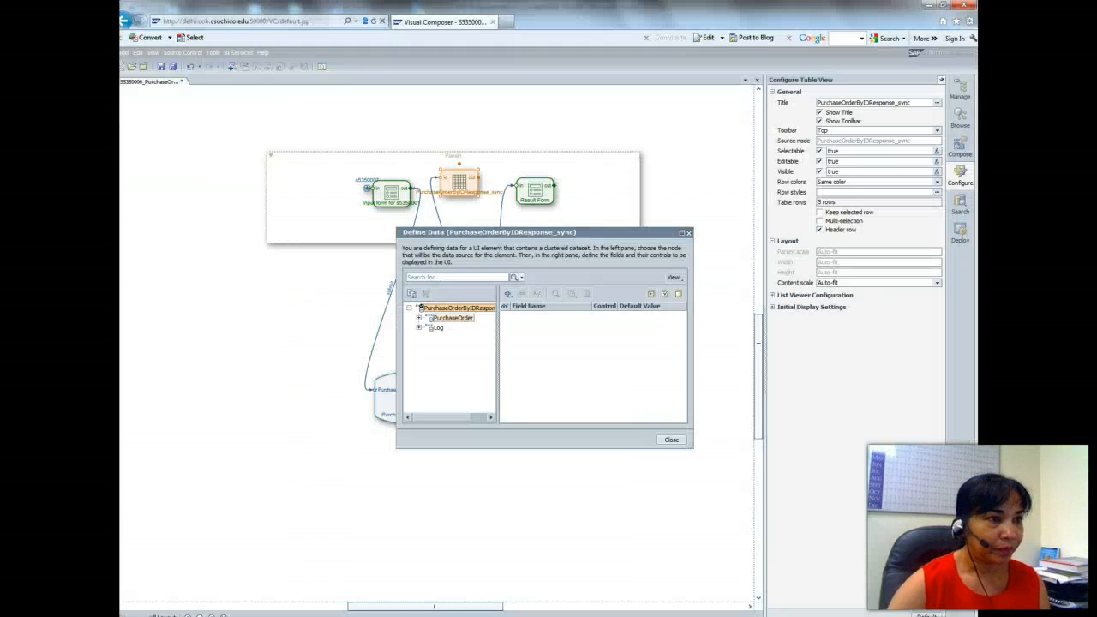
left_click(418, 317)
left_click_drag(490, 330, 493, 349)
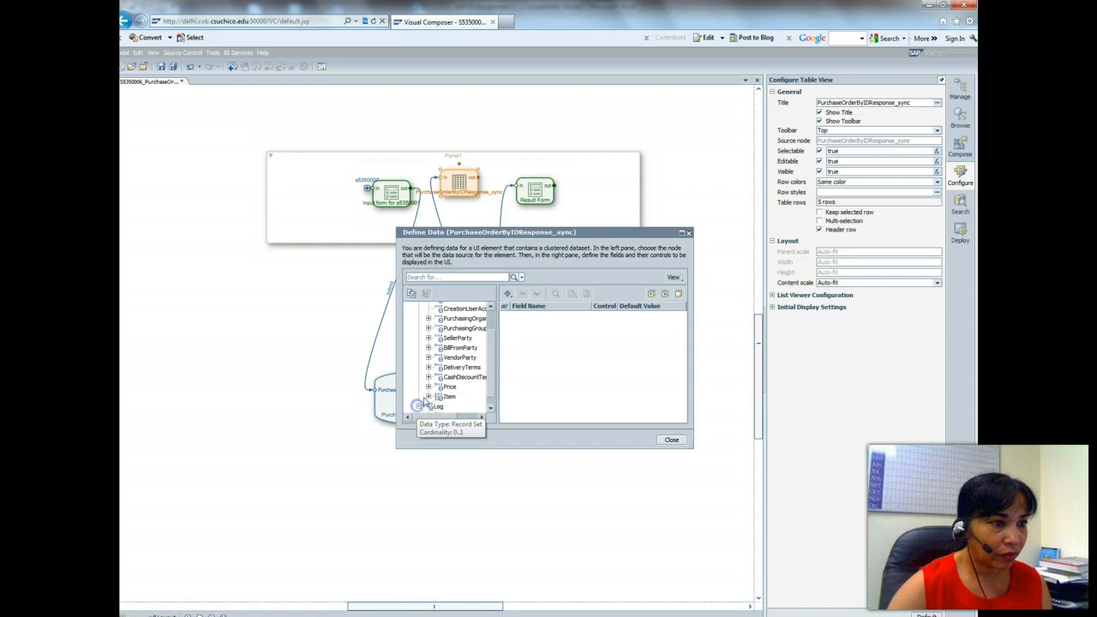
left_click_drag(490, 346, 492, 312)
left_click(450, 318)
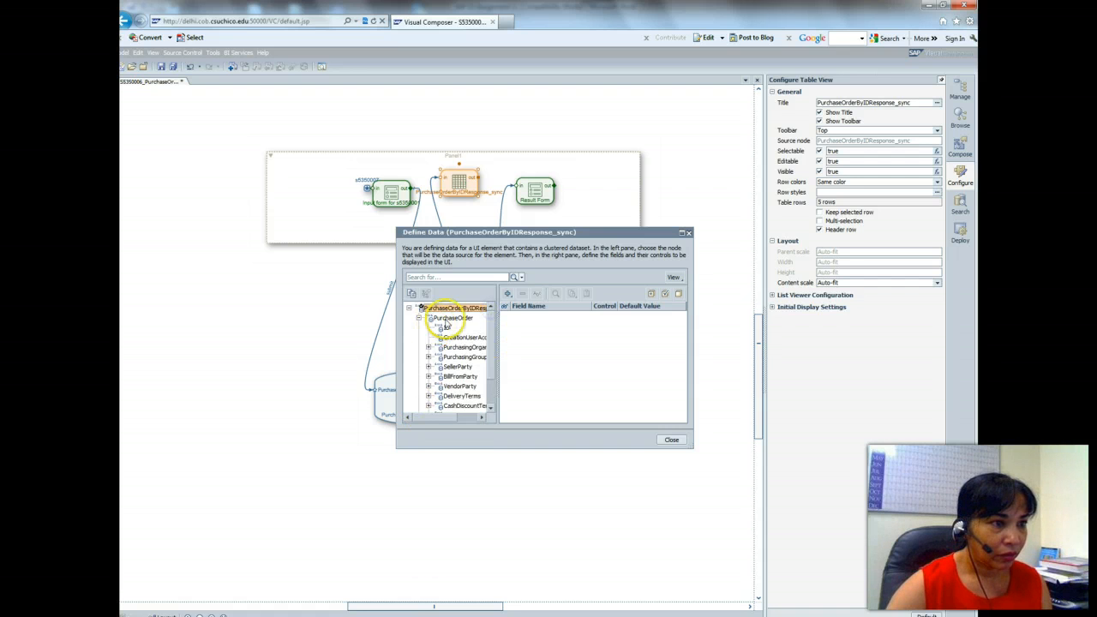
left_click(414, 368)
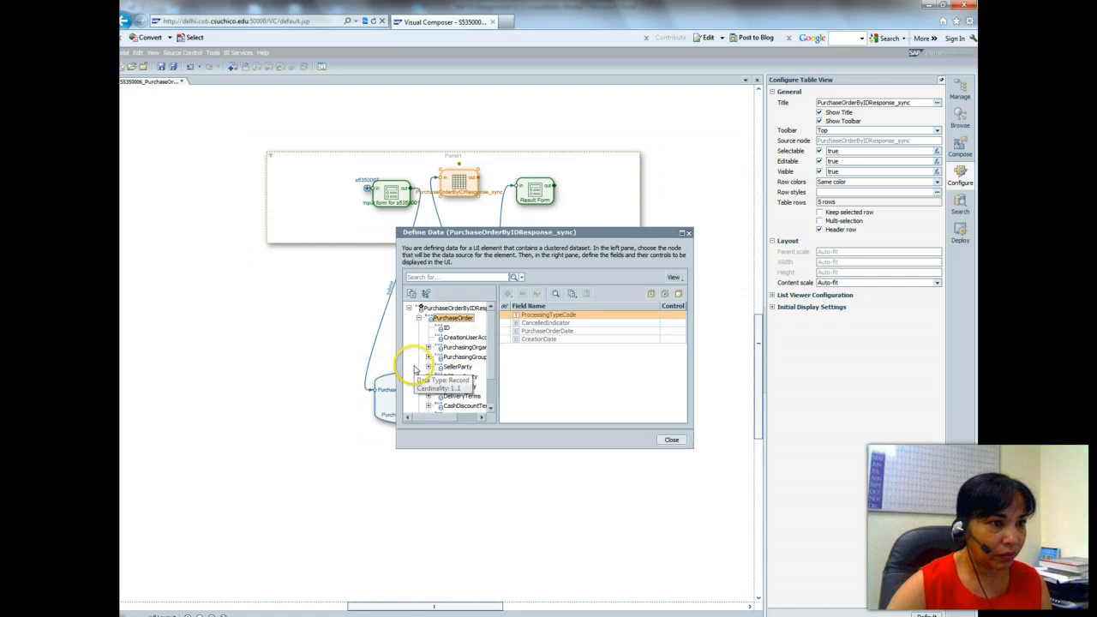
left_click_drag(490, 341, 491, 373)
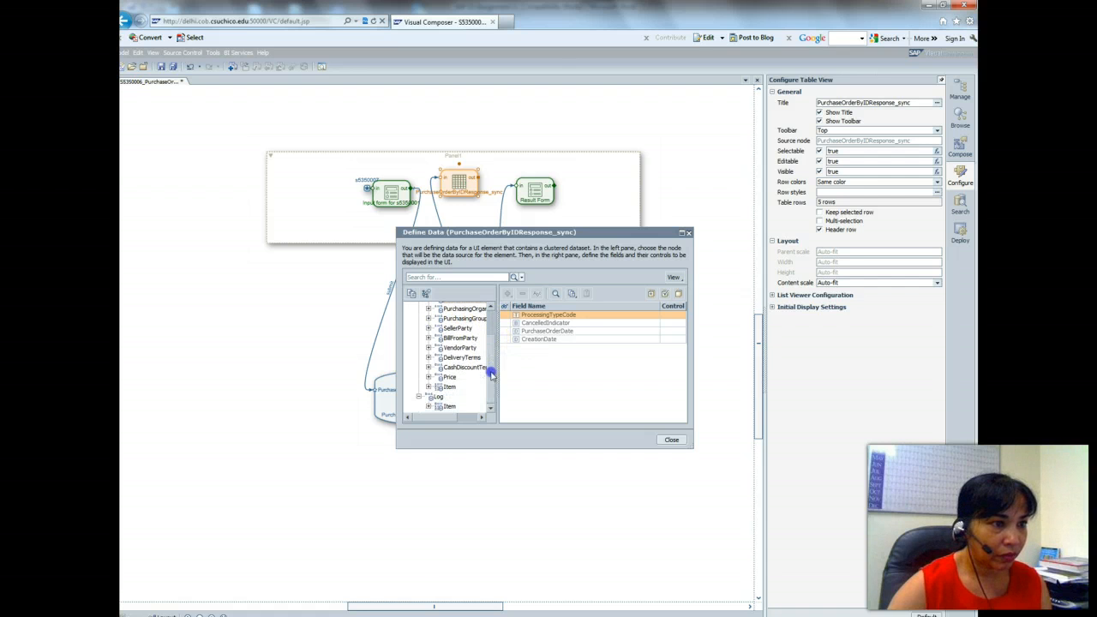
left_click(443, 408)
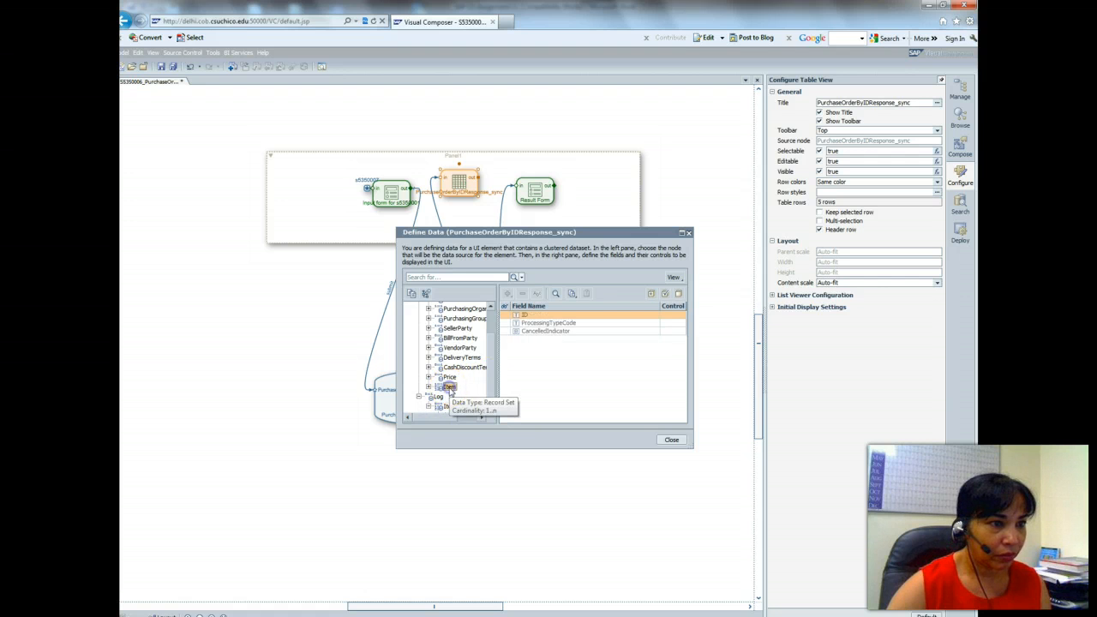
left_click(449, 377)
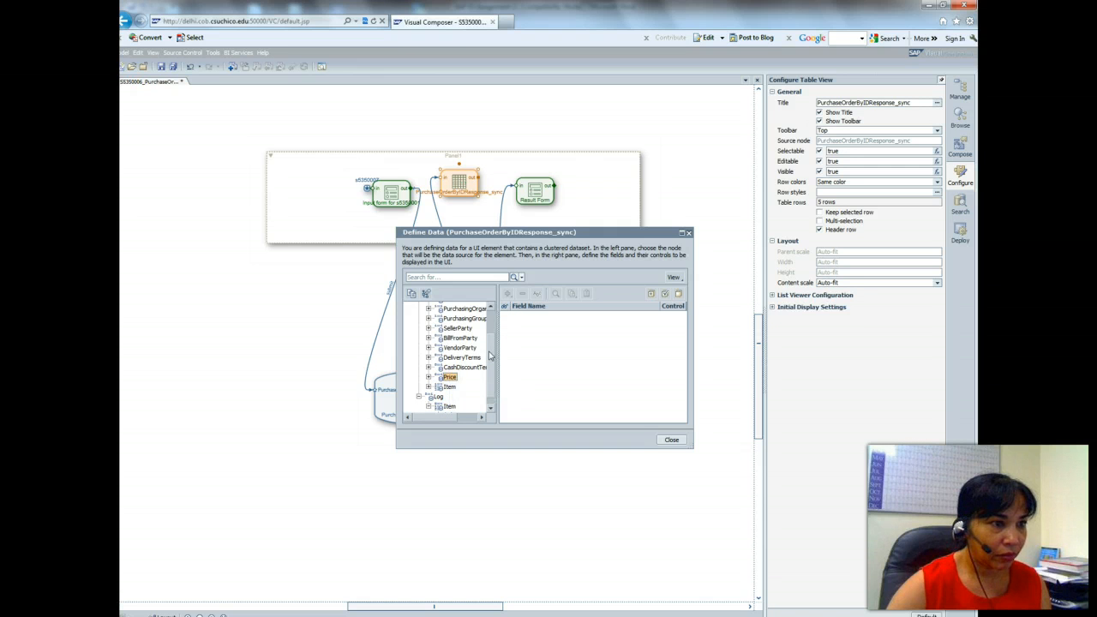
scroll(489, 355, "up", 3)
left_click(465, 334)
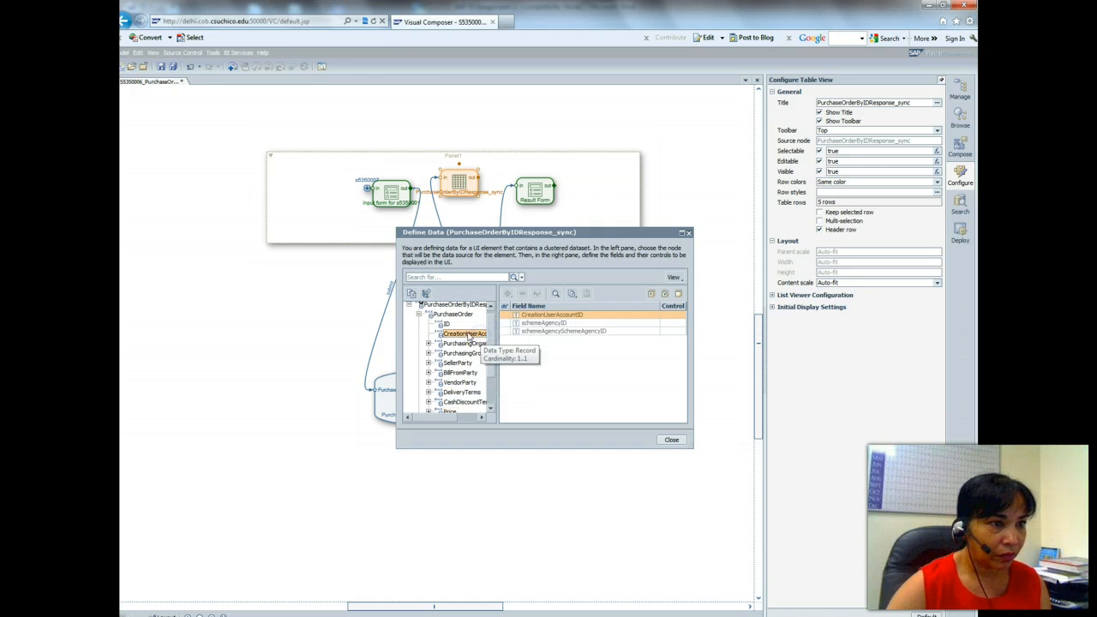
left_click(451, 315)
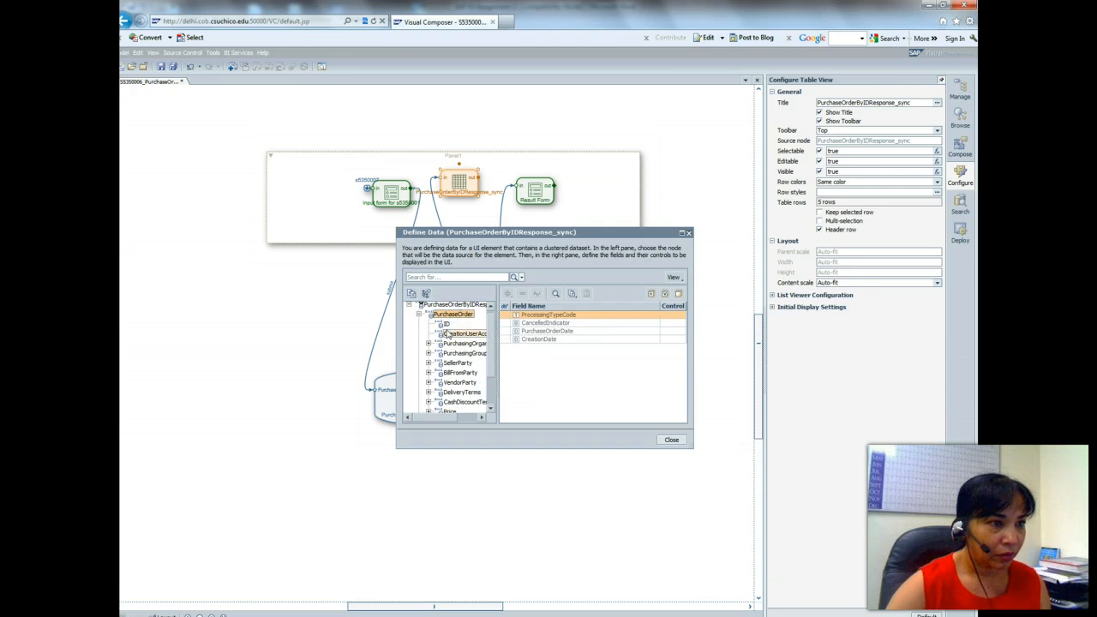
left_click(445, 324)
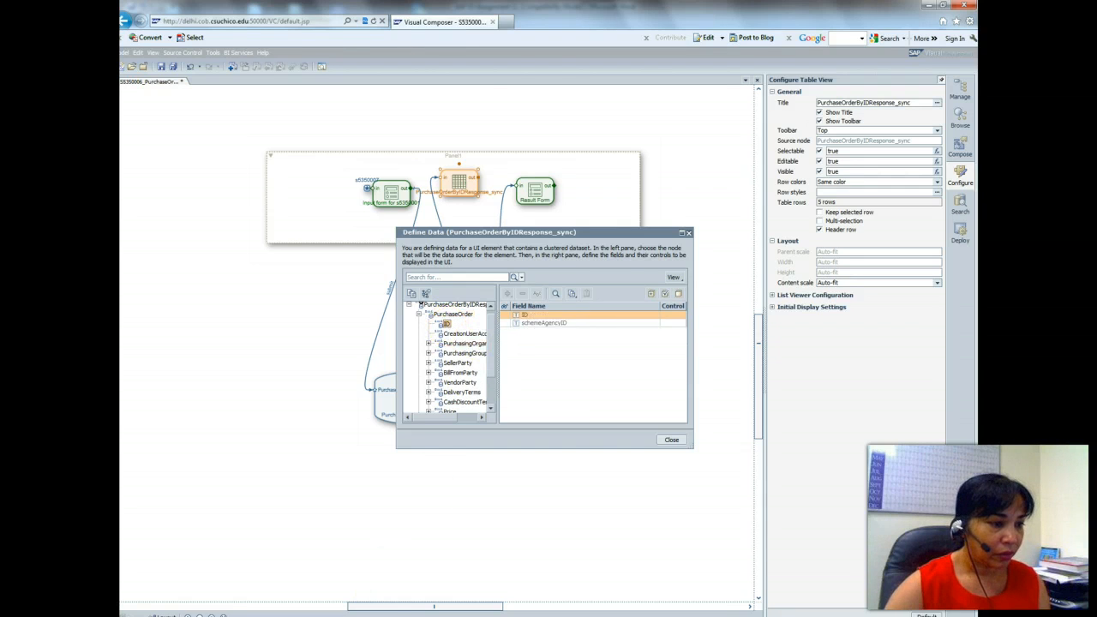
- In Word, reread the instructions on selecting Description and Quantity under Item for the table
key("alt+Tab")
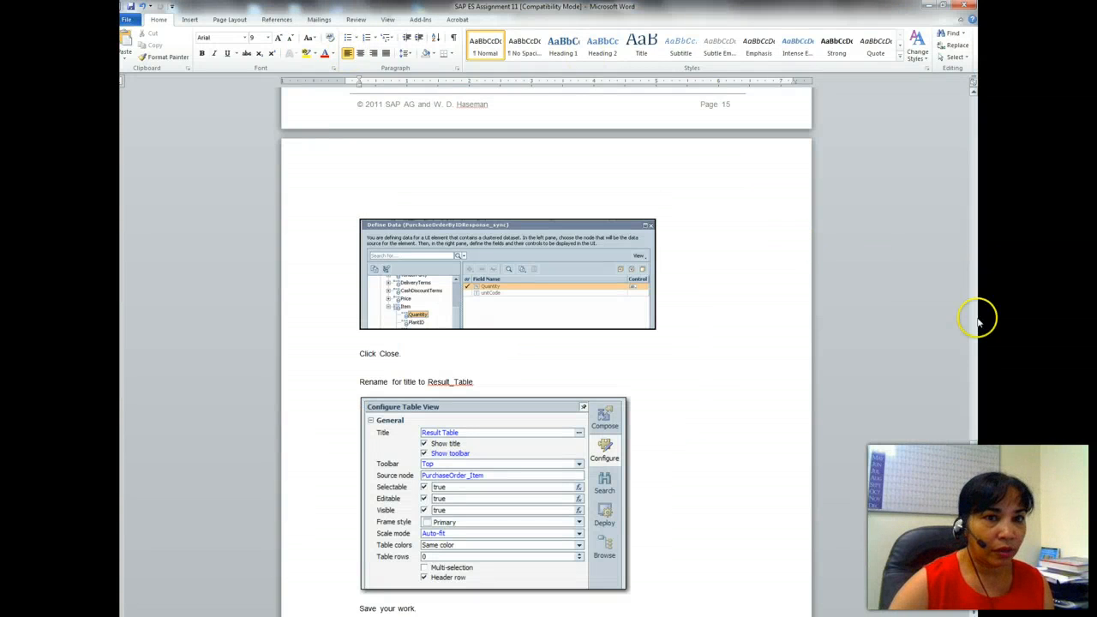
left_click_drag(975, 456, 974, 434)
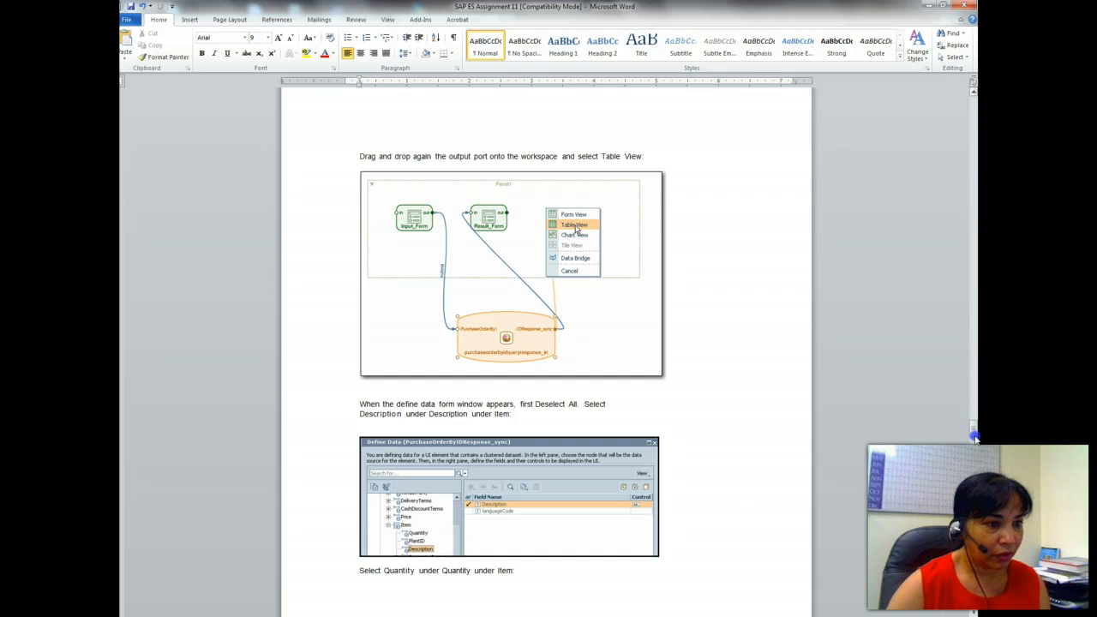
left_click_drag(975, 437, 976, 445)
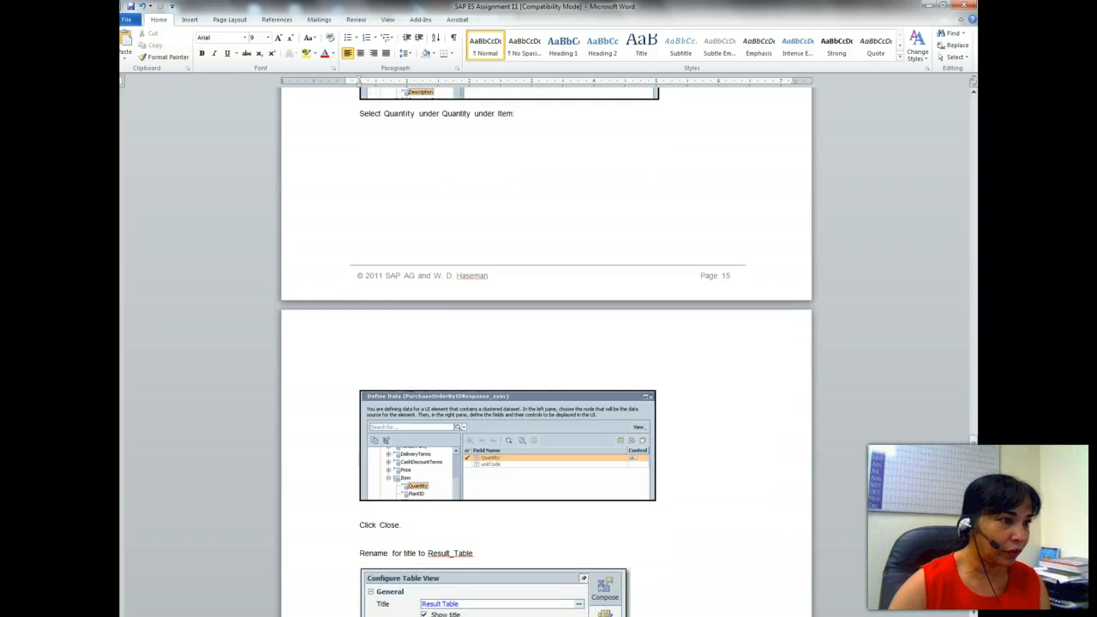
- In Visual Composer, collapse the data tree in the Define Data dialog and deselect all fields
key("alt+Tab")
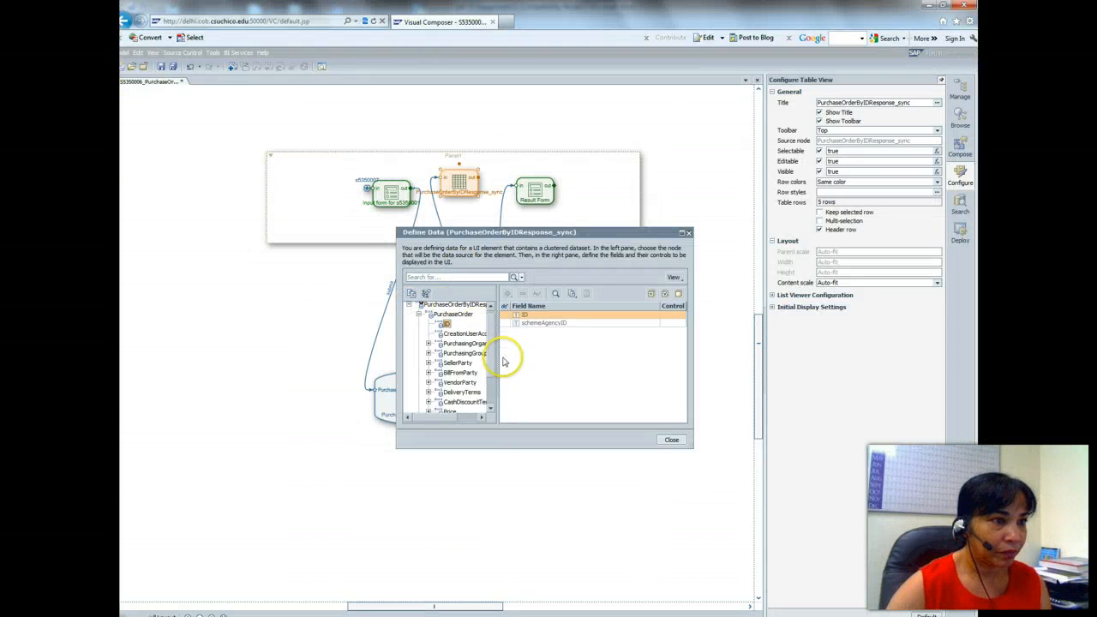
left_click_drag(493, 349, 493, 347)
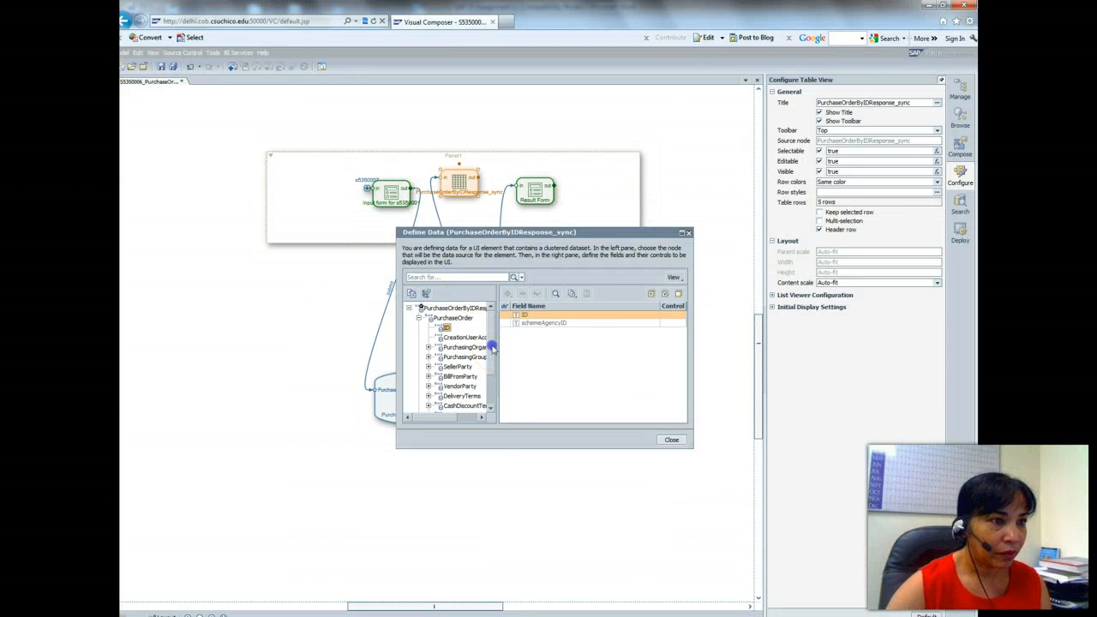
left_click(410, 307)
left_click(410, 307)
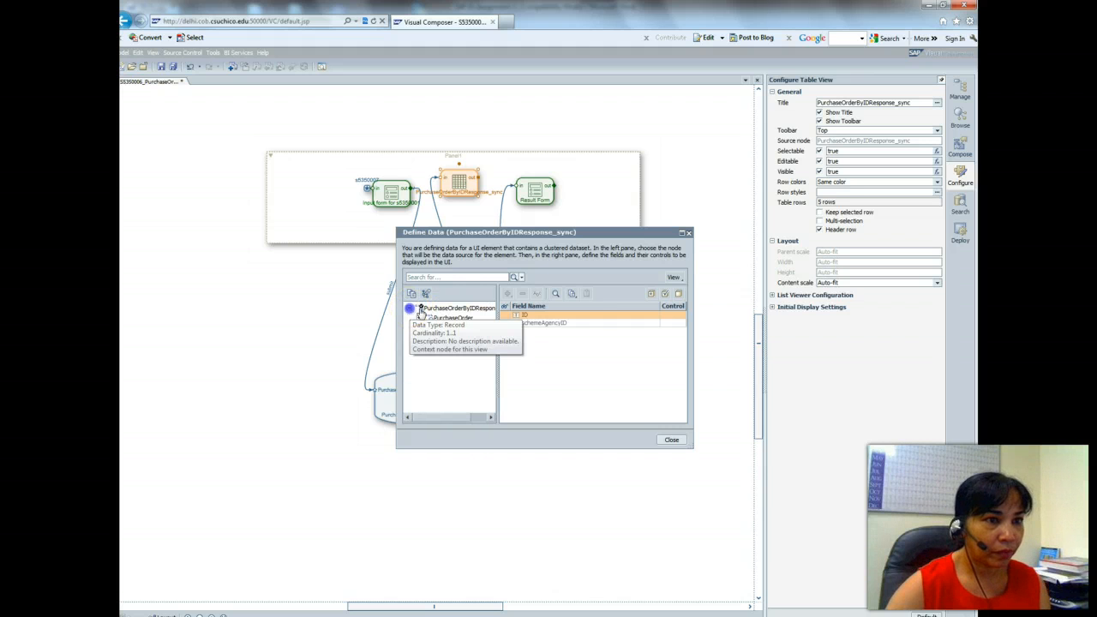
left_click(664, 294)
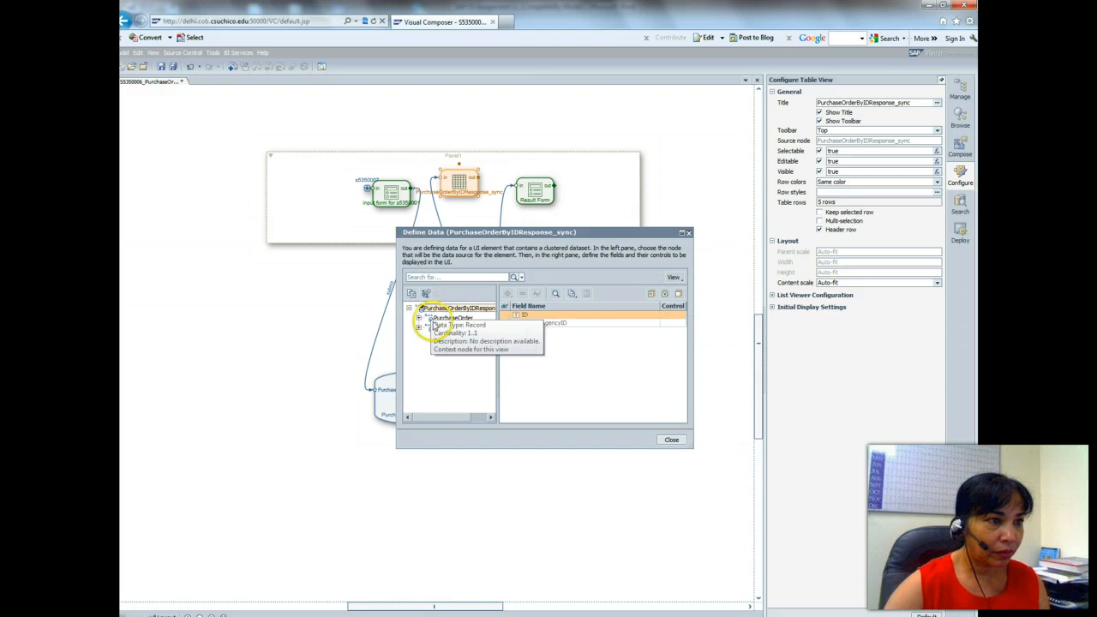
- Add the Quantity and Description fields from PurchaseOrder's Item node to the table's data definition and close the dialog
left_click(420, 319)
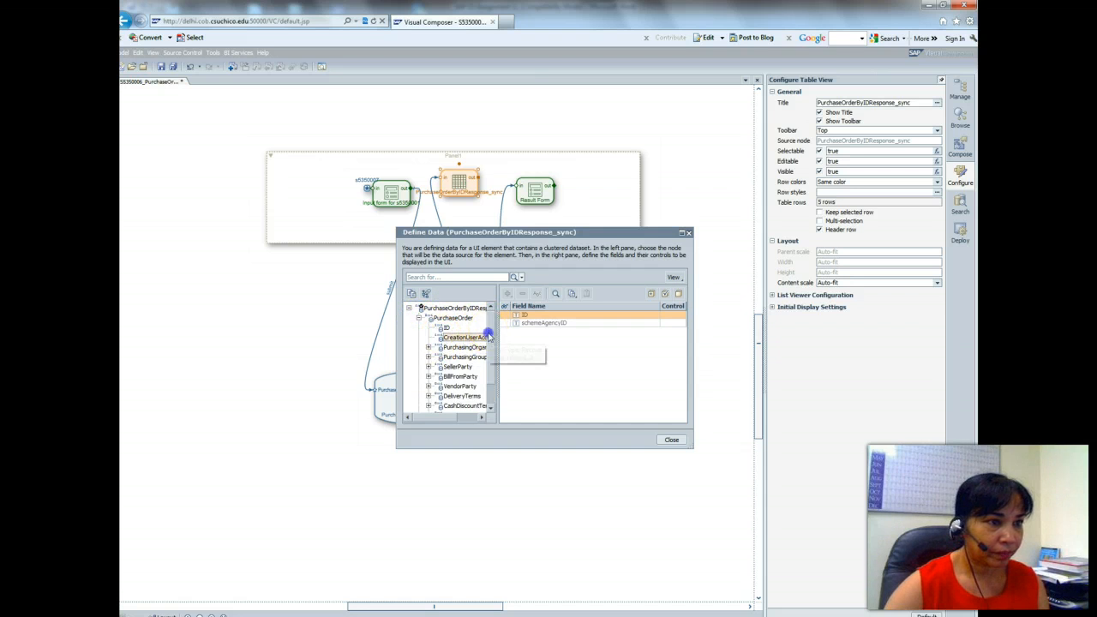
scroll(489, 352, "down", 3)
left_click(429, 397)
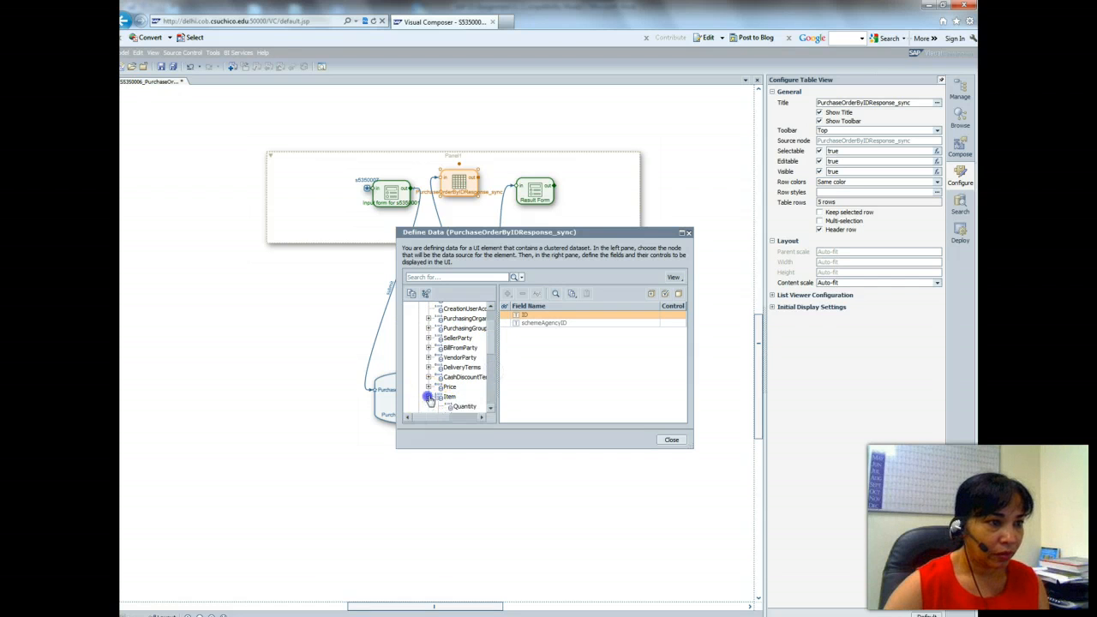
left_click_drag(494, 347, 494, 368)
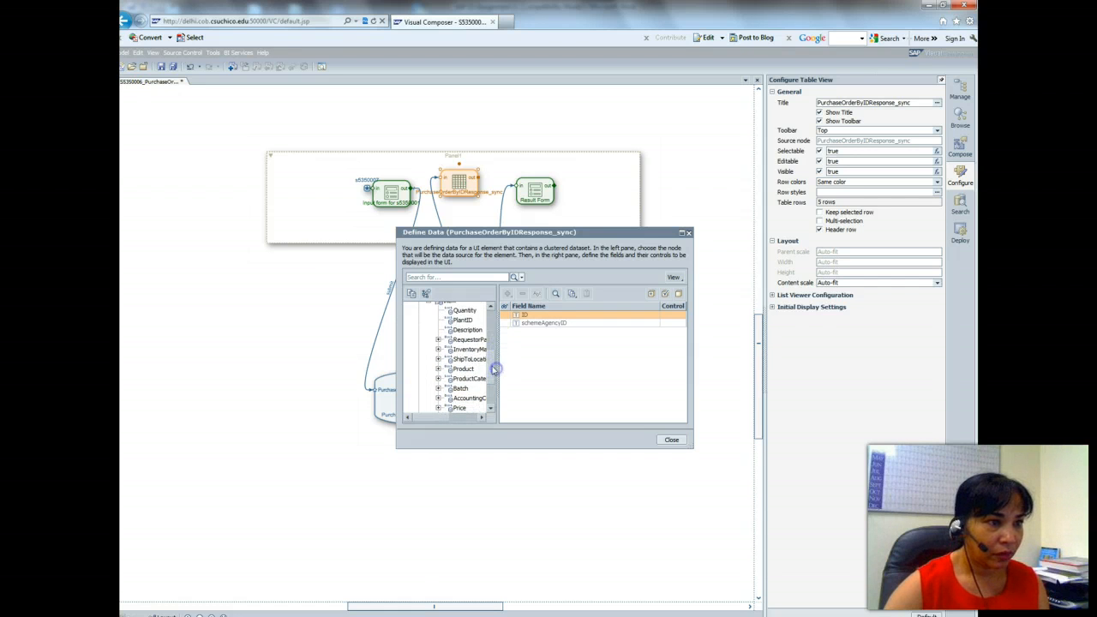
left_click_drag(464, 311, 470, 318)
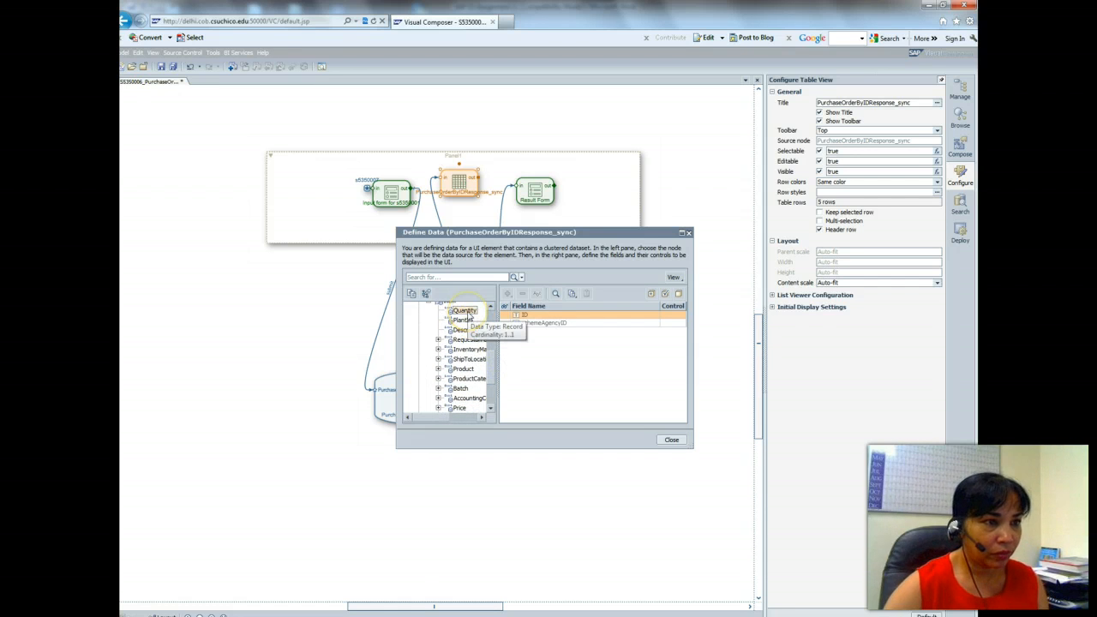
left_click(467, 314)
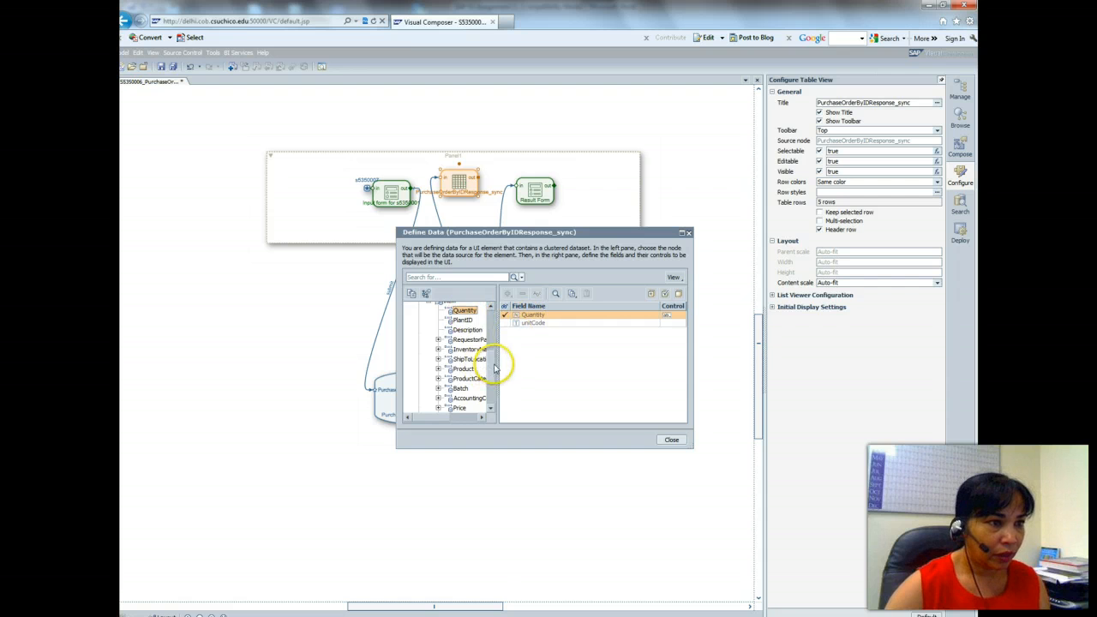
left_click(468, 330)
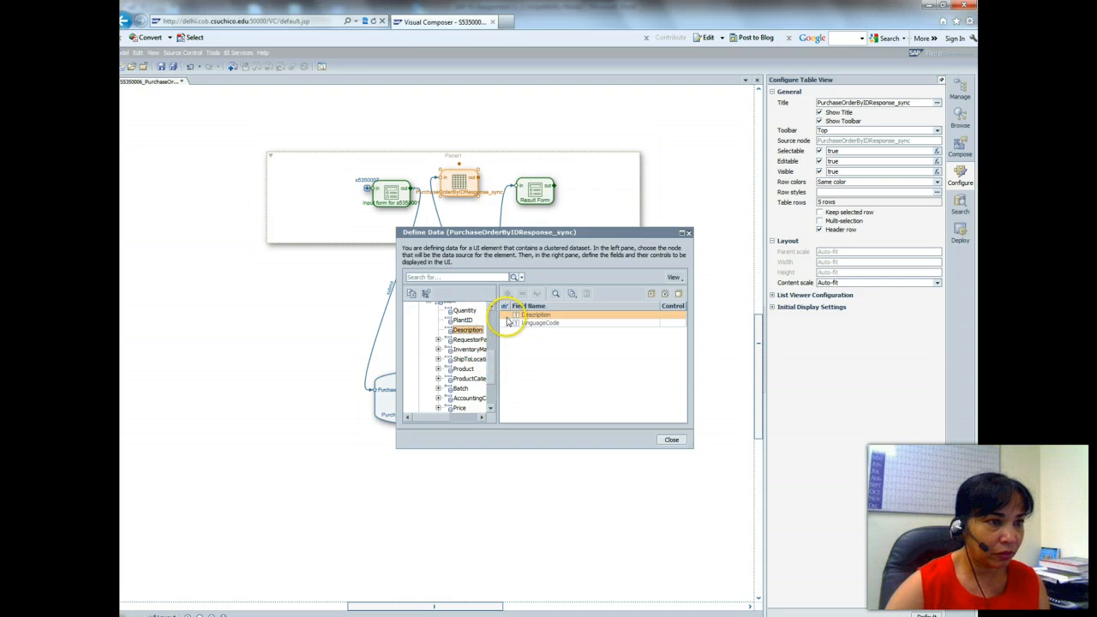
left_click(671, 439)
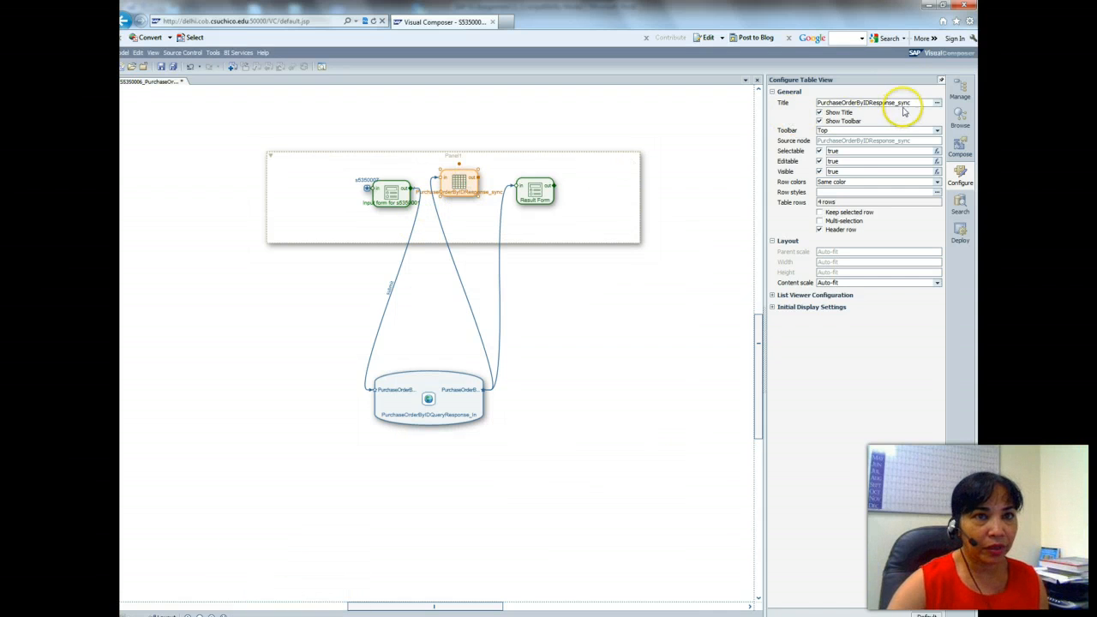
- Change the title of the PurchaseOrderByIDResponse_sync table view to "Result Table"
left_click_drag(906, 103, 798, 105)
type("Result Table")
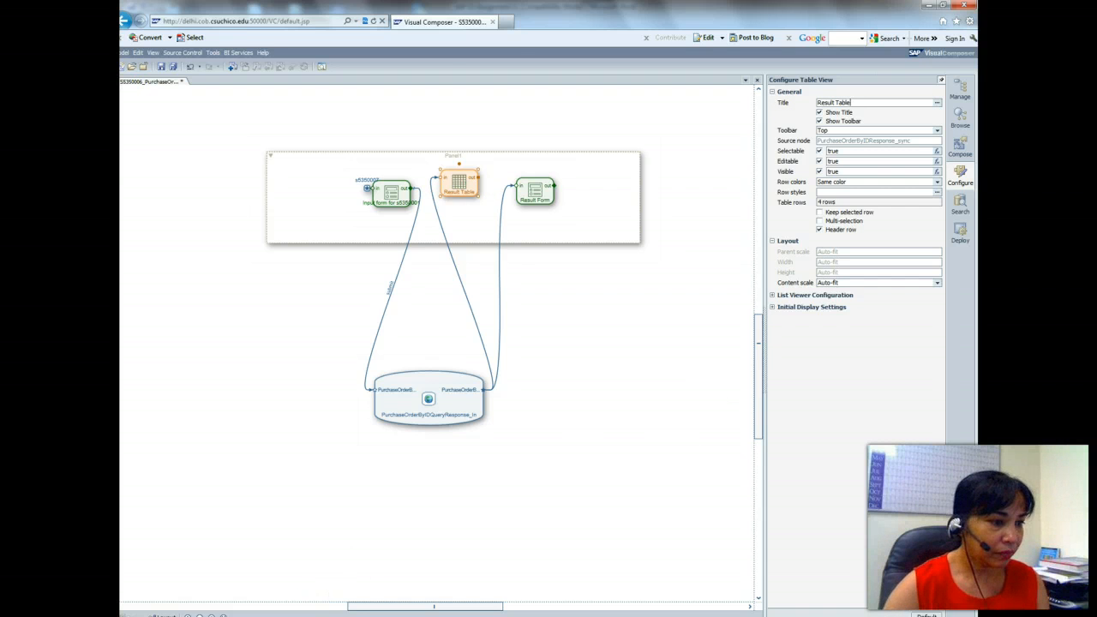
- Check the Word instructions that follow the table rename, and in Visual Composer save the model and display its layout
left_click(301, 614)
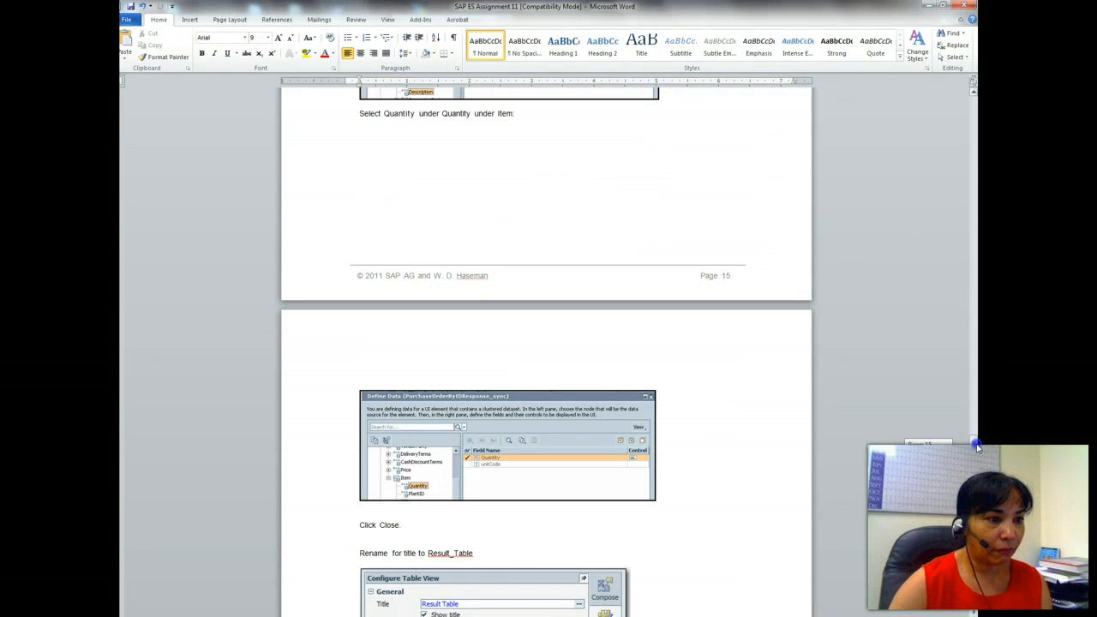
left_click_drag(977, 445, 979, 499)
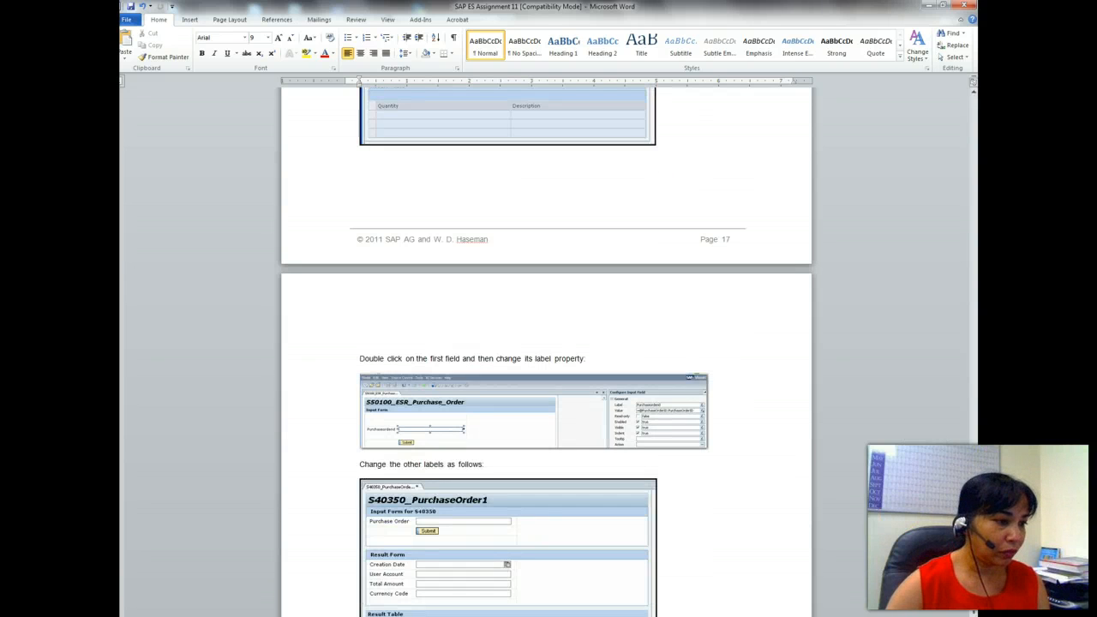
key("alt+Tab")
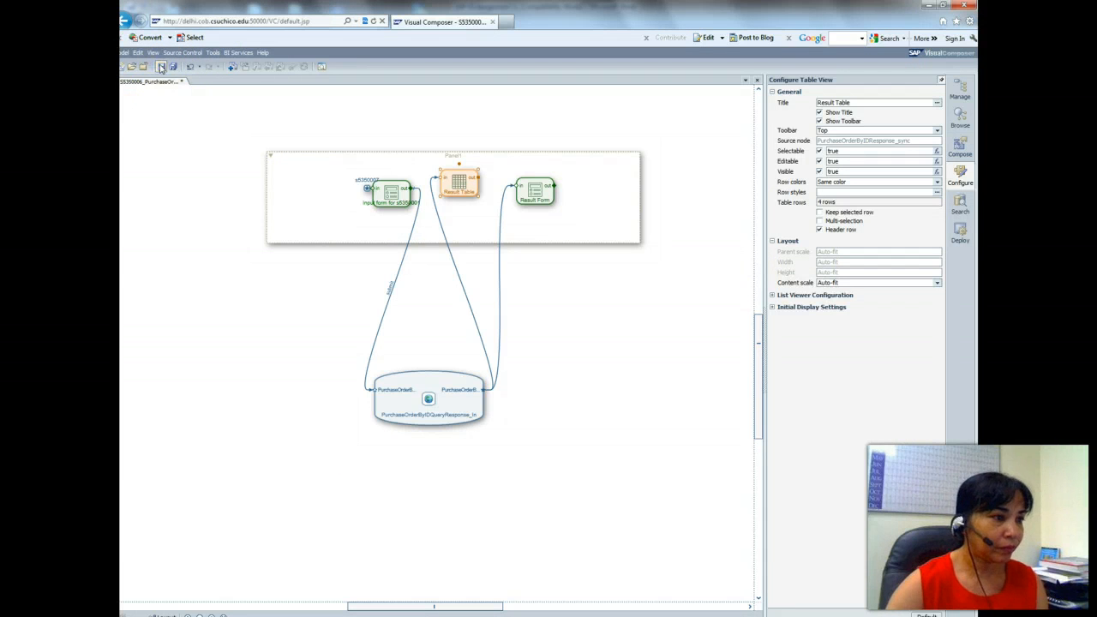
left_click(167, 613)
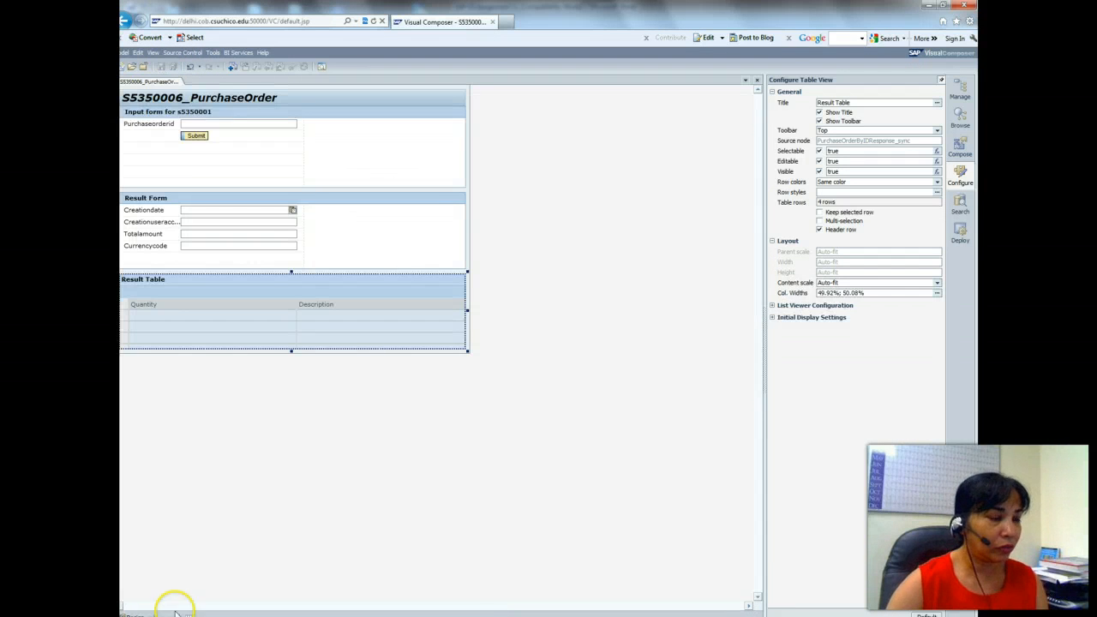
- In Word, read the instructions on changing the field labels in the layout
left_click(291, 569)
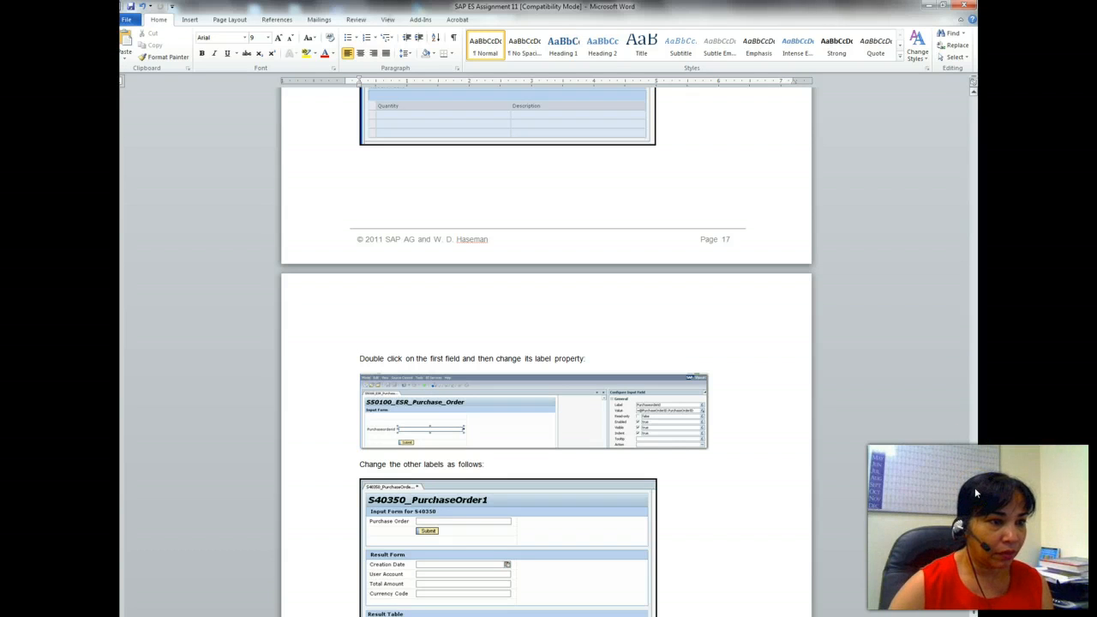
scroll(975, 489, "down", 1)
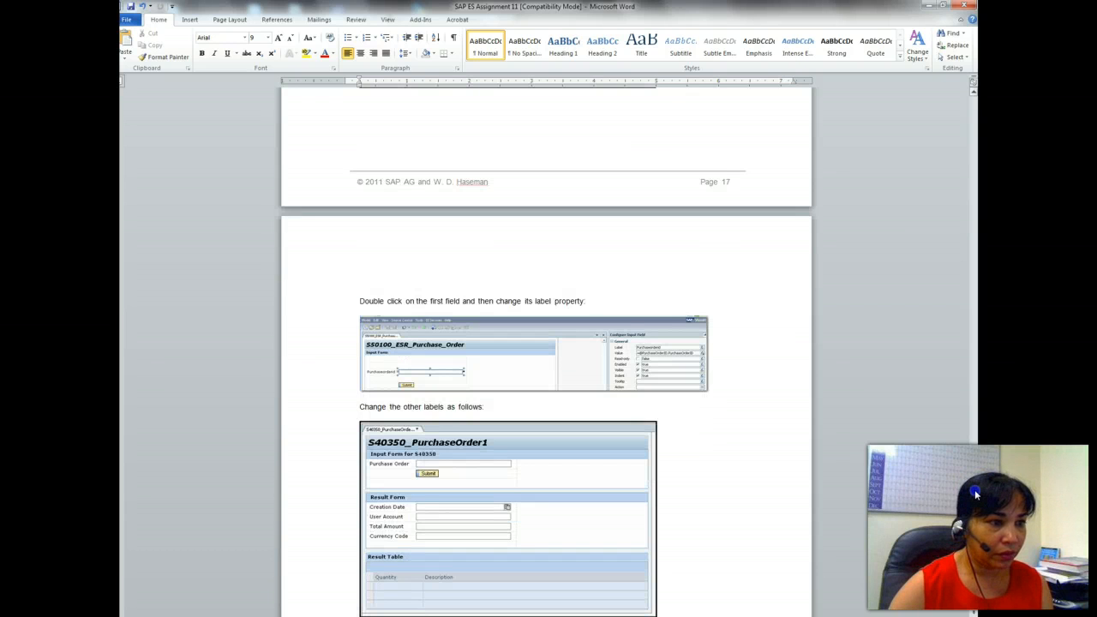
- Check the example labels in the Word instructions, and in Visual Composer change the input form's Purchaseorderid field label to "Purchase Order"
scroll(975, 489, "down", 1)
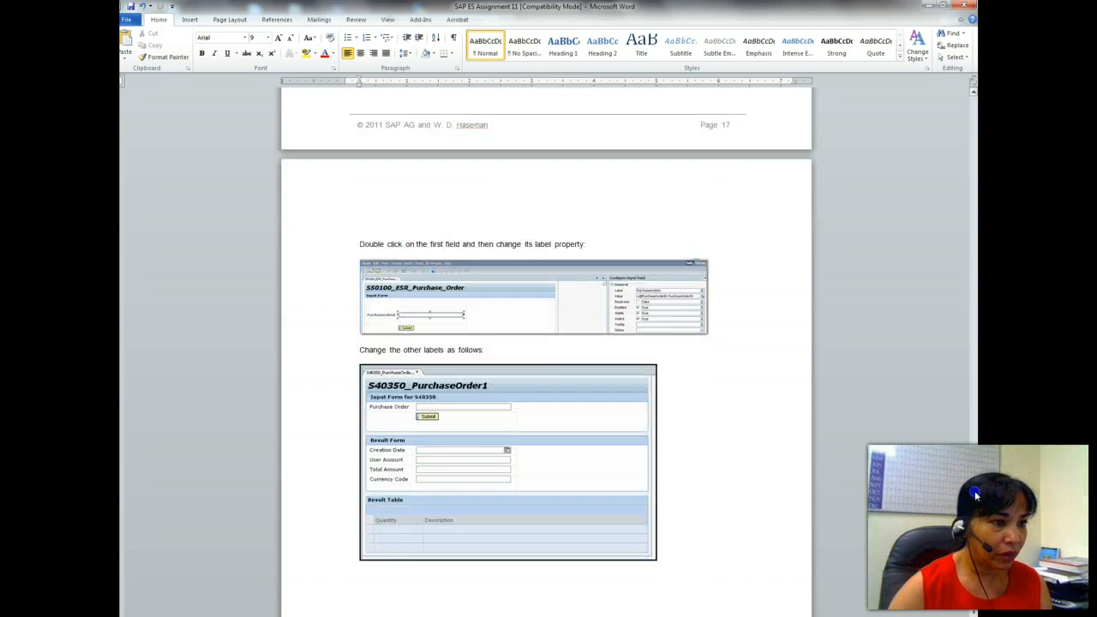
scroll(974, 495, "down", 2)
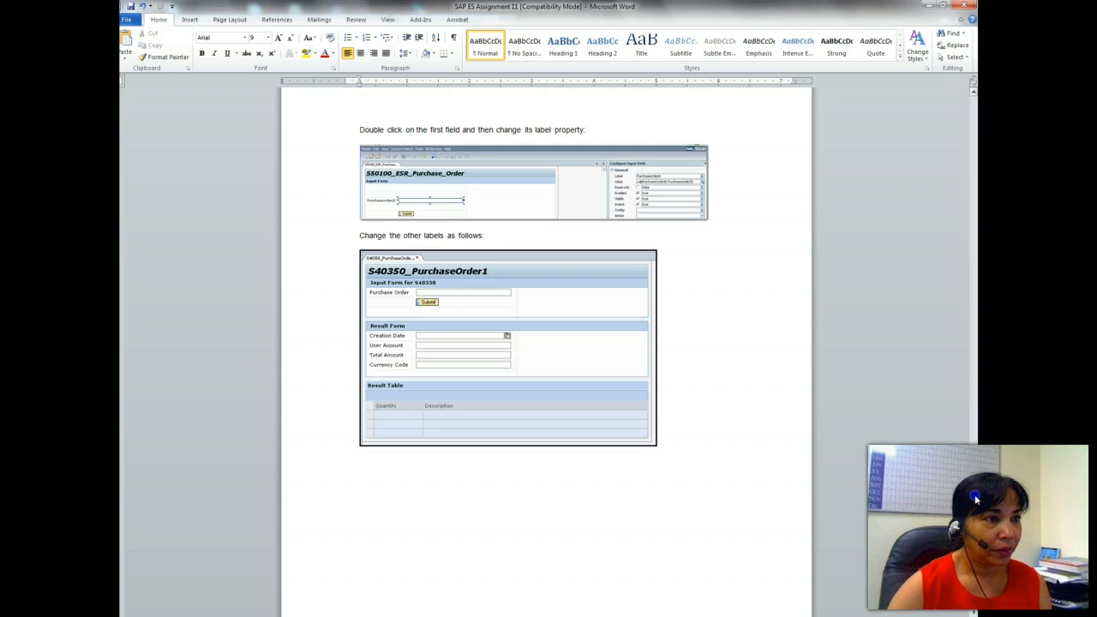
scroll(975, 494, "down", 1)
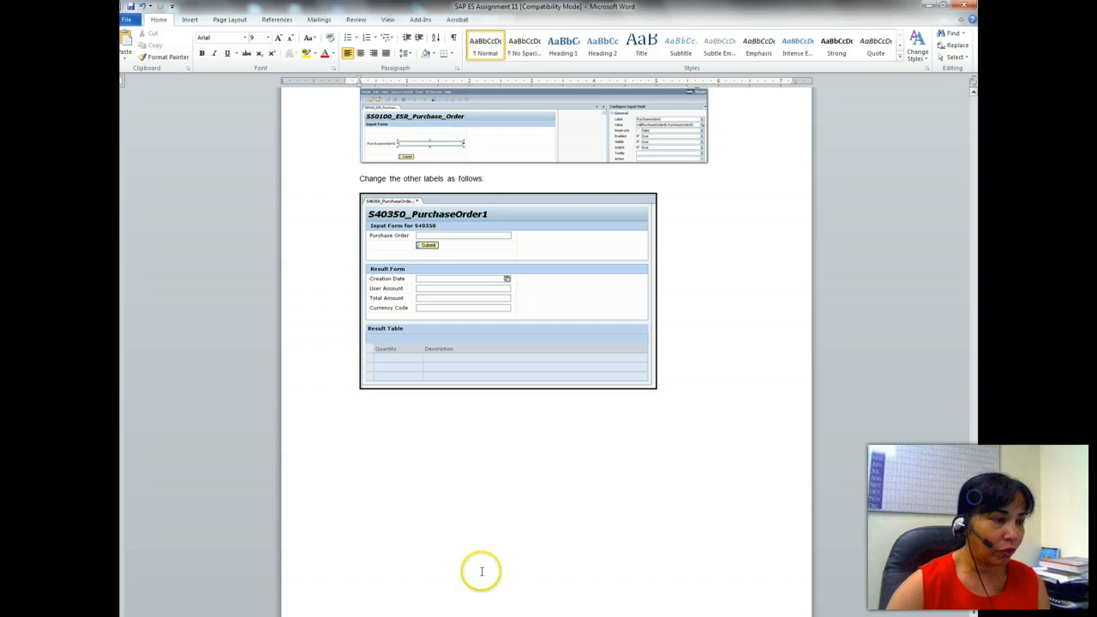
key("alt+Tab")
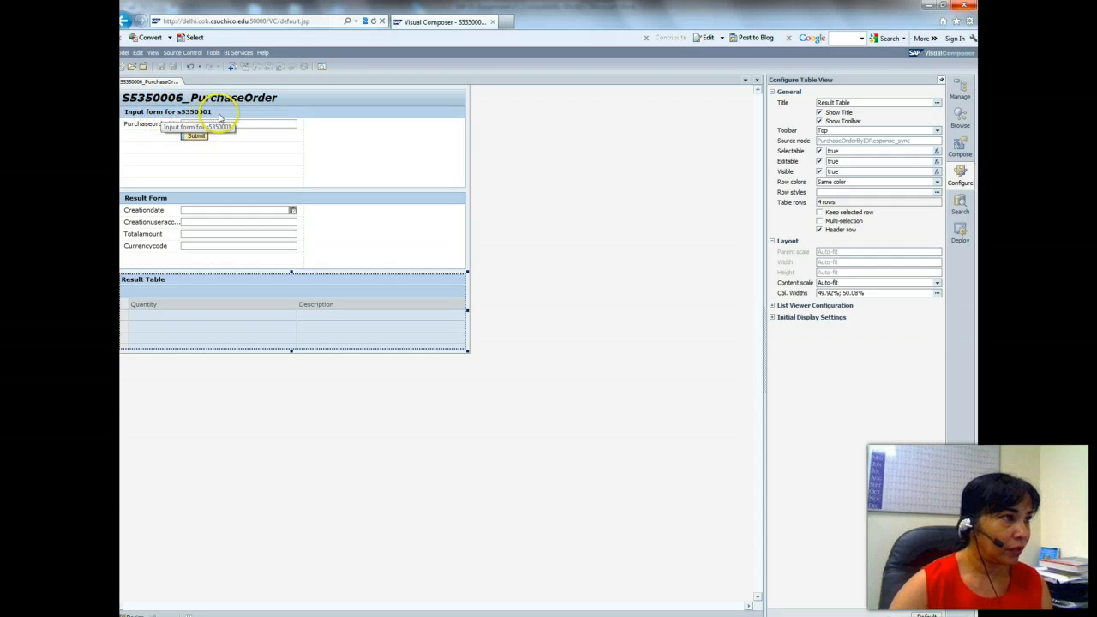
left_click(135, 128)
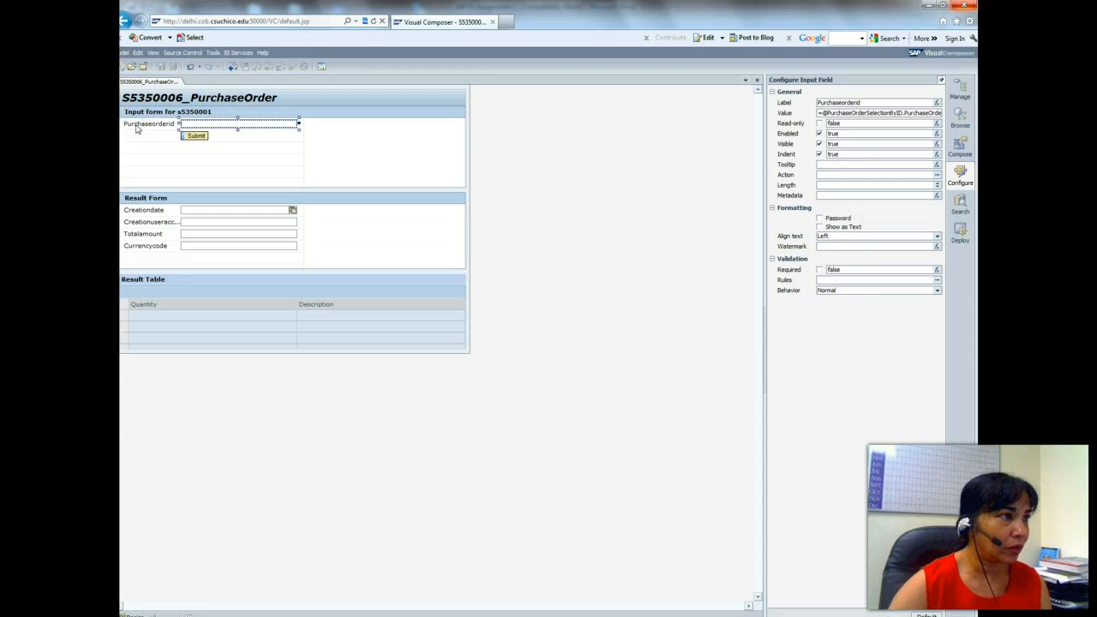
left_click_drag(886, 103, 789, 105)
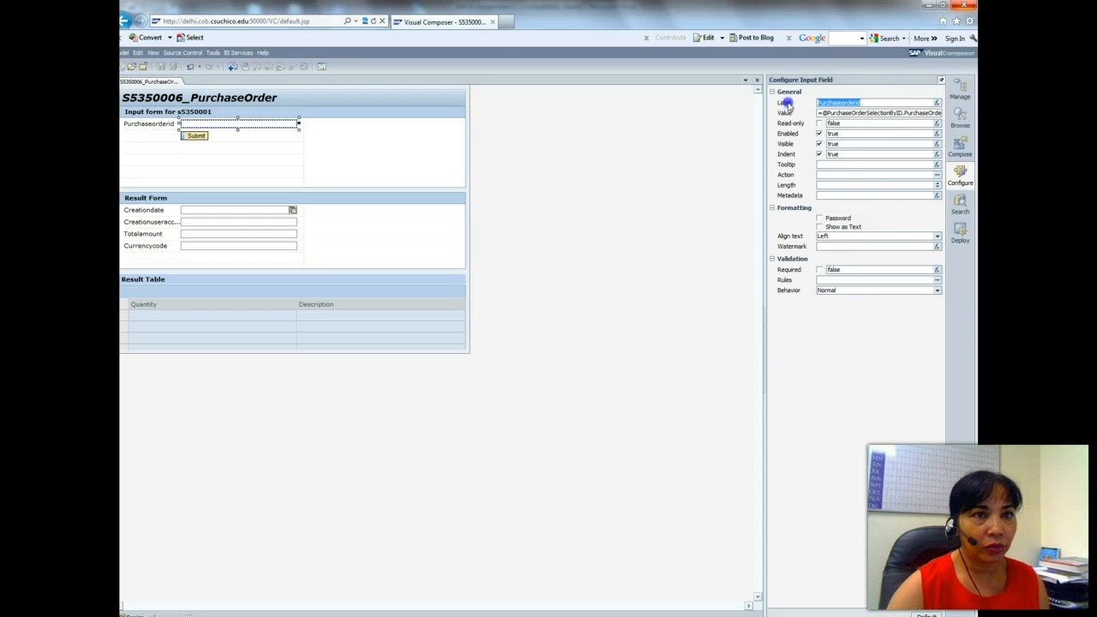
key("BackSpace")
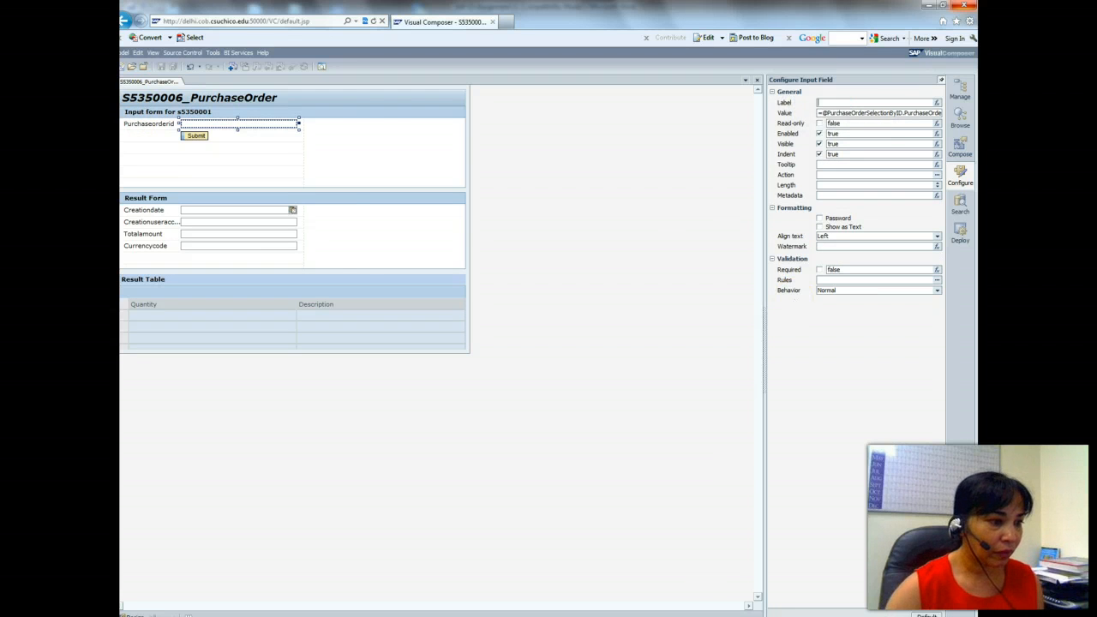
key("alt+Tab")
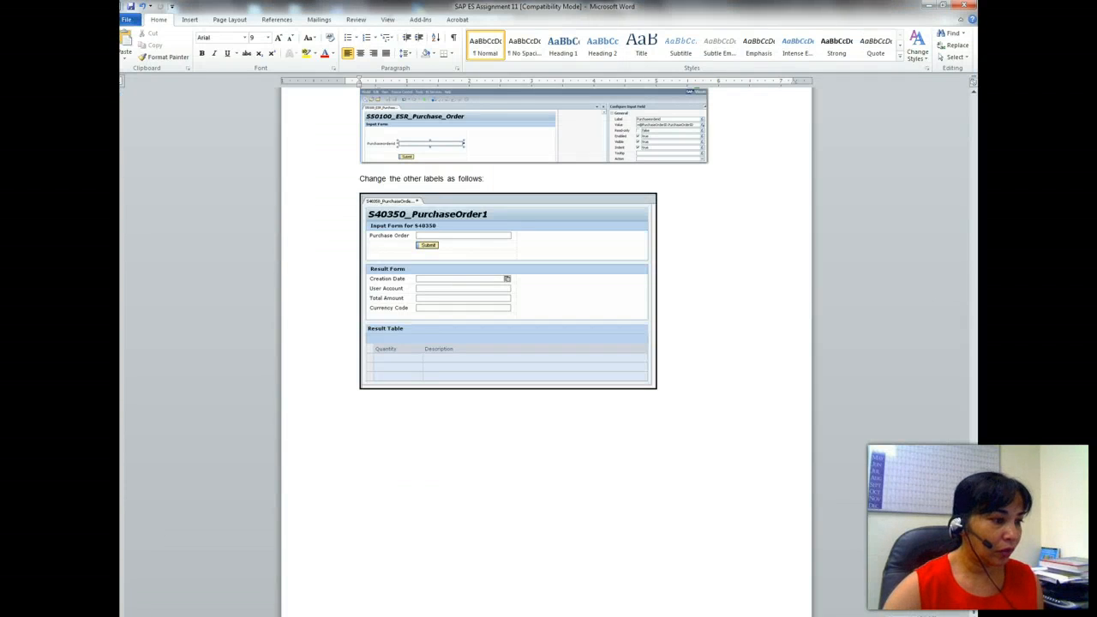
key("alt+Tab")
type("P")
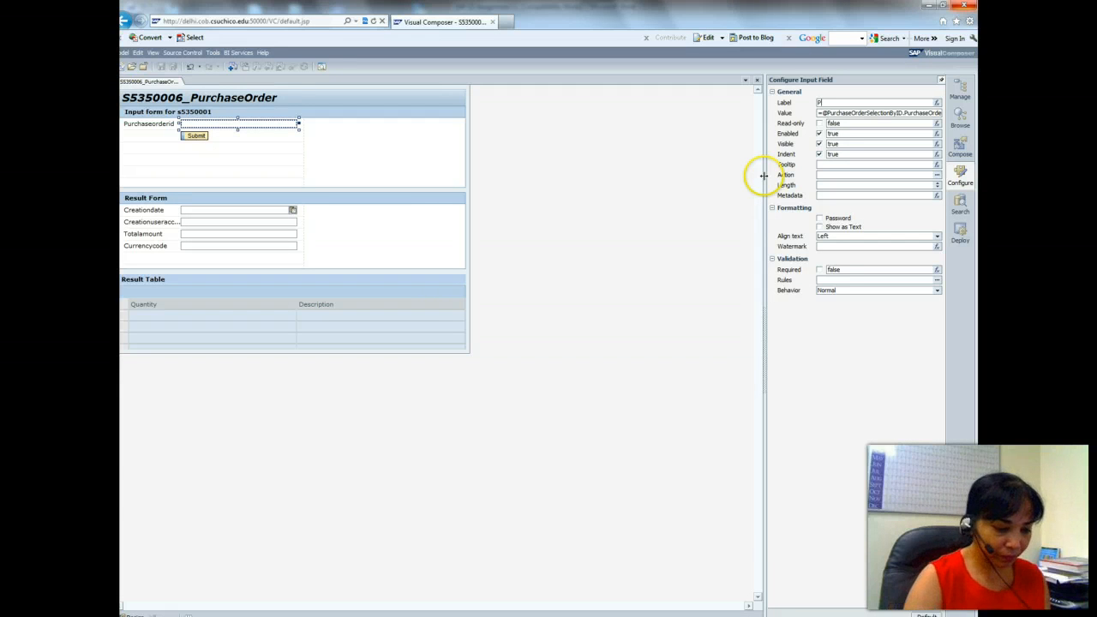
type("urchase Order")
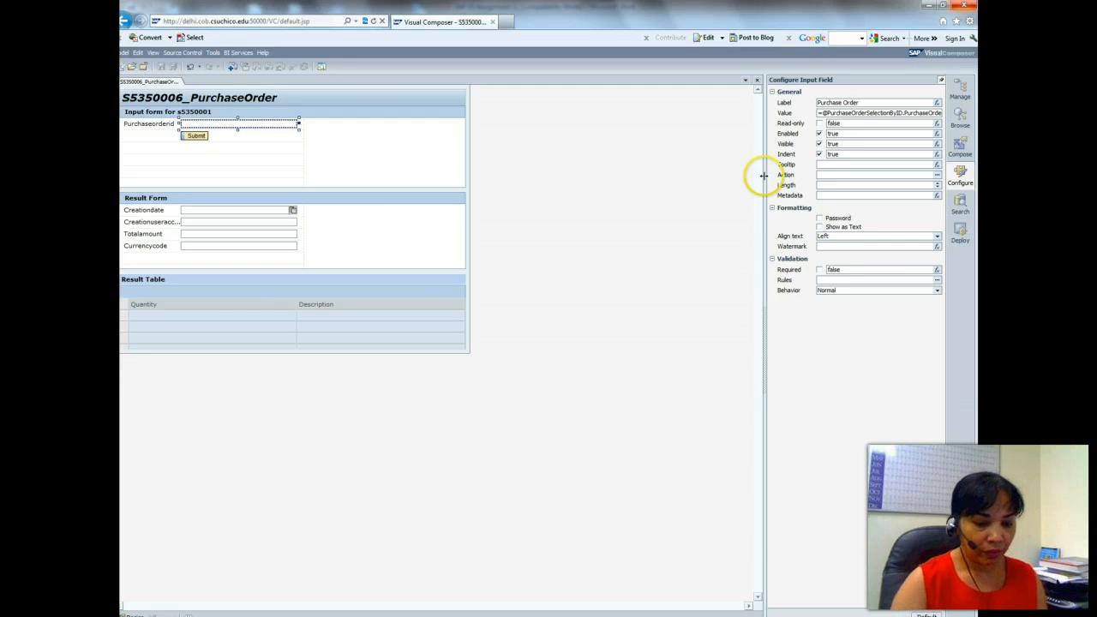
key("Return")
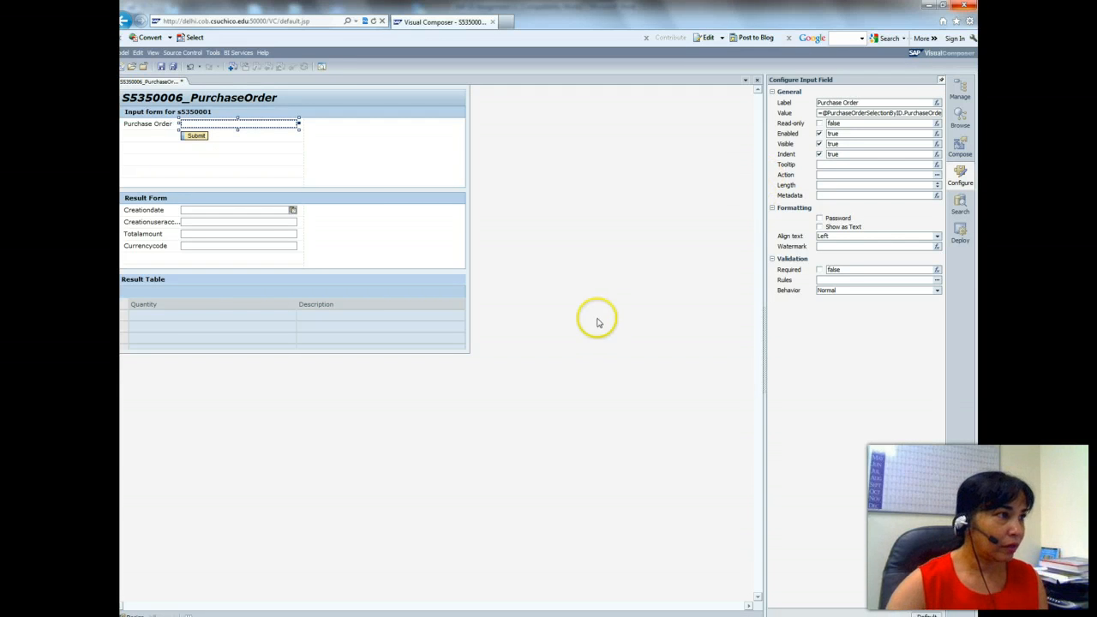
- Change the label of the result form's Creationdate date picker to "Creation Date", following the Word example
left_click(137, 214)
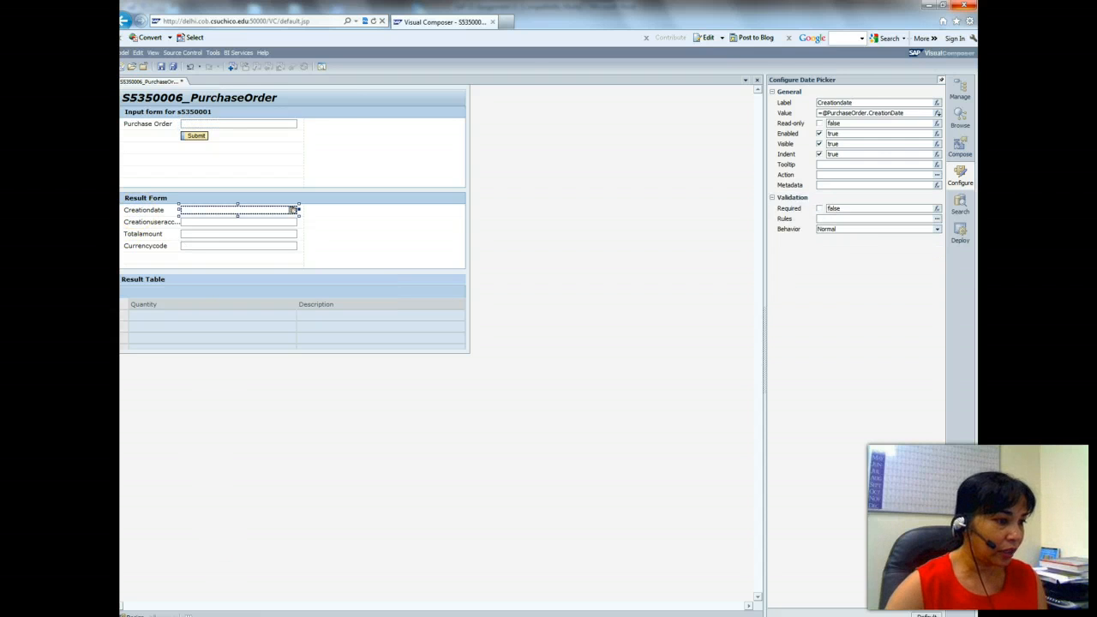
key("alt+Tab")
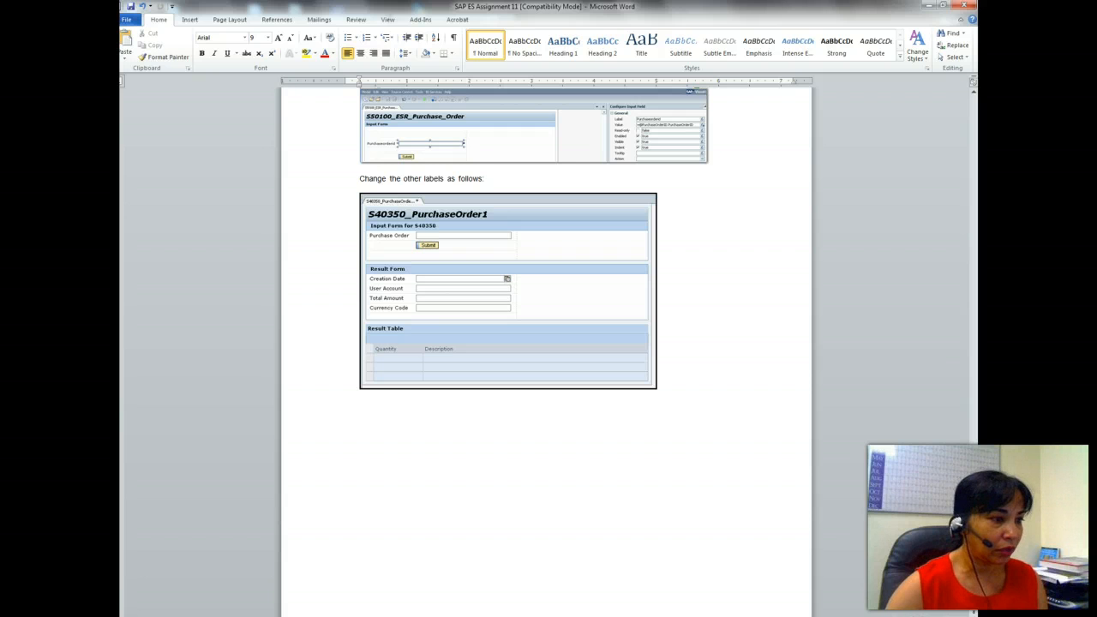
key("alt+Tab")
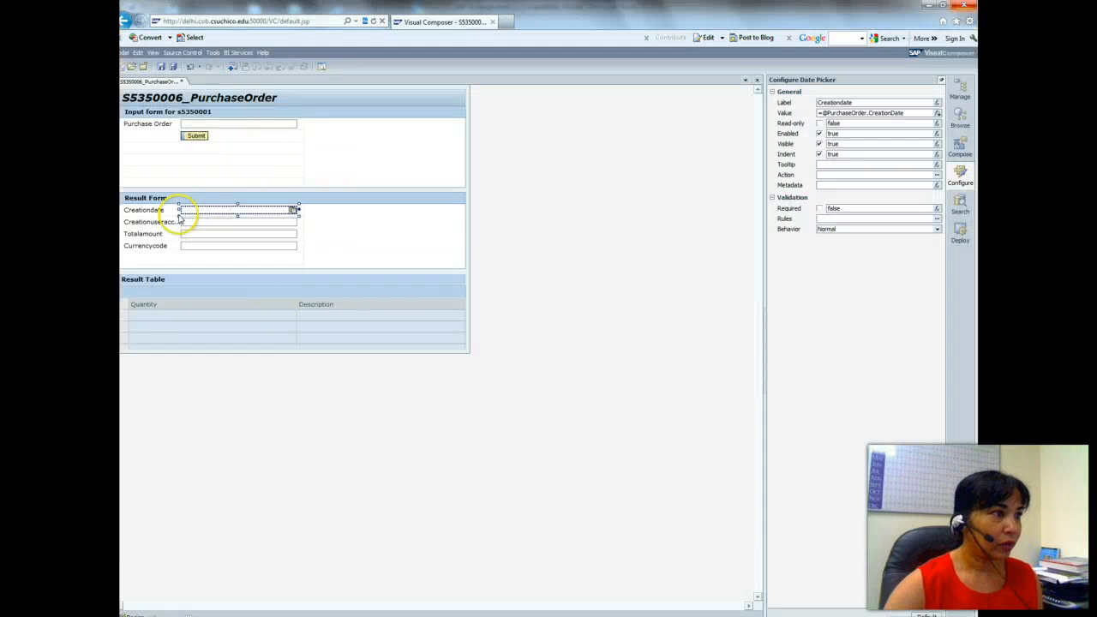
type("C")
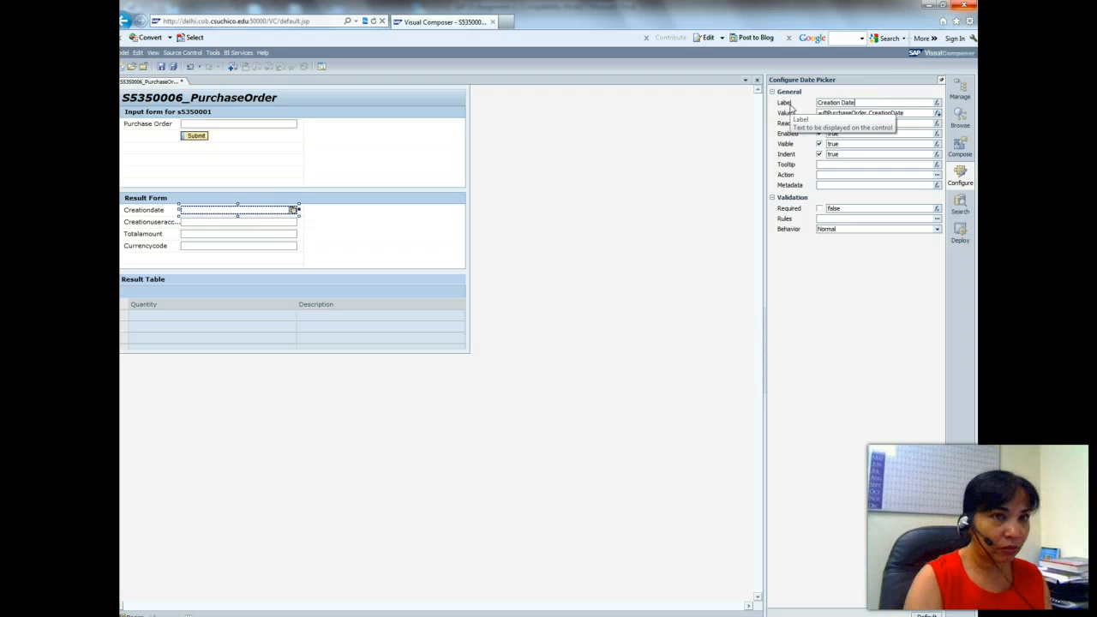
left_click(780, 120)
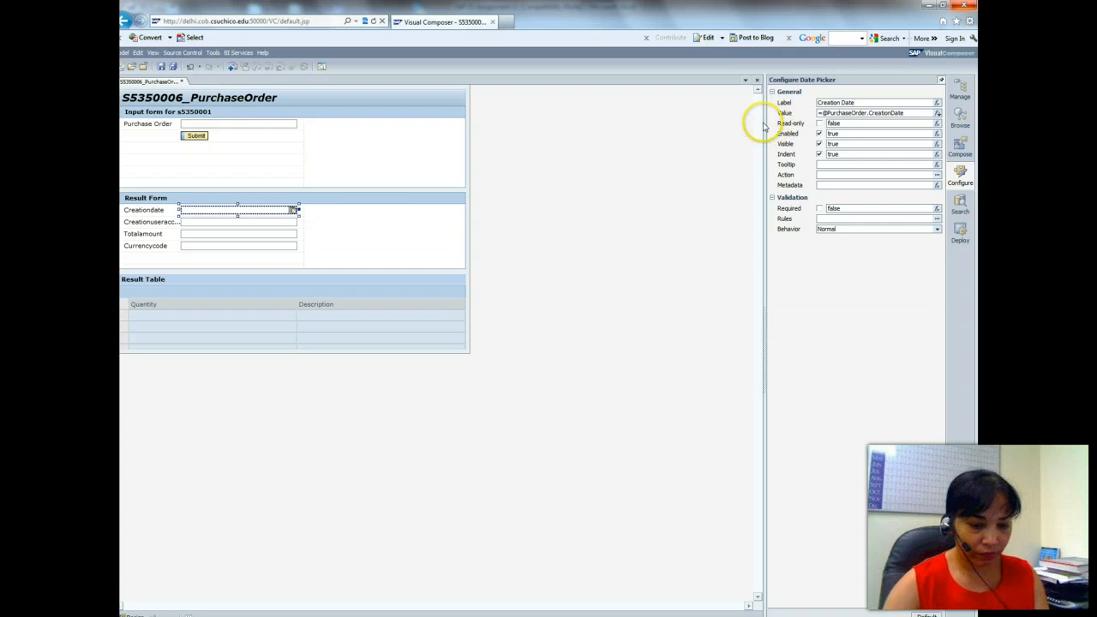
- Change the label of the result form's creation user account field to "User Account"
left_click(152, 222)
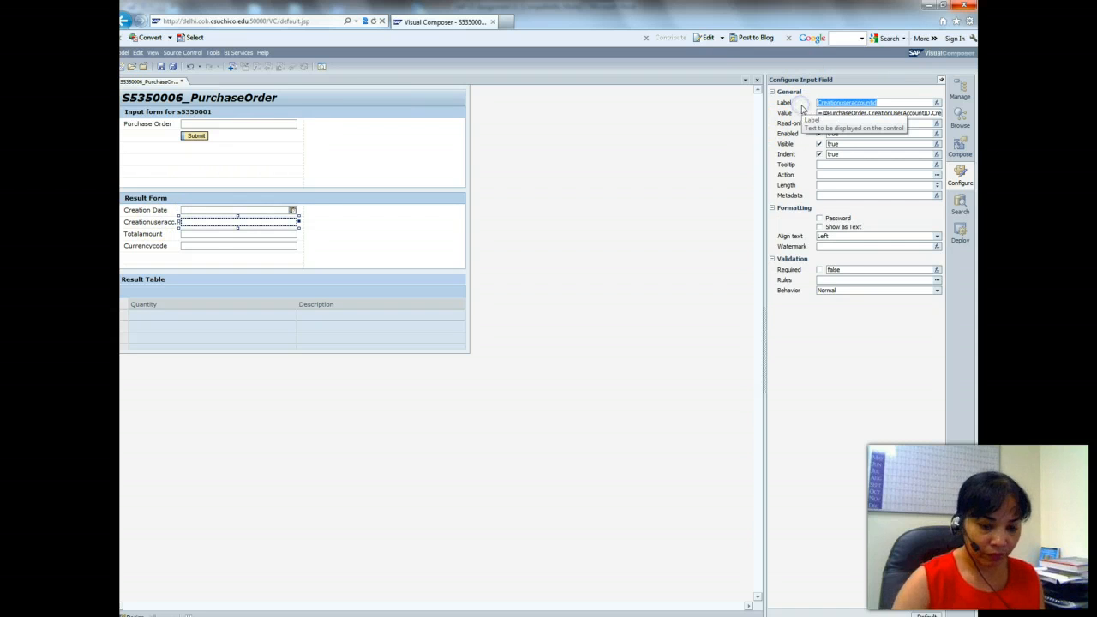
type("User Acc")
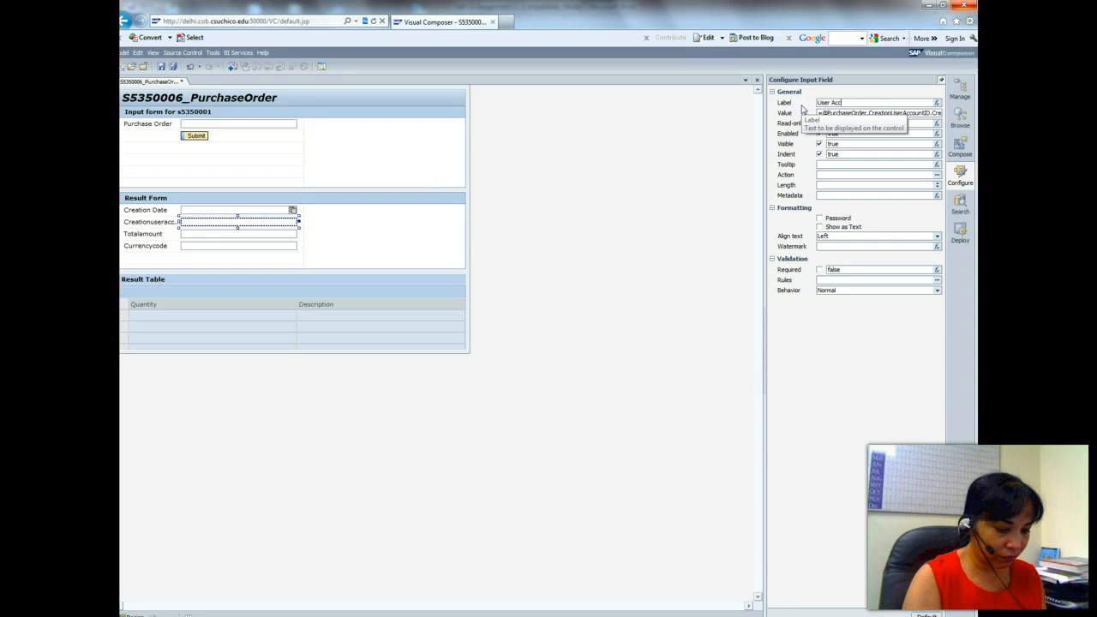
type("ount")
key("Return")
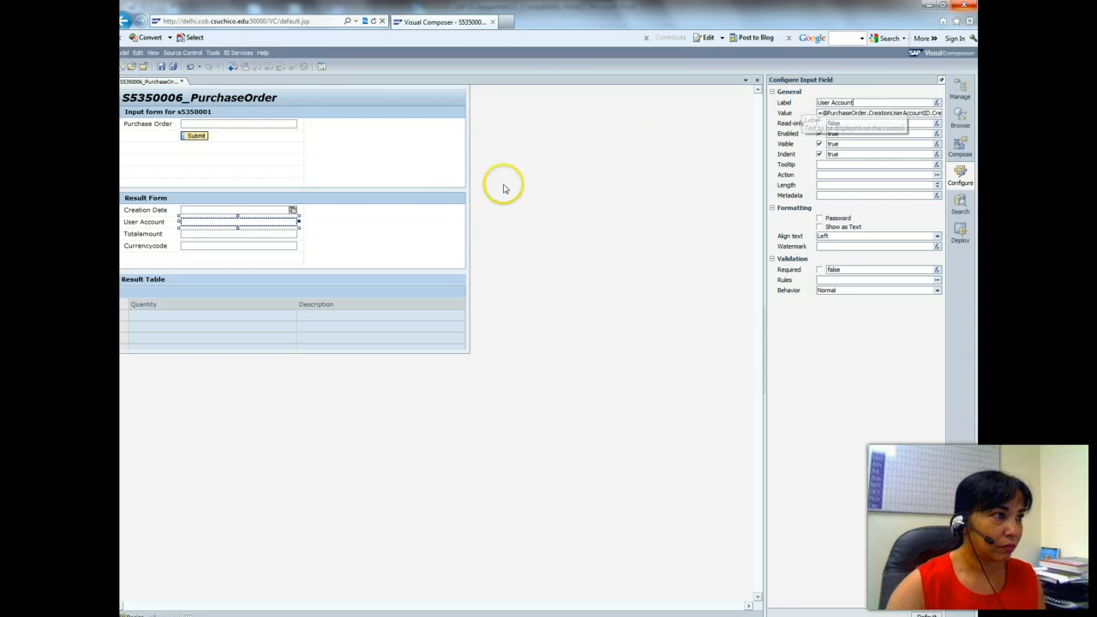
- Change the label of the result form's Totalamount field to "Total Amount"
left_click(144, 234)
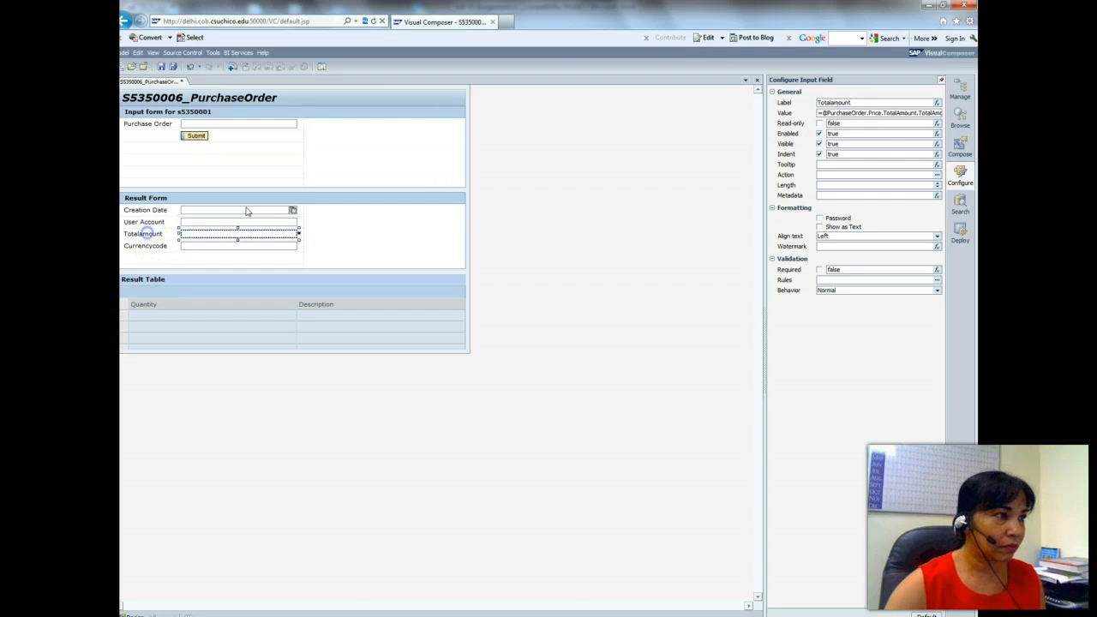
left_click(833, 103)
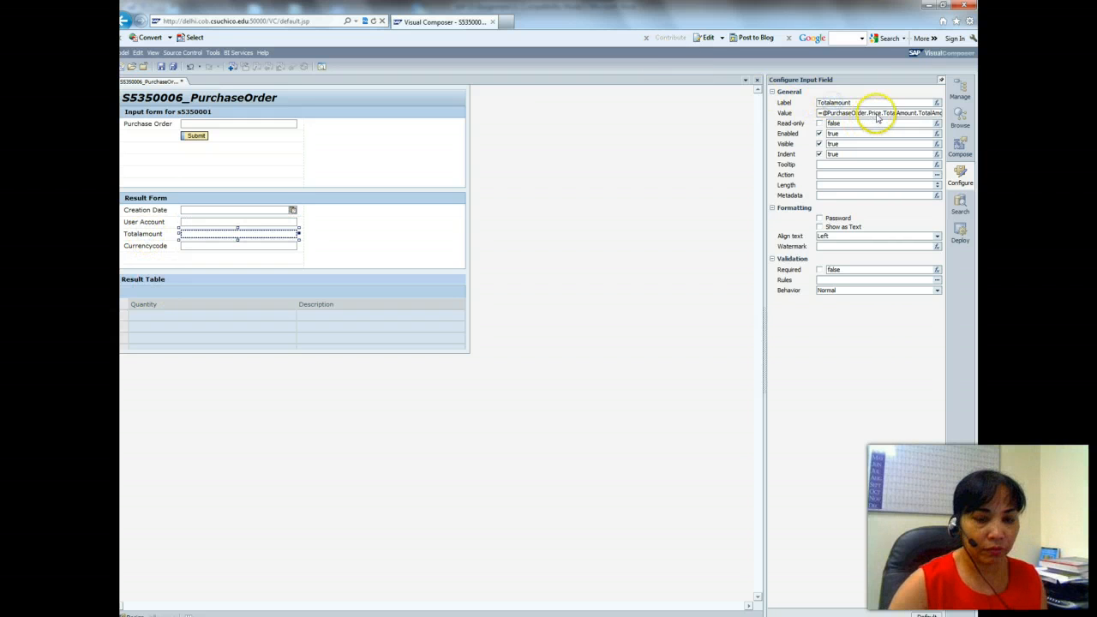
key("BackSpace")
type("A")
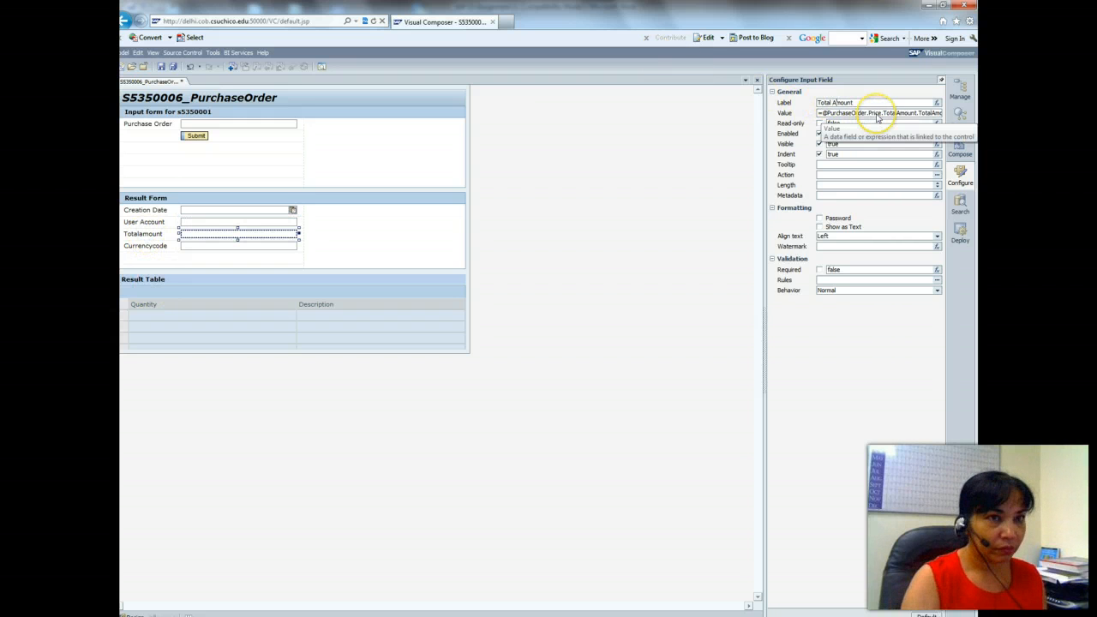
key("Return")
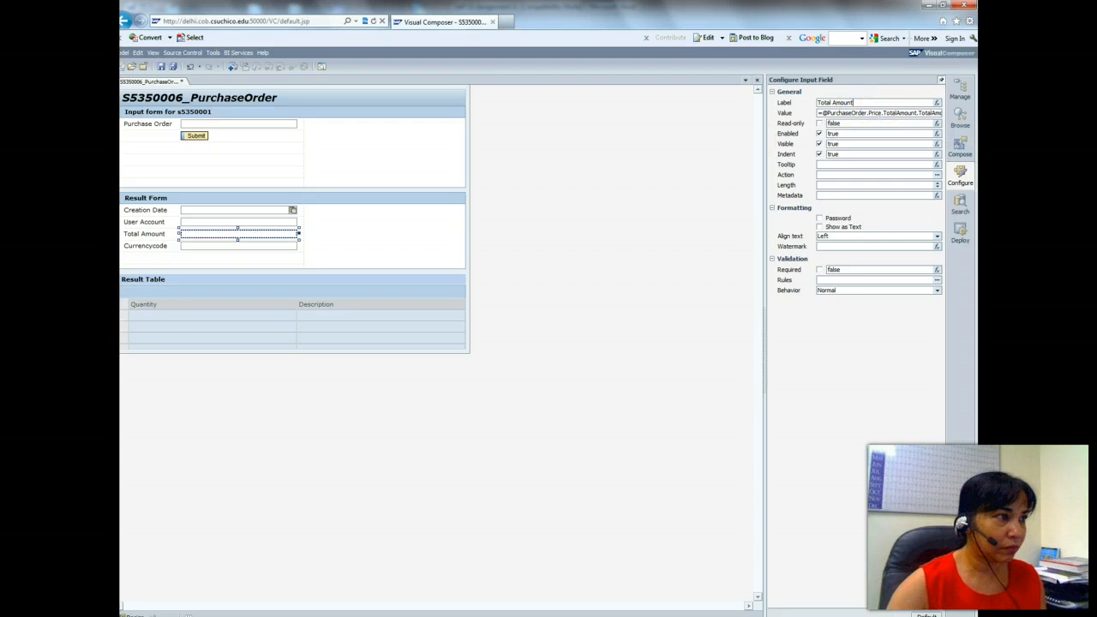
- Change the label of the Currencycode field to "Currency Code" and check the Word instructions on running the composite application
left_click(141, 246)
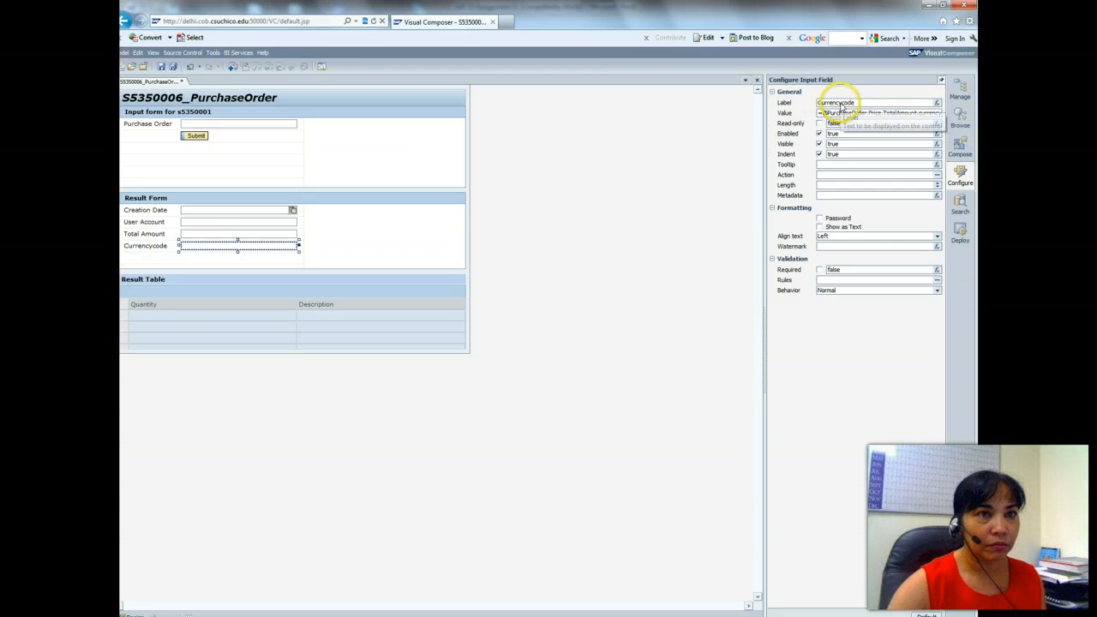
left_click(847, 103)
key("BackSpace")
type("C")
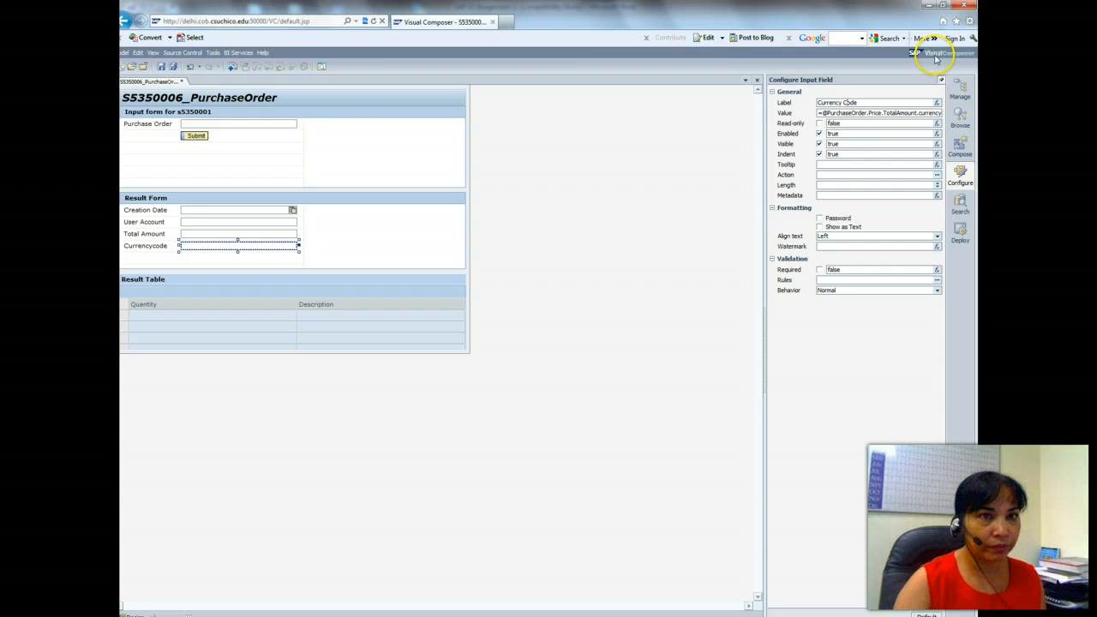
key("alt+Tab")
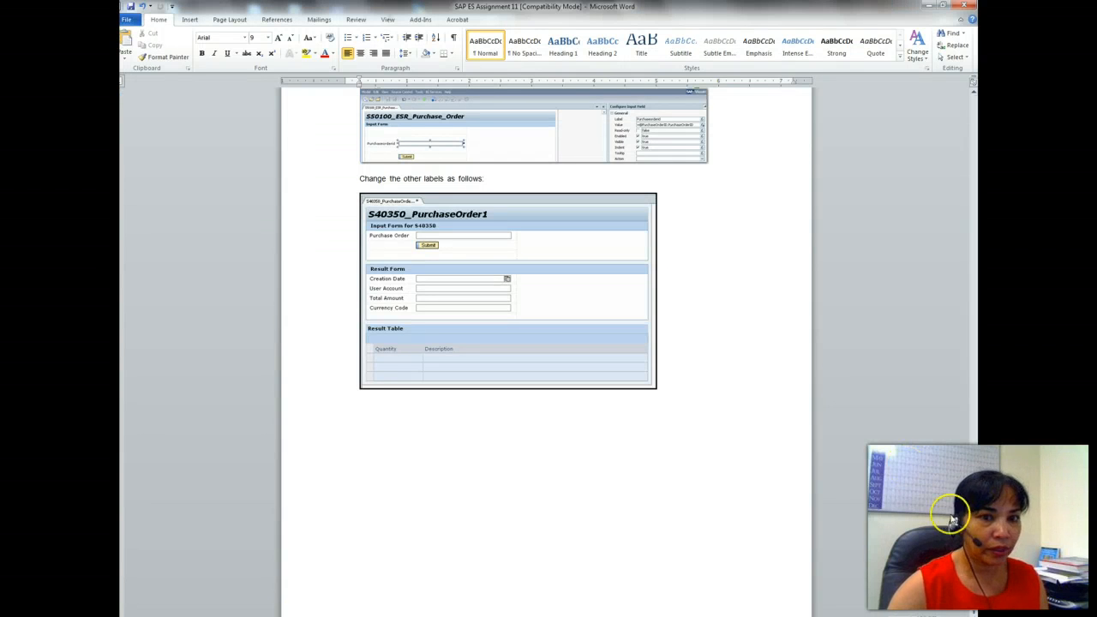
scroll(974, 501, "down", 2)
scroll(974, 500, "down", 20)
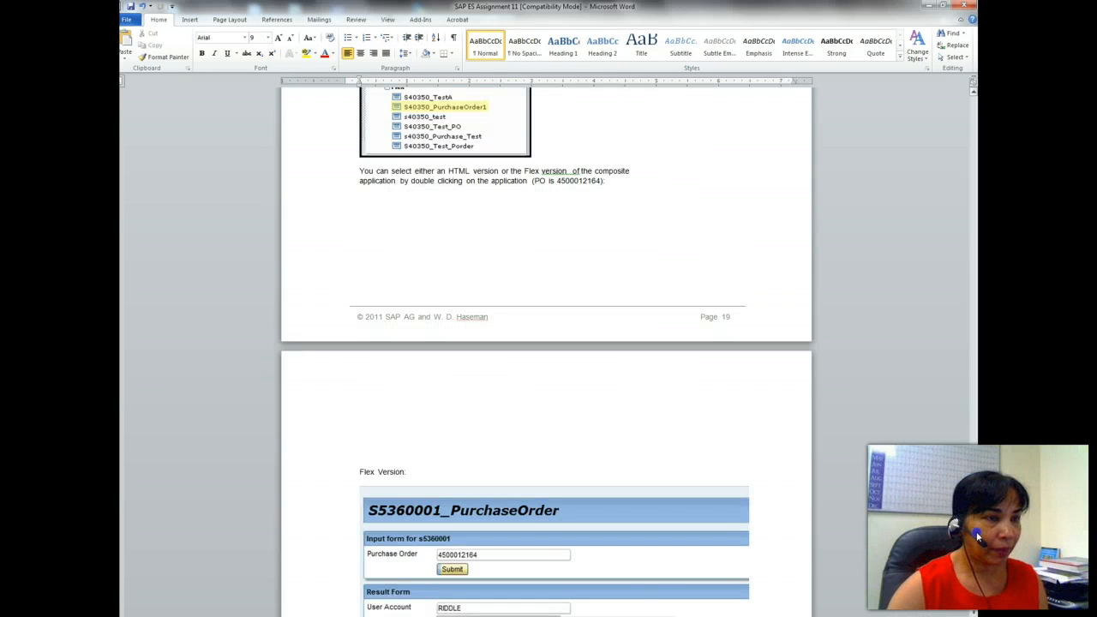
scroll(977, 532, "down", 2)
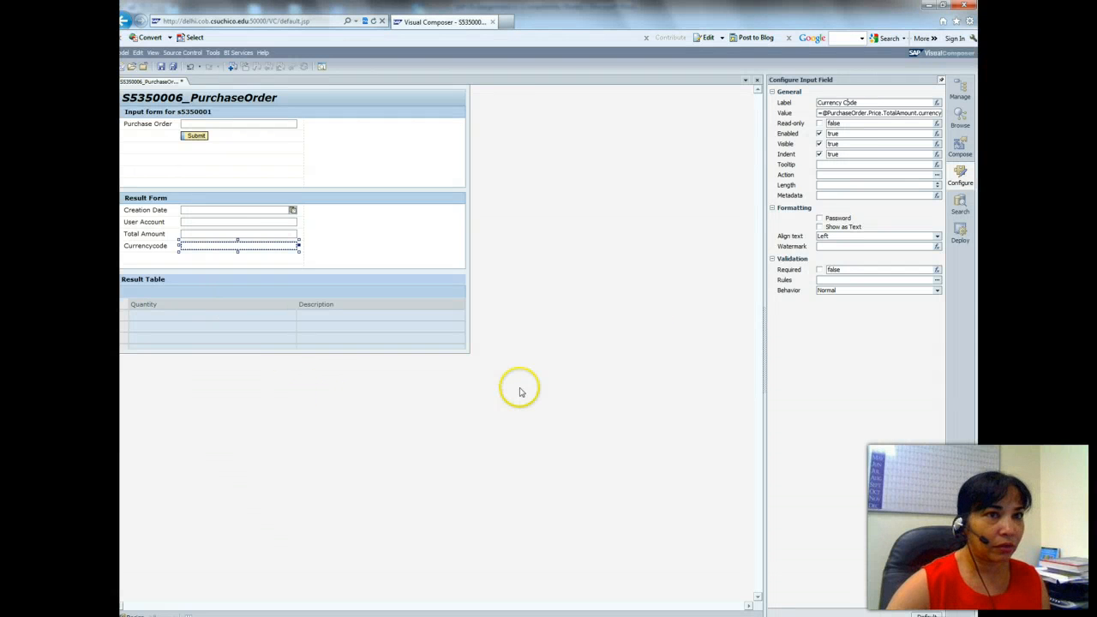
key("Return")
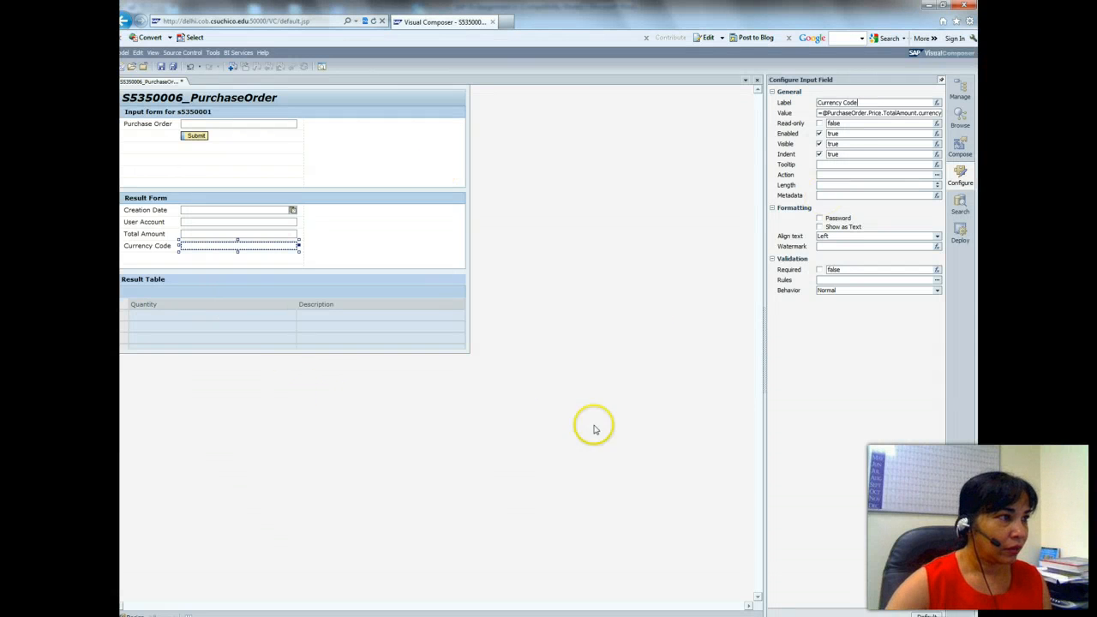
- Deploy the development component, agreeing to save the modified model, and open the Flex version of S5350006_PurchaseOrder
left_click(960, 229)
left_click(832, 133)
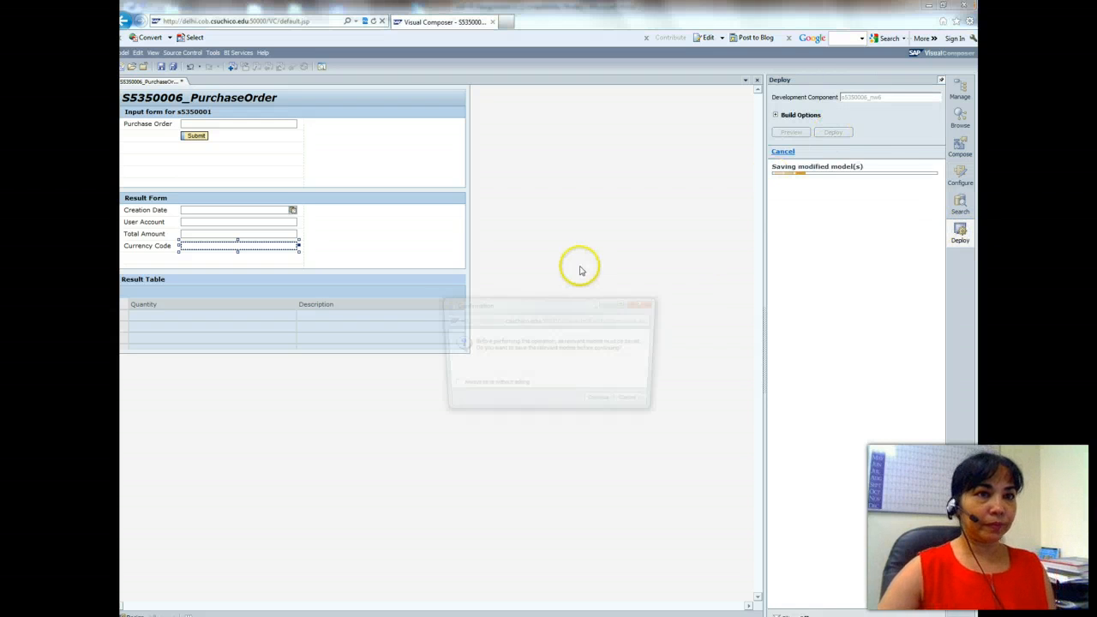
left_click(606, 403)
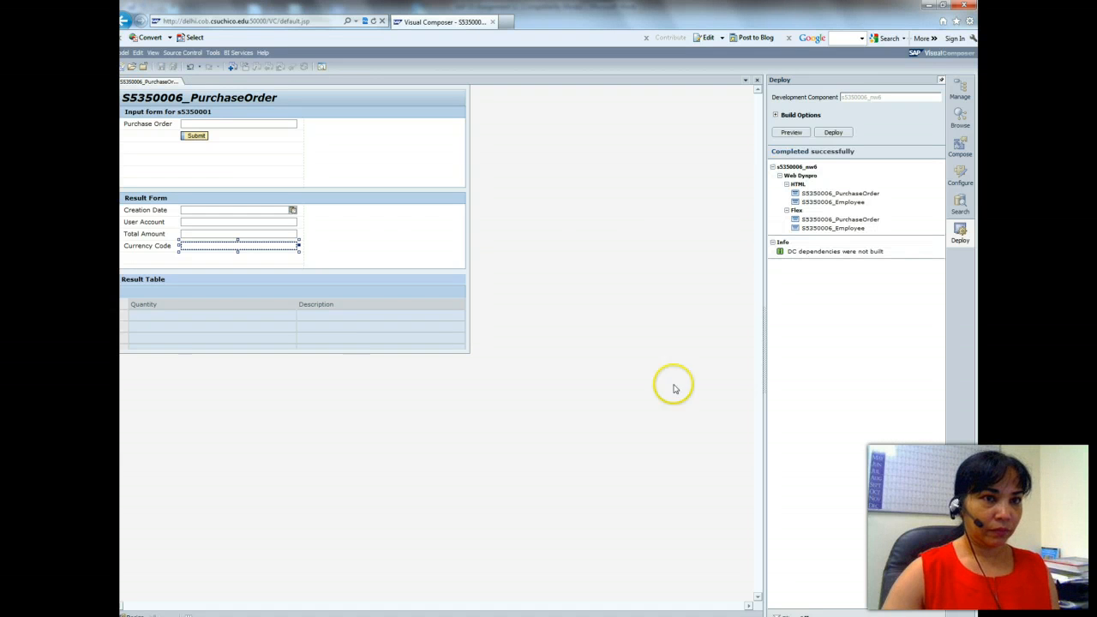
double_click(844, 220)
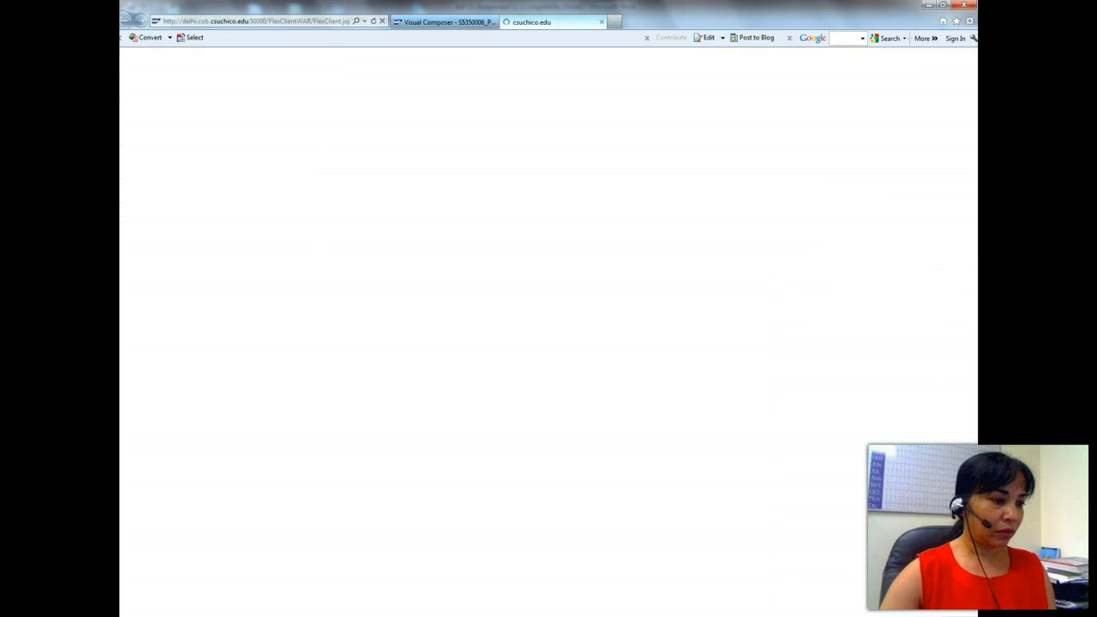
- Switch to Word and copy the sample purchase order number from the instructions on opening the deployed application
key("alt+Tab")
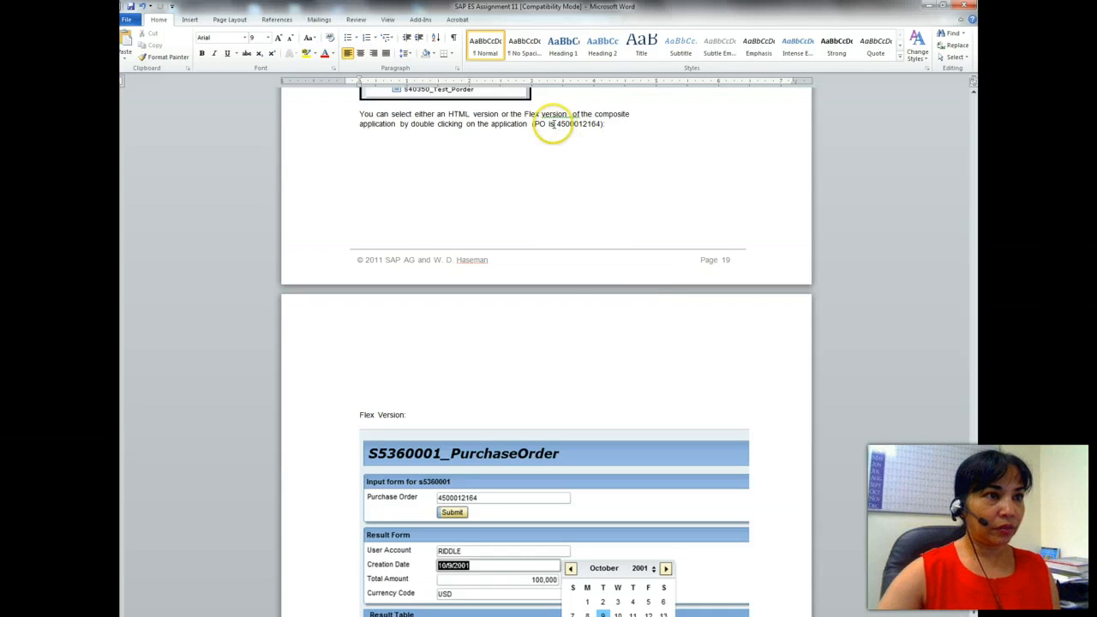
left_click_drag(561, 123, 597, 124)
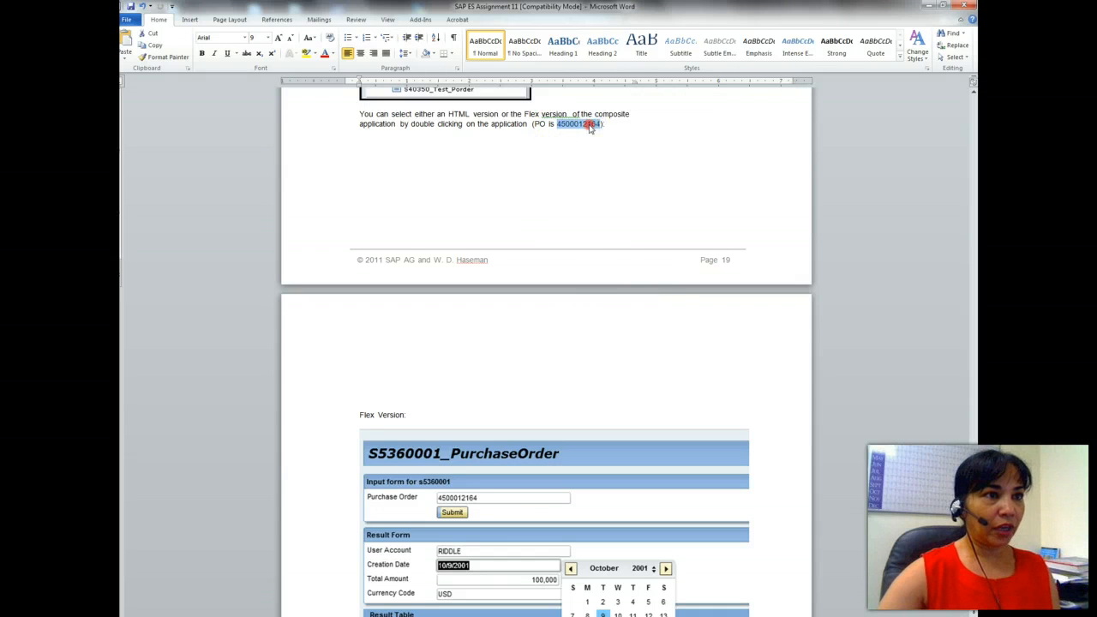
right_click(597, 124)
left_click(615, 144)
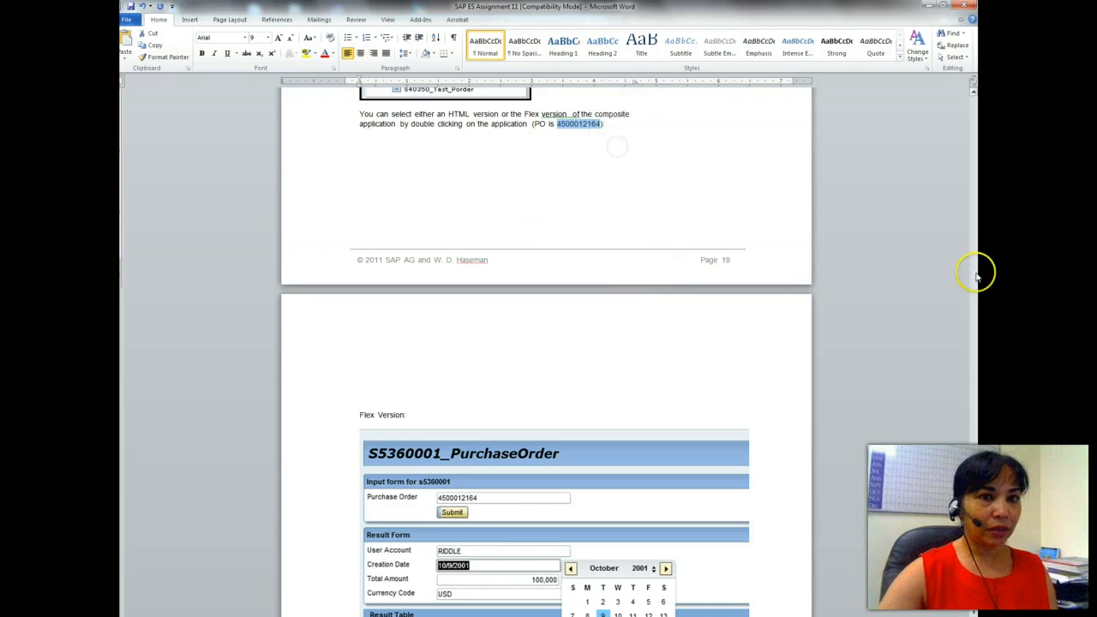
- Return from Word to the deployed Flex application, submit the copied purchase order number and inspect the Total Amount calculator
scroll(977, 538, "down", 3)
scroll(976, 538, "down", 20)
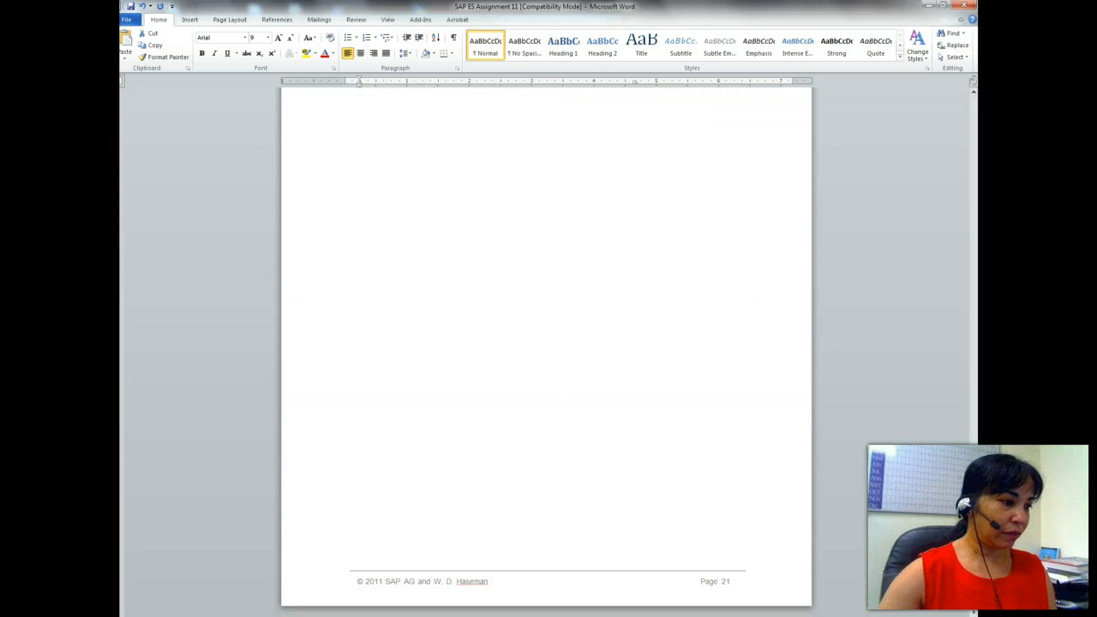
left_click(277, 588)
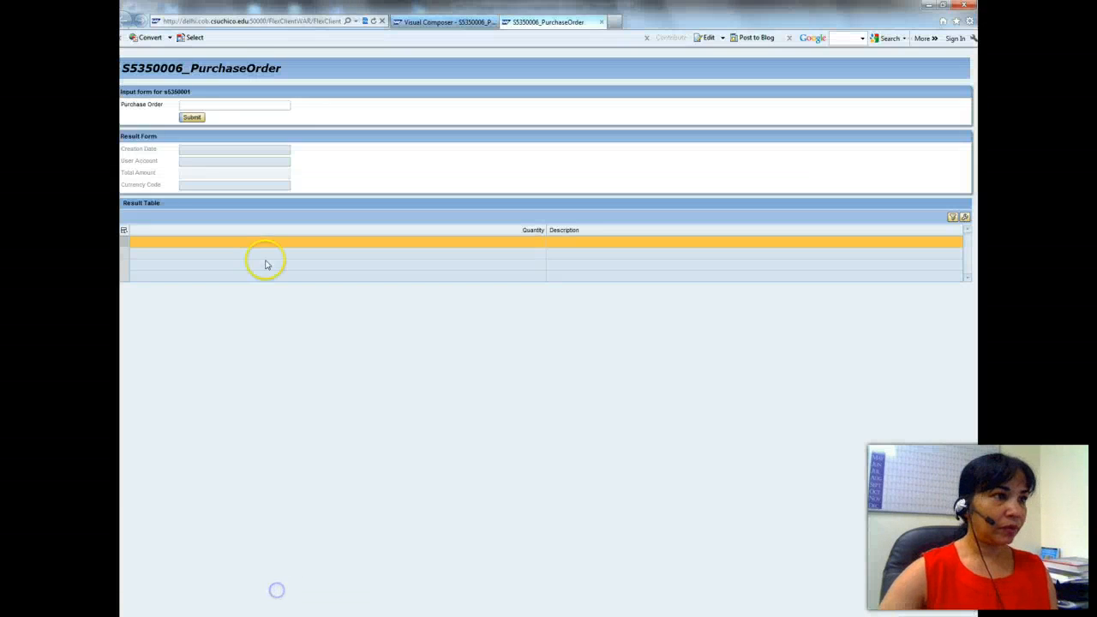
left_click(208, 105)
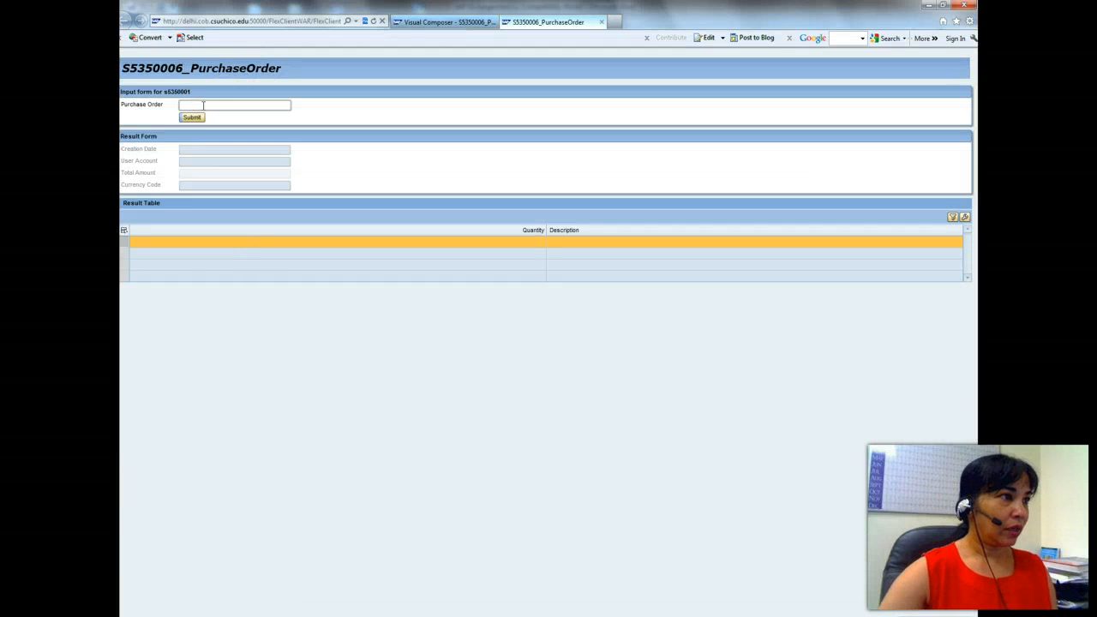
key("ctrl+v")
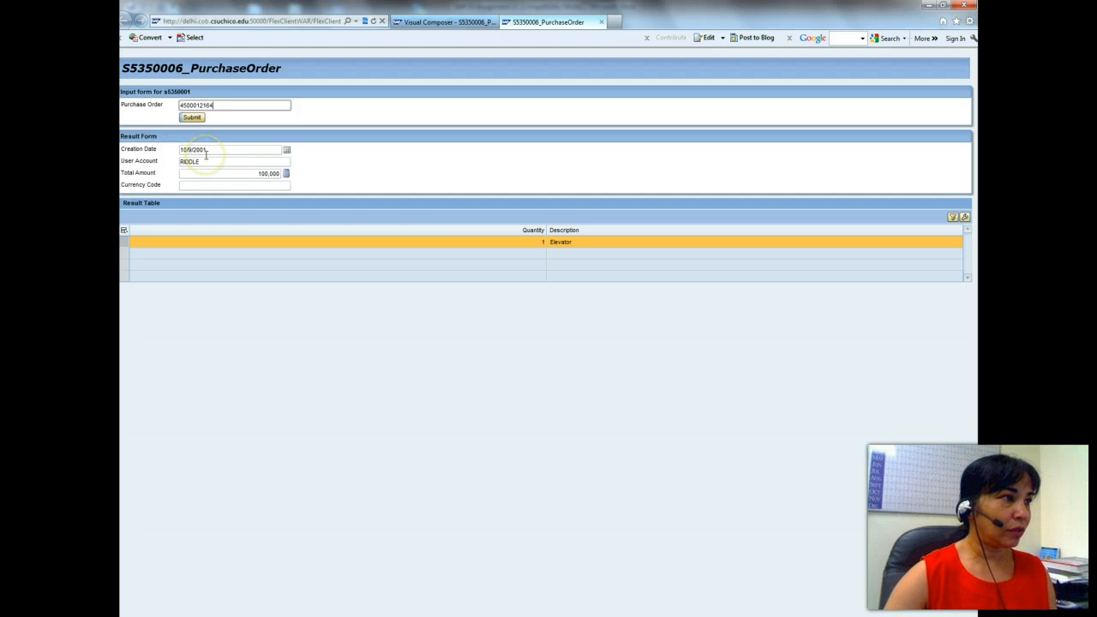
left_click(287, 174)
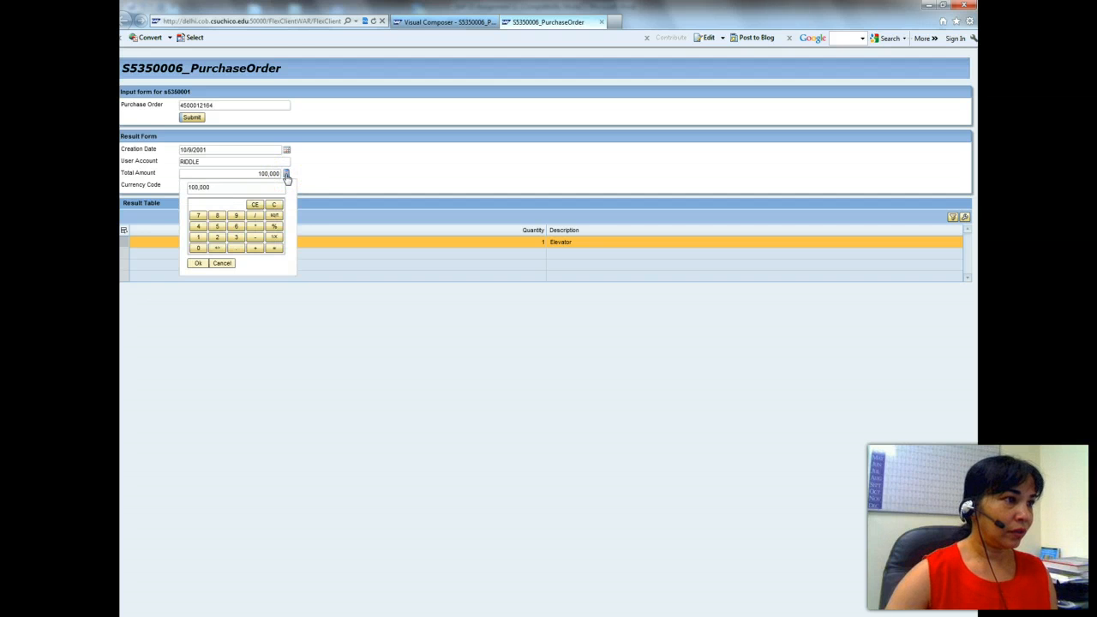
left_click(599, 368)
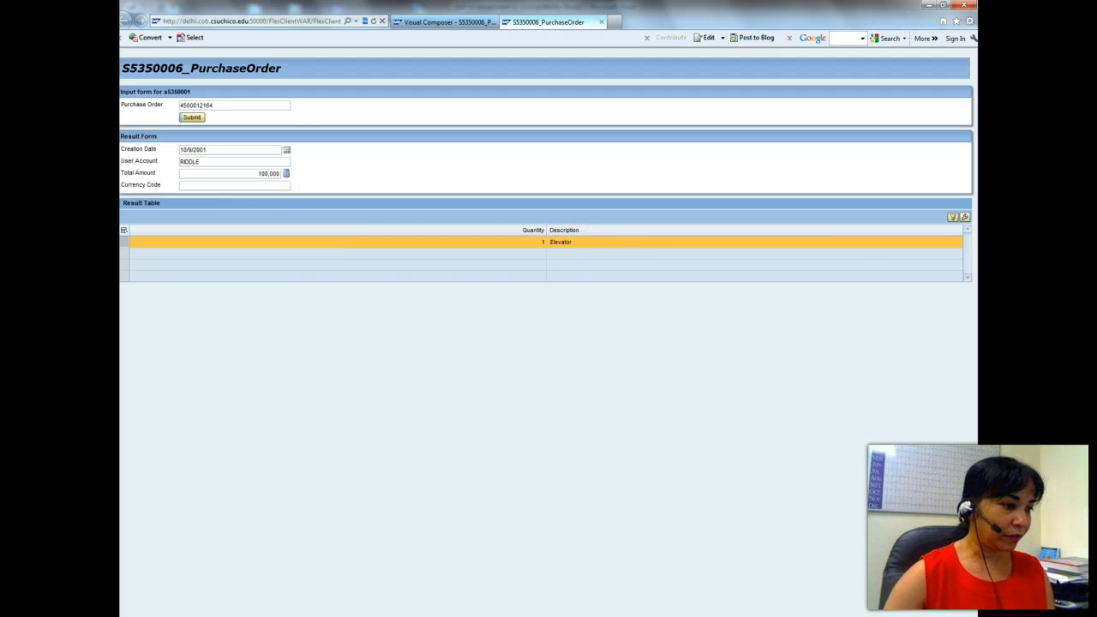
- Check the PurchaseOrder application window, switch to the Visual Composer model and open the Result Form's data definition
left_click(338, 612)
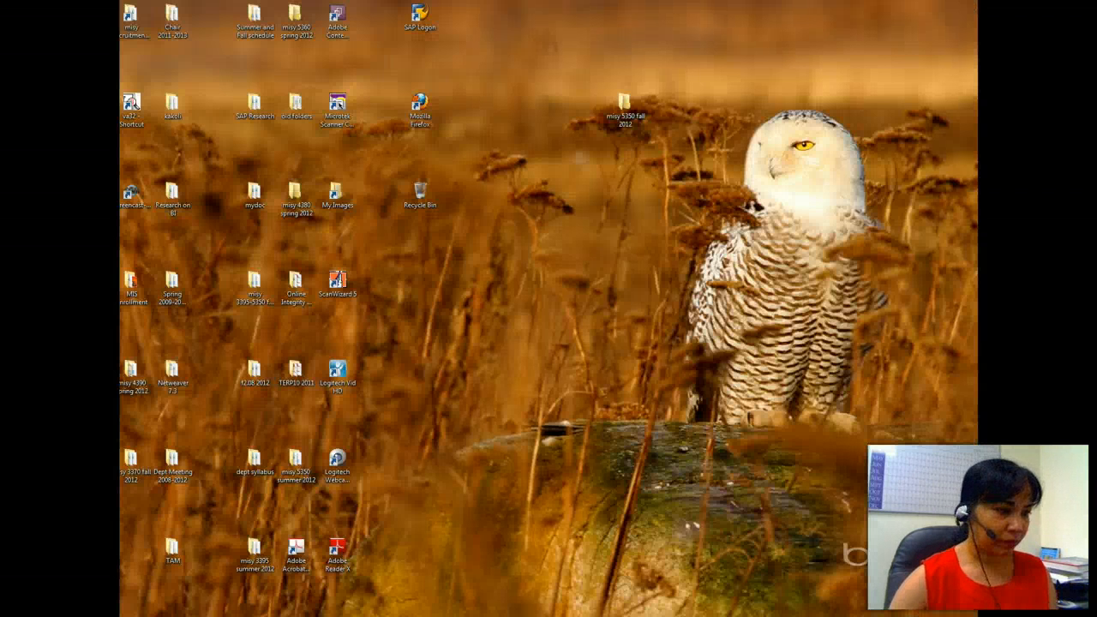
mouse_move(191, 590)
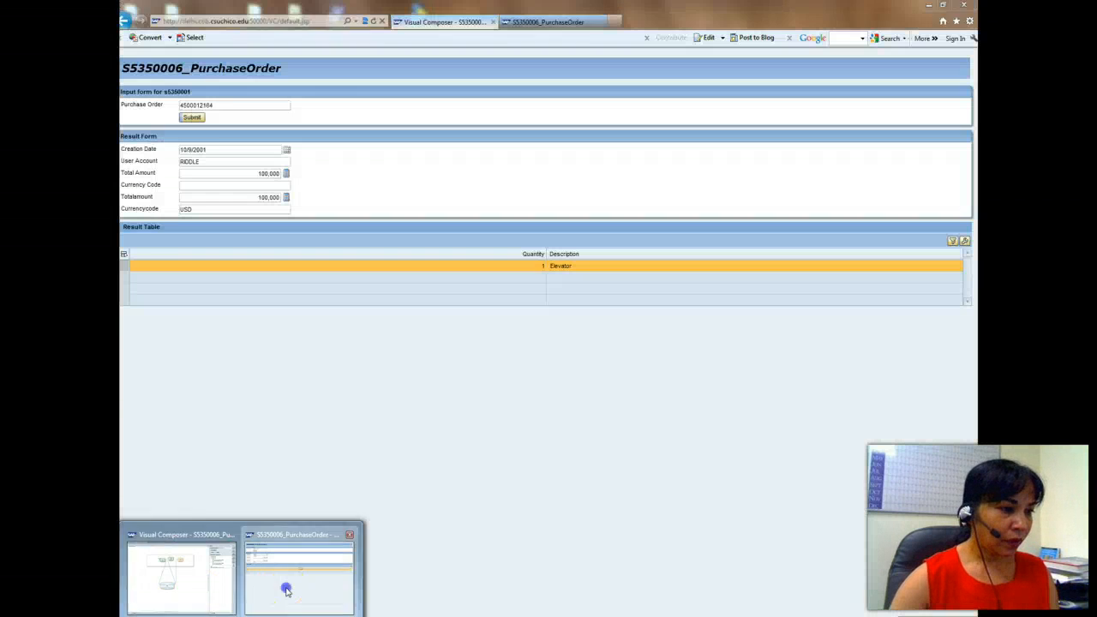
left_click(287, 590)
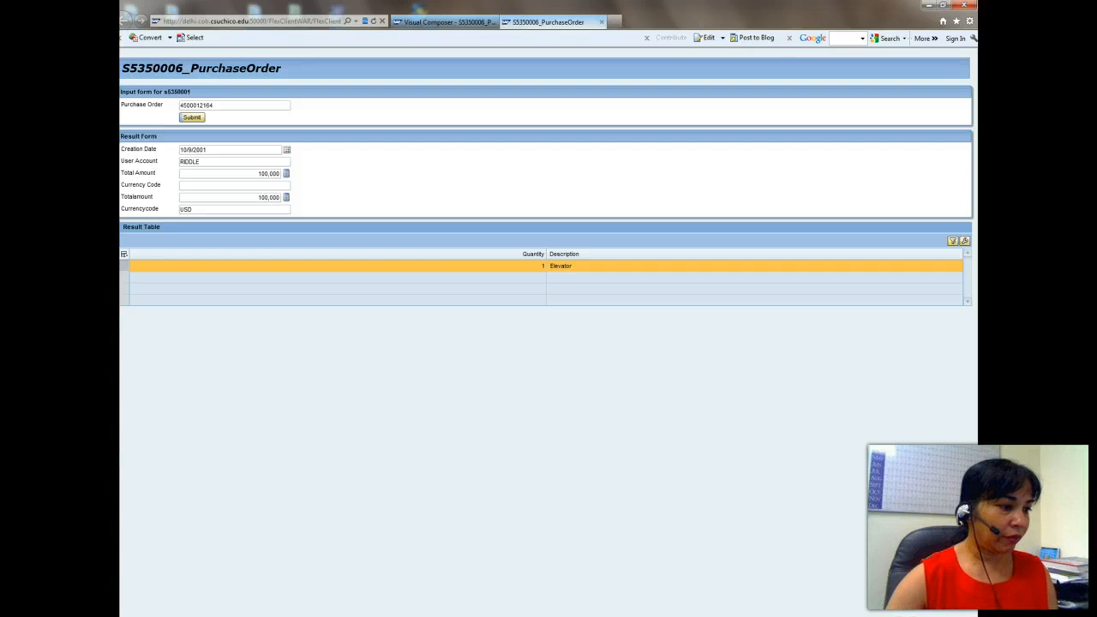
left_click(191, 593)
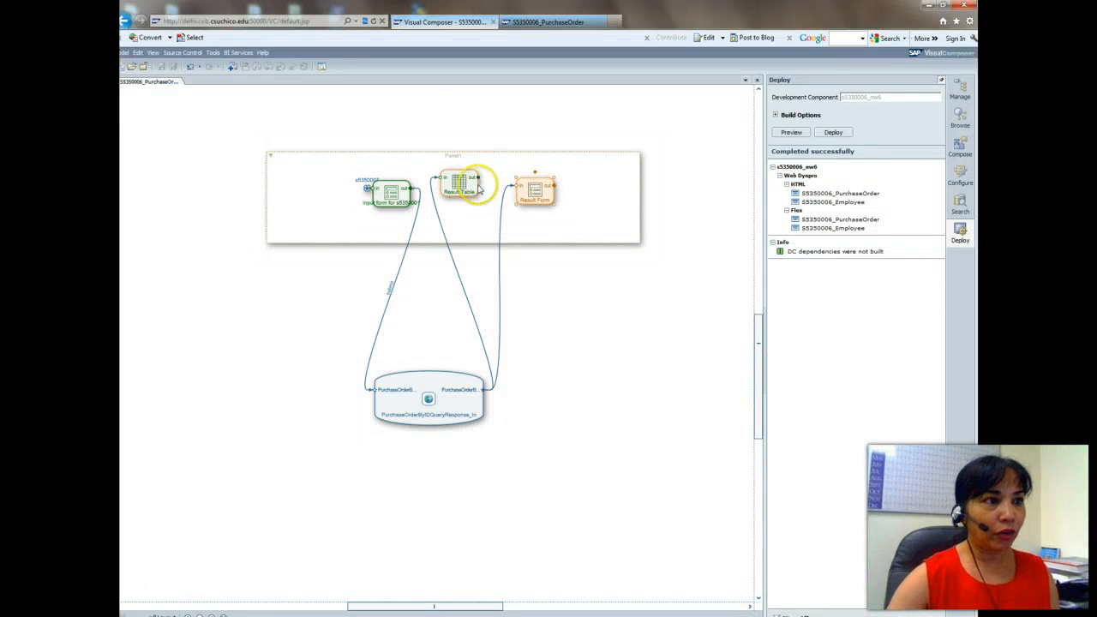
right_click(553, 179)
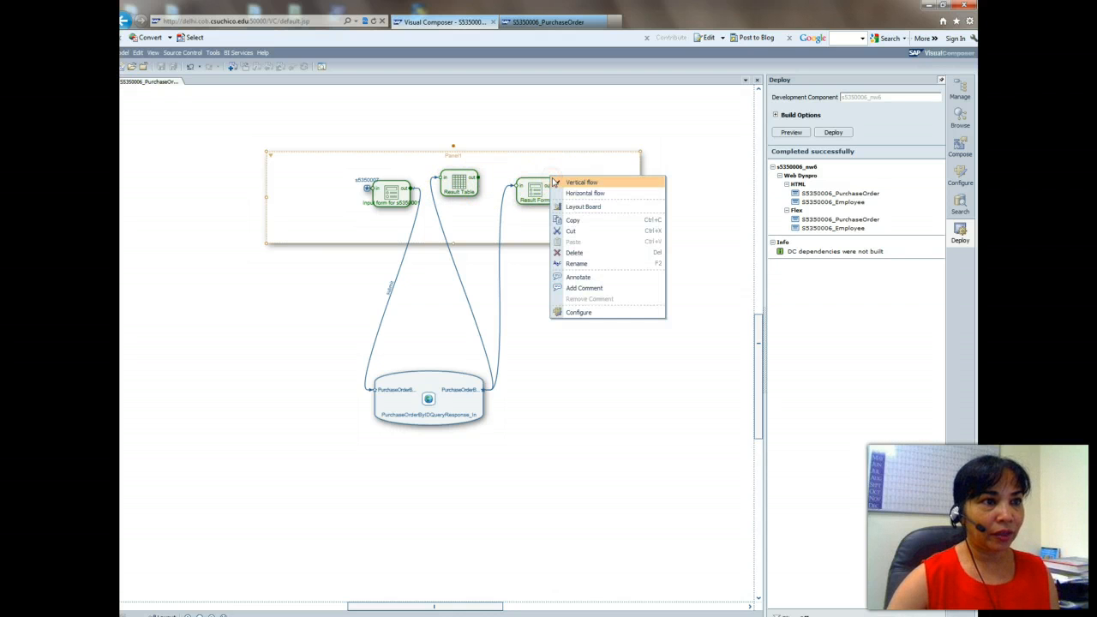
left_click(608, 349)
right_click(541, 183)
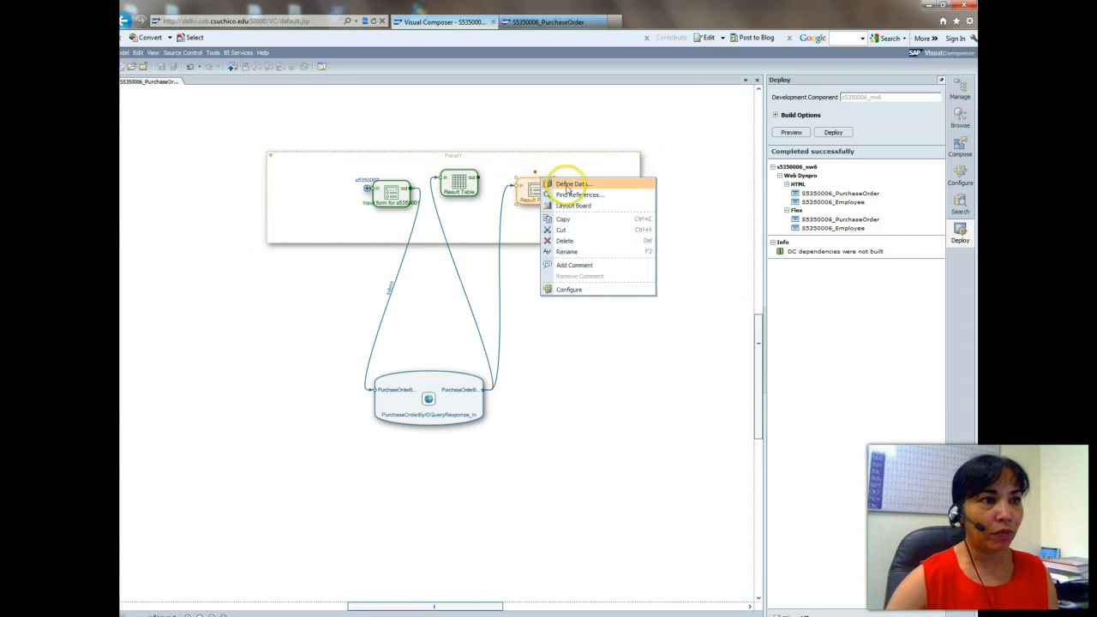
left_click(565, 183)
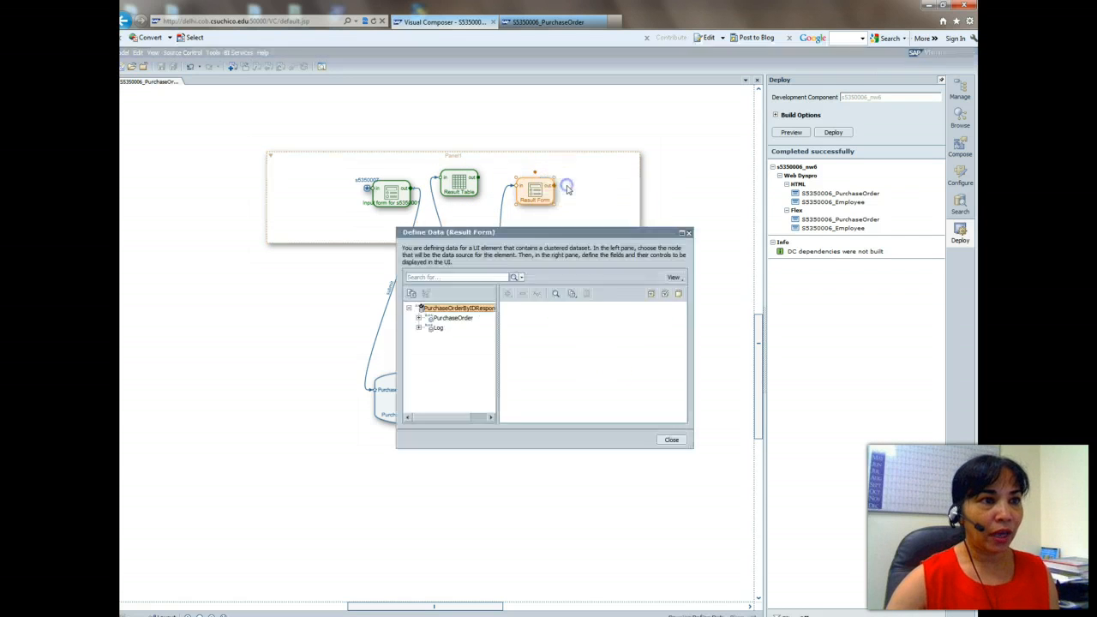
- Inspect the fields selected for TotalAmount under the PurchaseOrder's Price node, and close the data definition
left_click(418, 317)
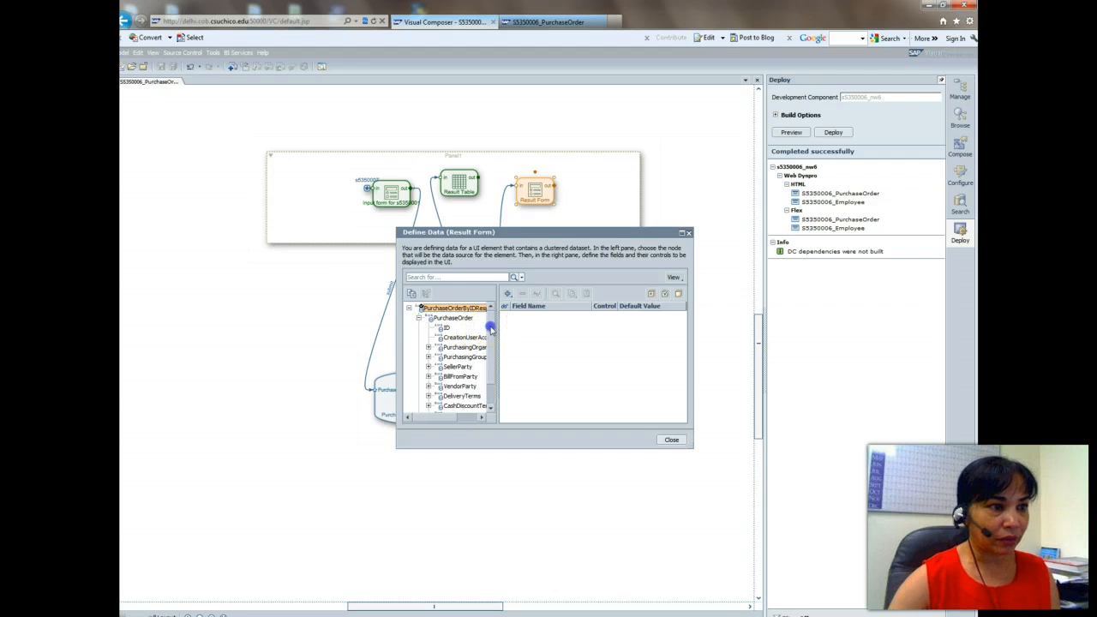
left_click_drag(490, 334, 493, 362)
left_click(429, 398)
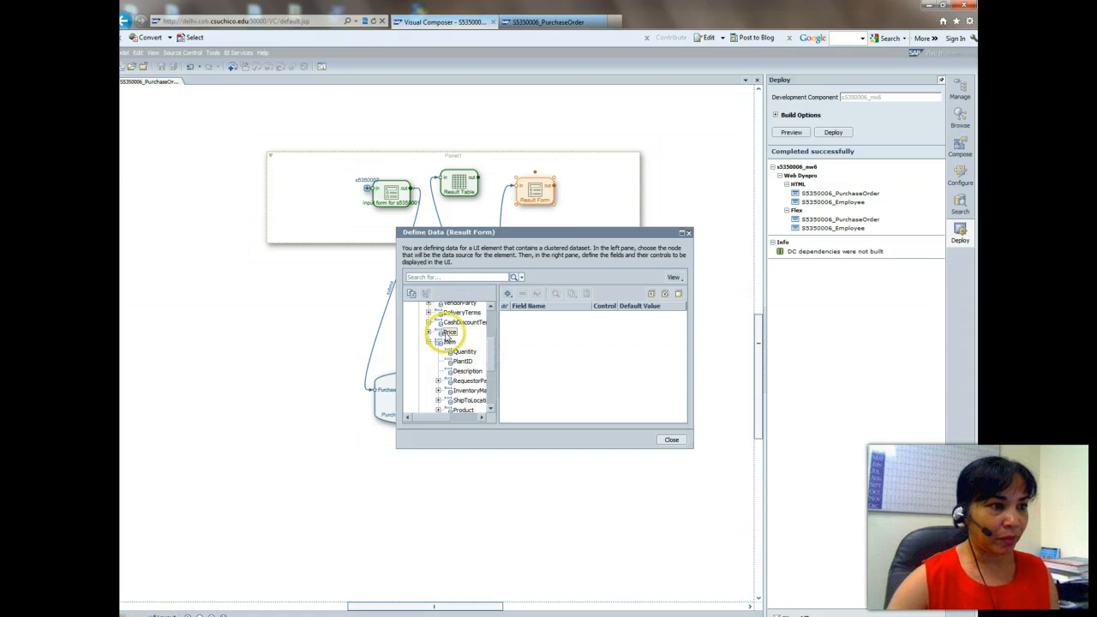
left_click(429, 332)
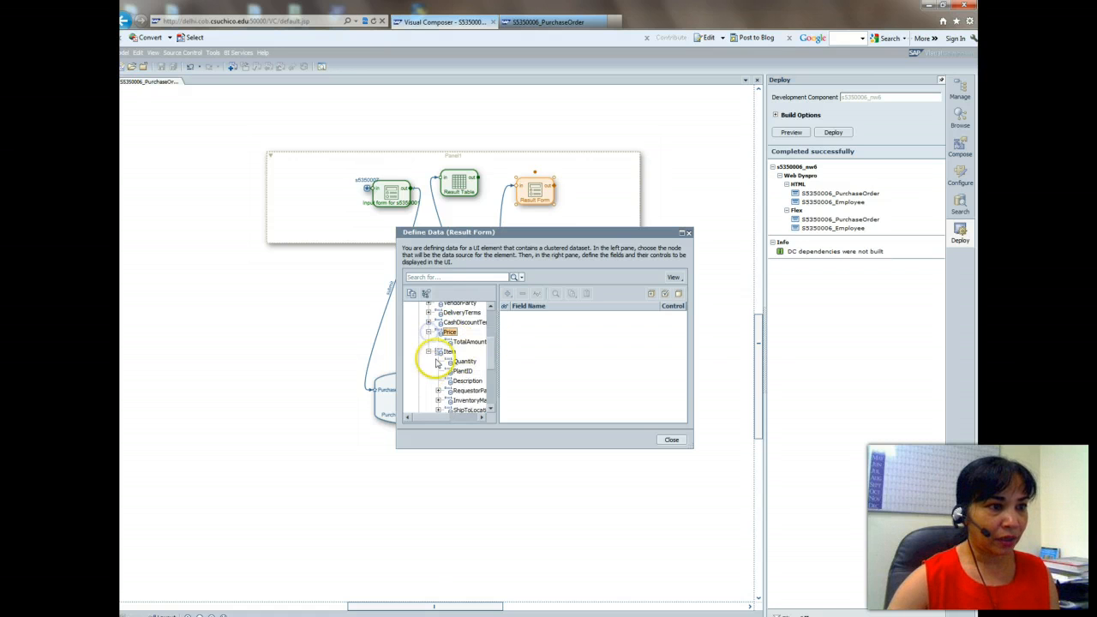
left_click(471, 342)
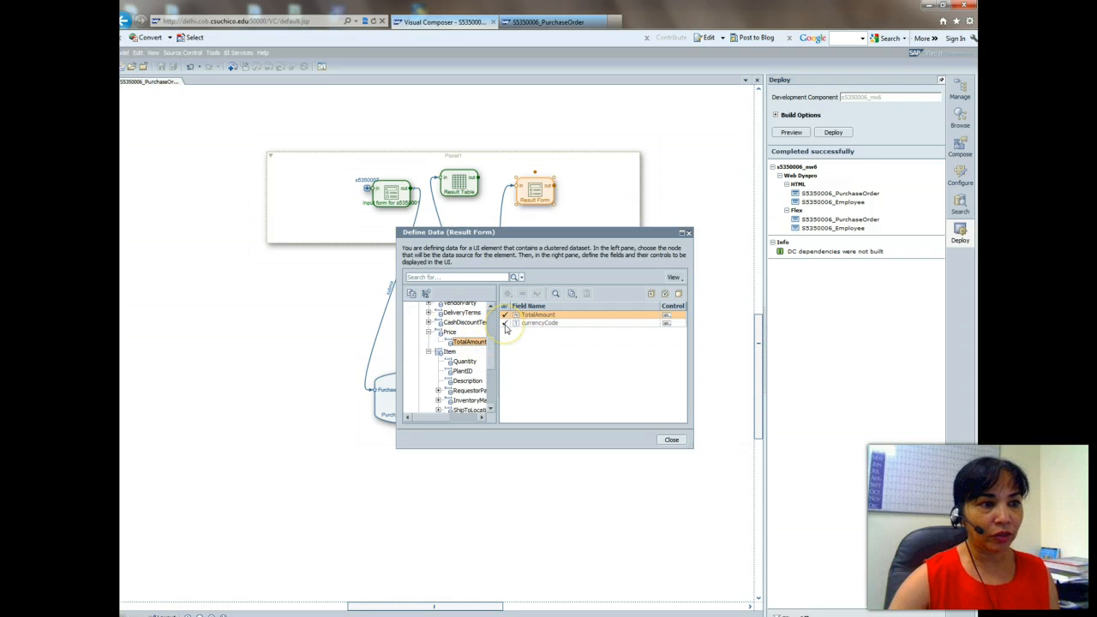
left_click(672, 439)
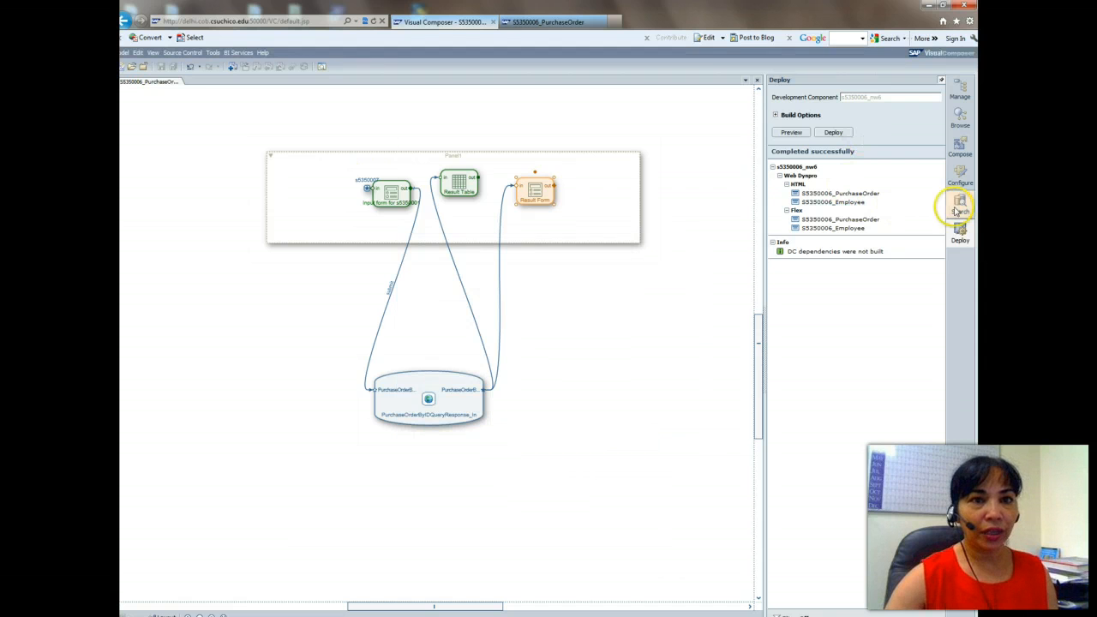
- Redeploy the development component and test the Flex version of S5350006_PurchaseOrder with the copied purchase order number
left_click(833, 132)
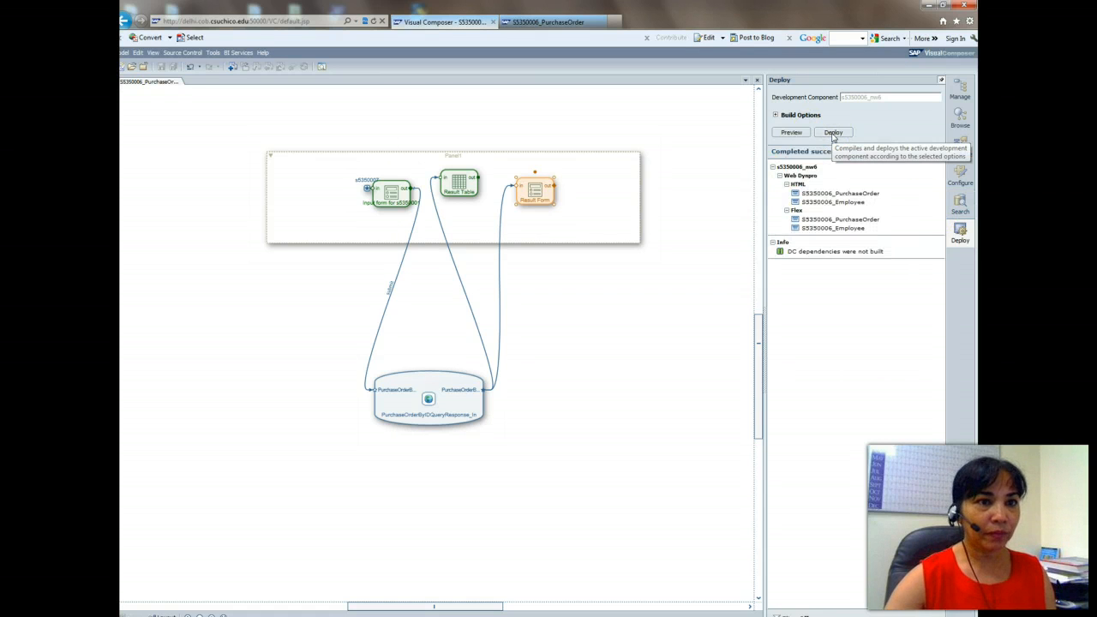
left_click(837, 220)
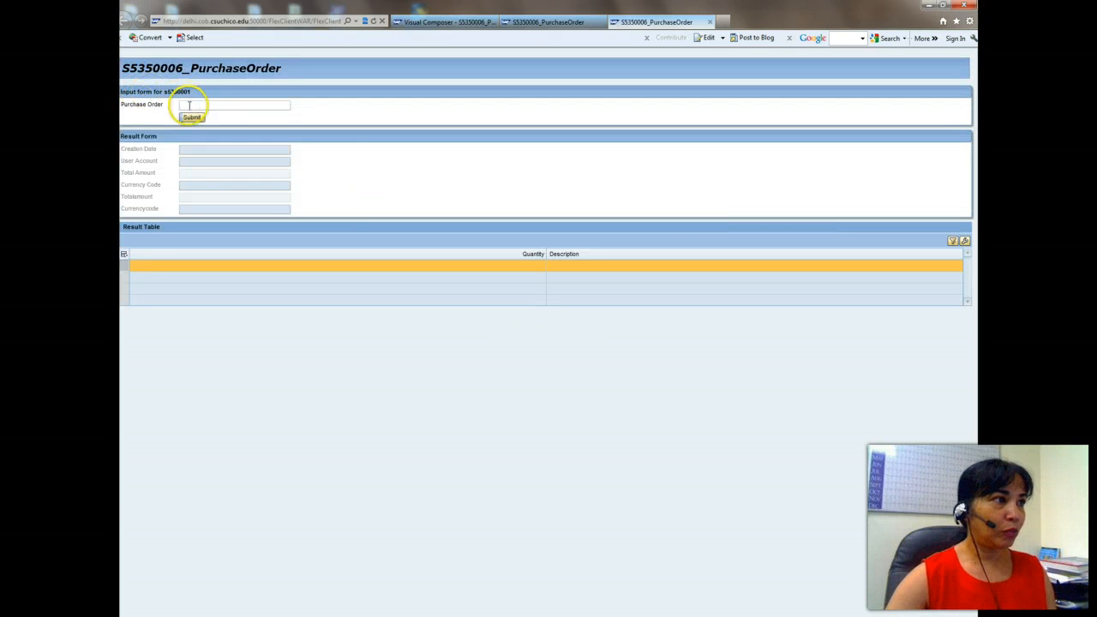
right_click(189, 105)
left_click(215, 167)
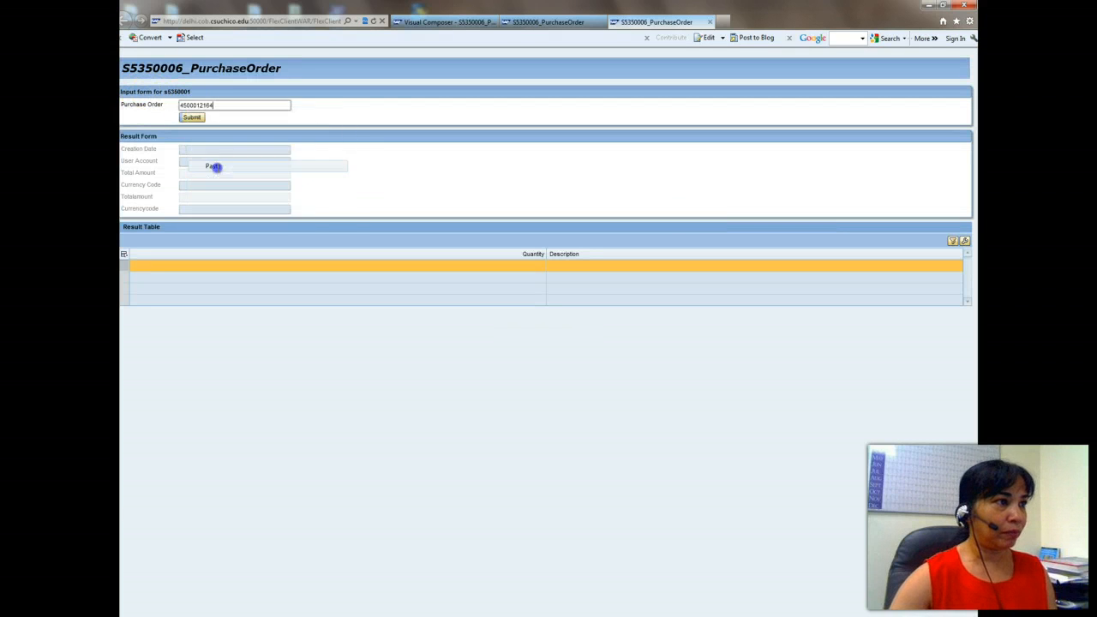
left_click(192, 116)
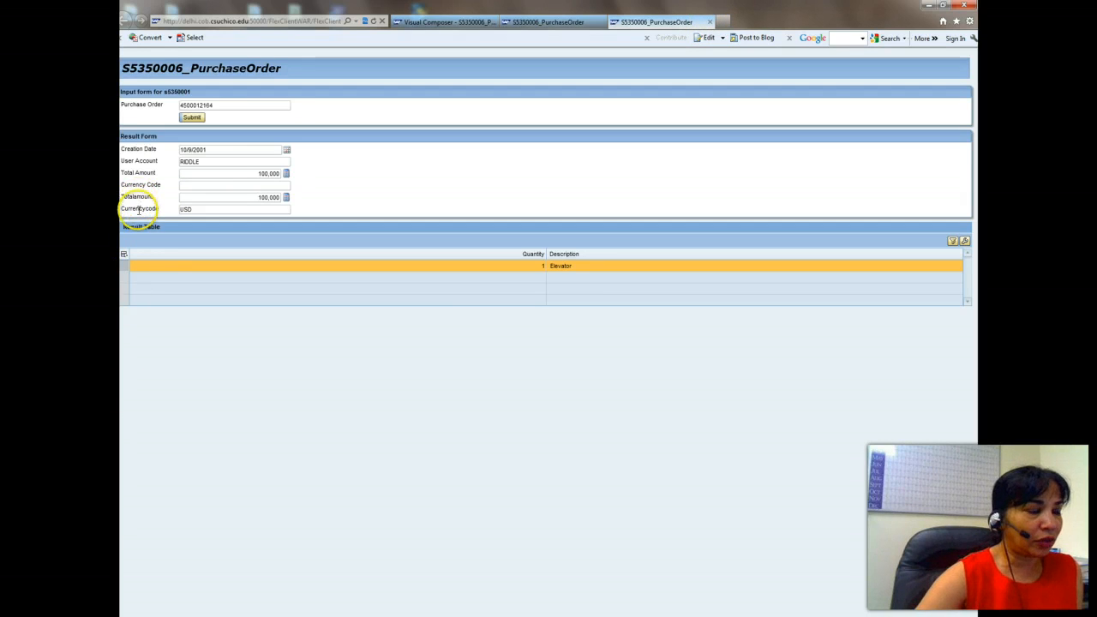
left_click(308, 615)
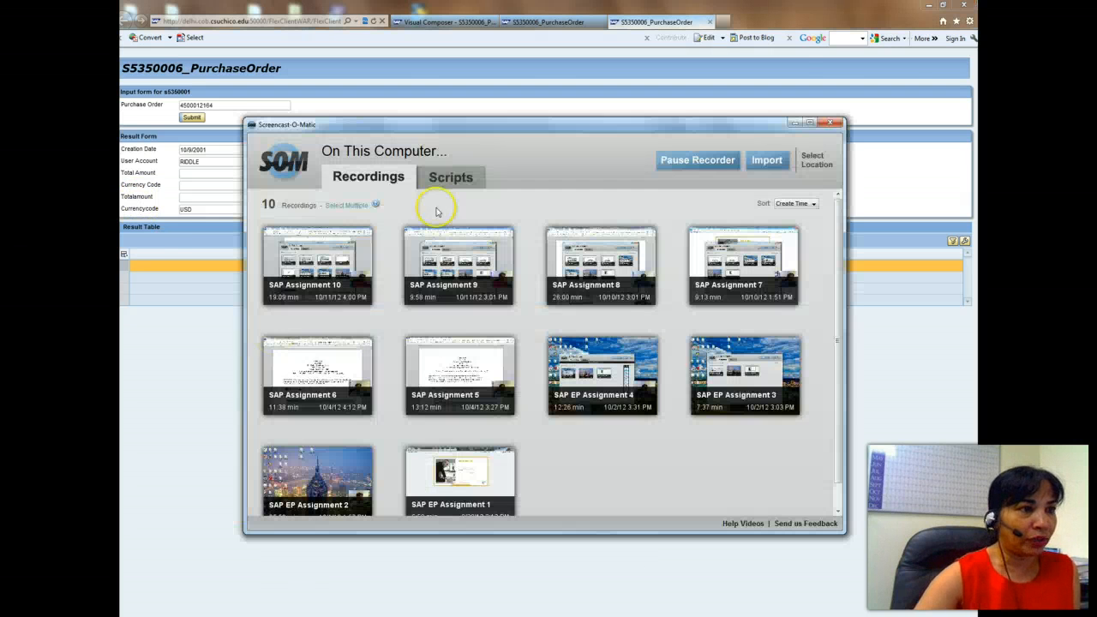
left_click(699, 161)
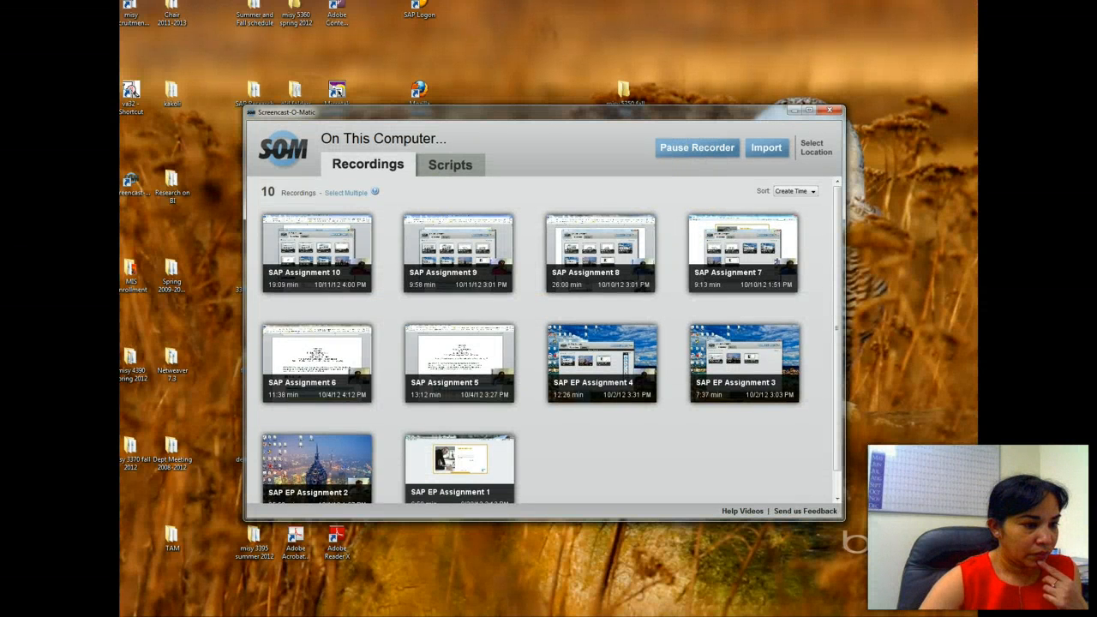
left_click(794, 110)
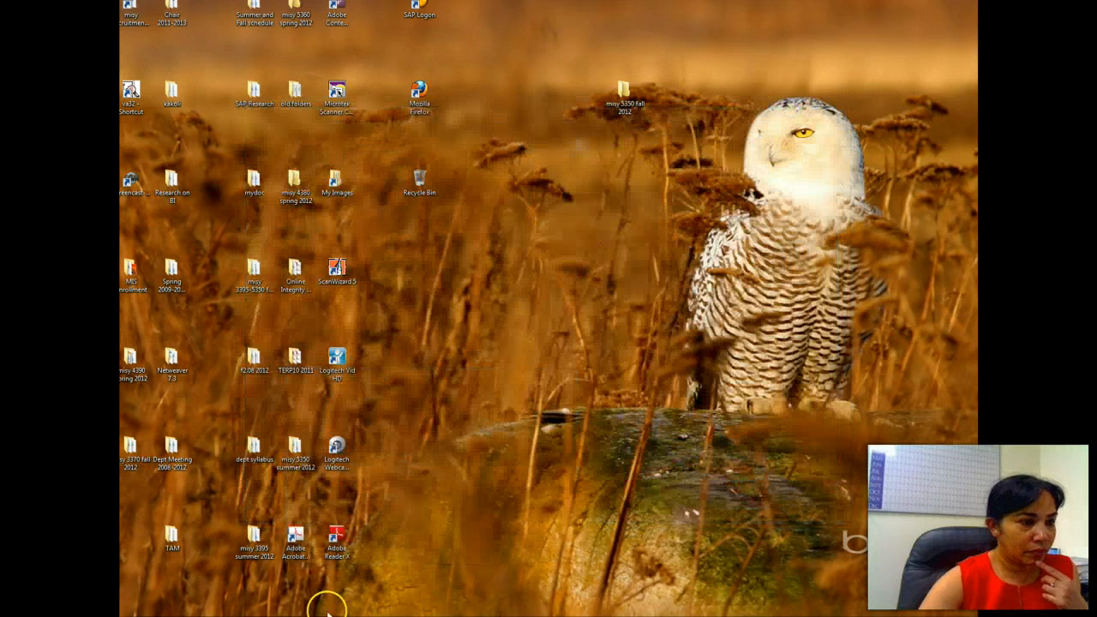
- Return to Visual Composer, show the design board and reopen the data definition of the Result Form
mouse_move(171, 600)
left_click(233, 575)
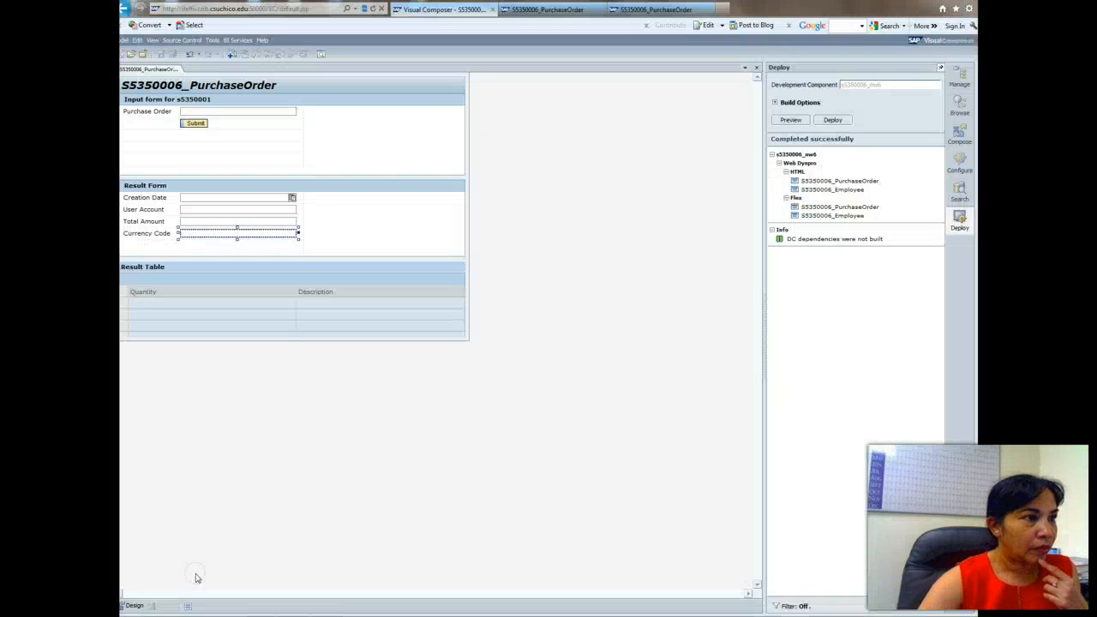
left_click(440, 484)
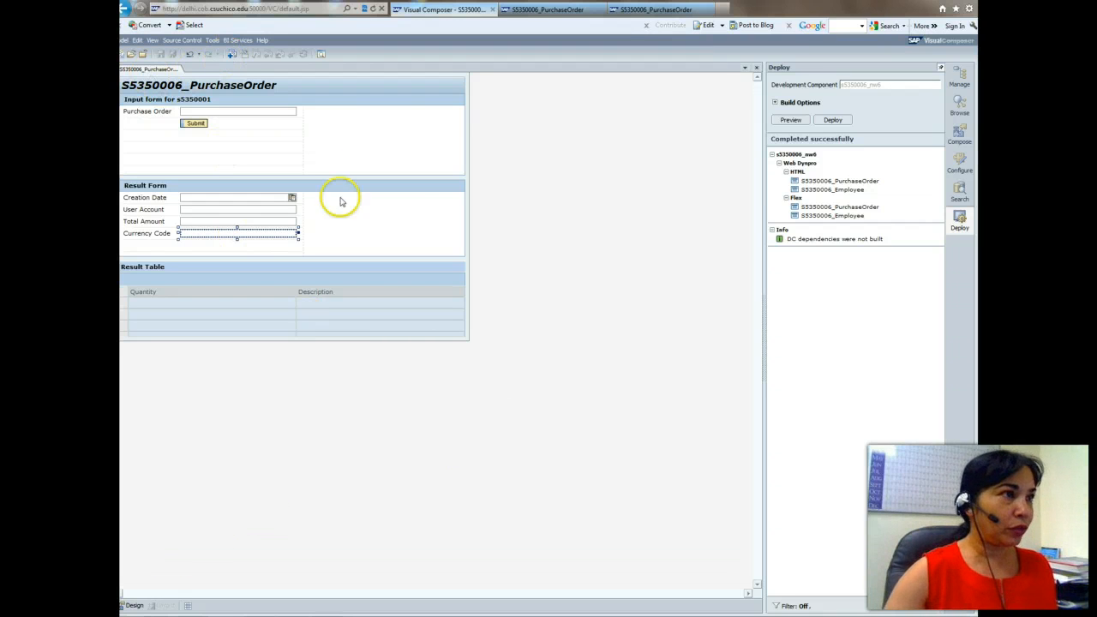
left_click(133, 606)
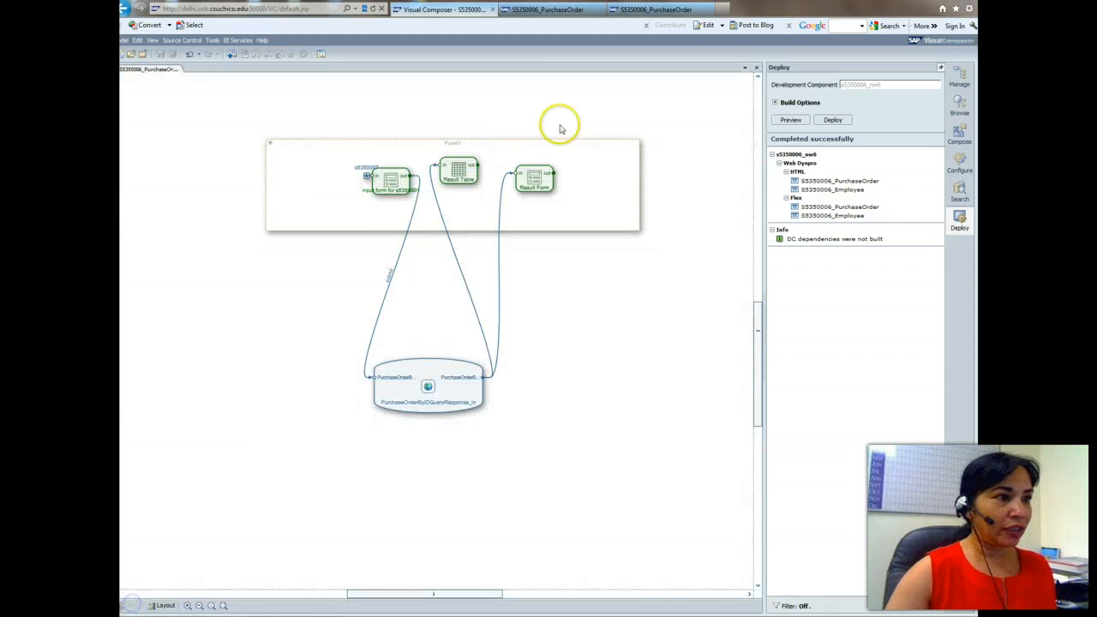
right_click(546, 180)
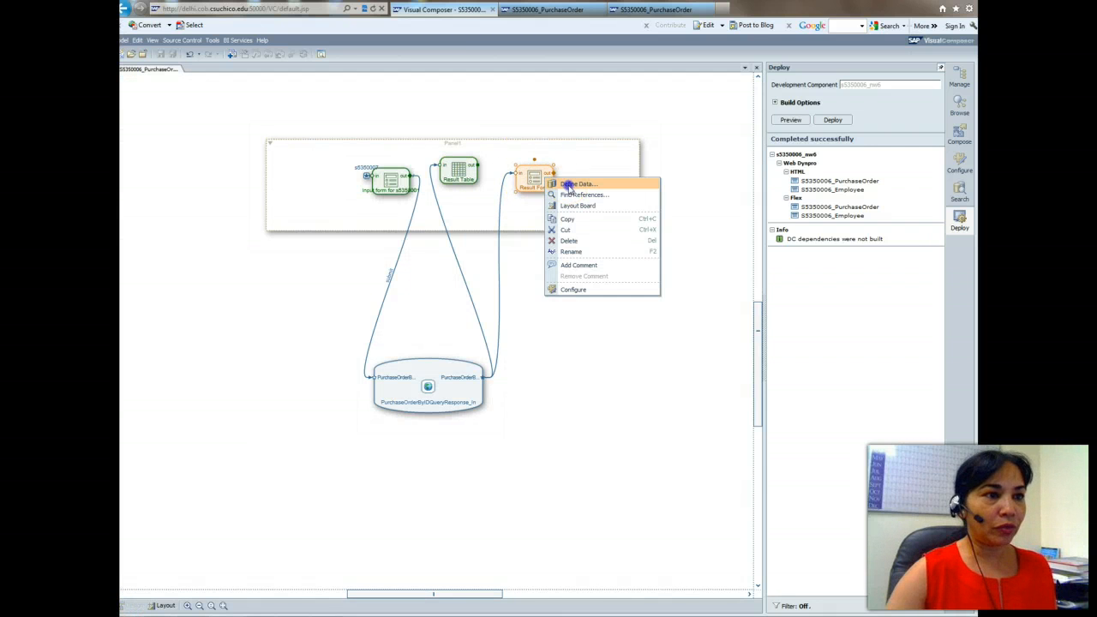
left_click(570, 185)
- Inspect the fields selected for TotalAmount under the Price node of the PurchaseOrder's Item, and close the Result Form's data definition
left_click(454, 295)
left_click(418, 305)
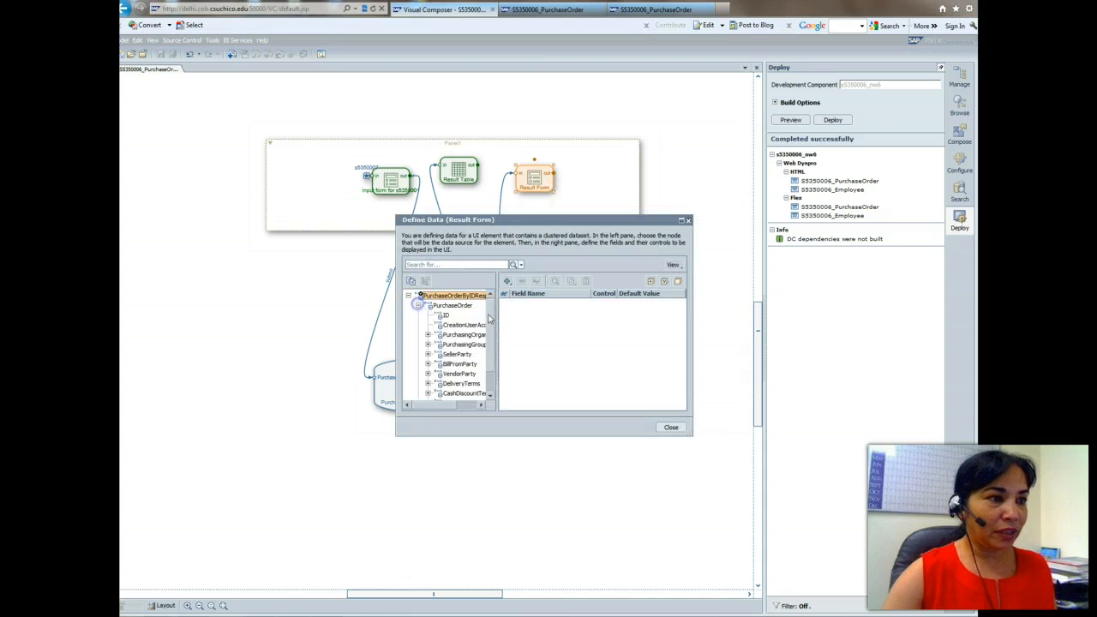
left_click_drag(489, 317, 492, 349)
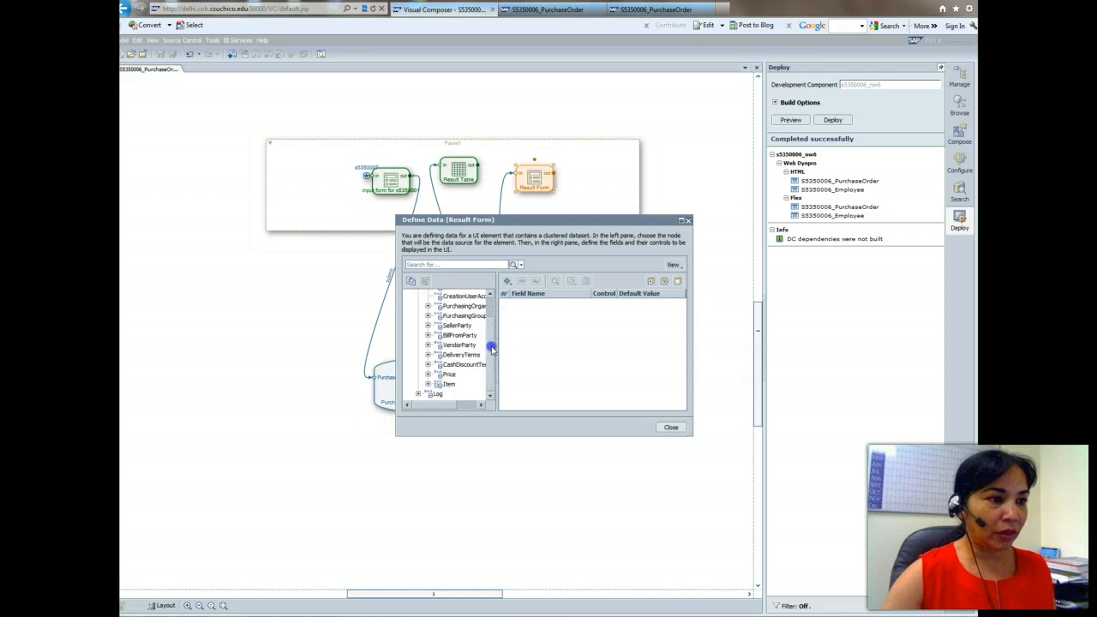
left_click(428, 384)
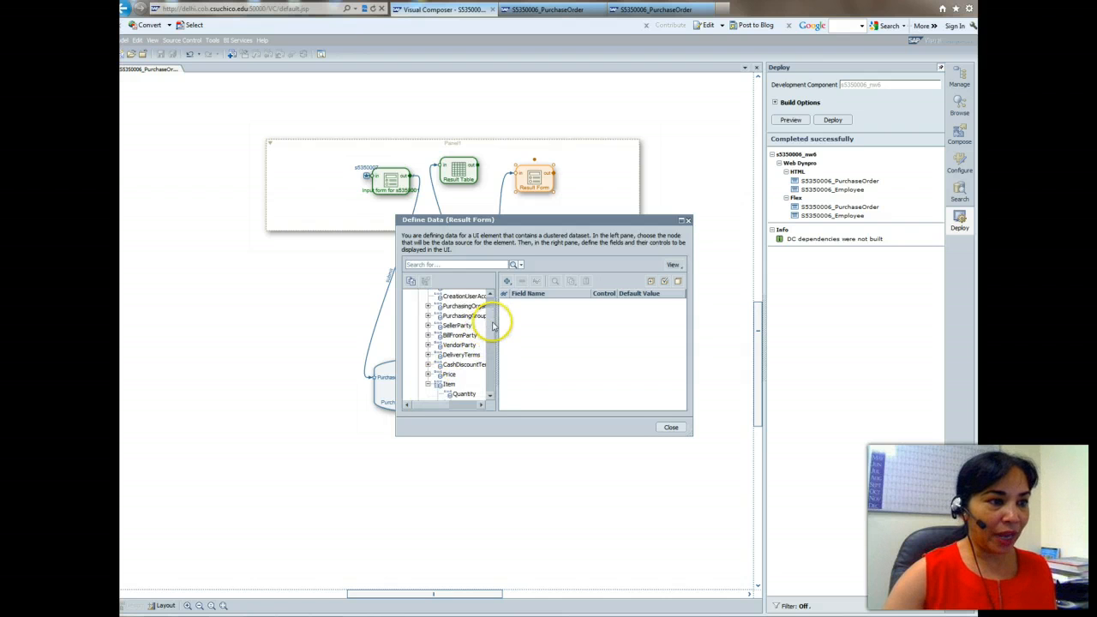
left_click_drag(490, 315, 492, 369)
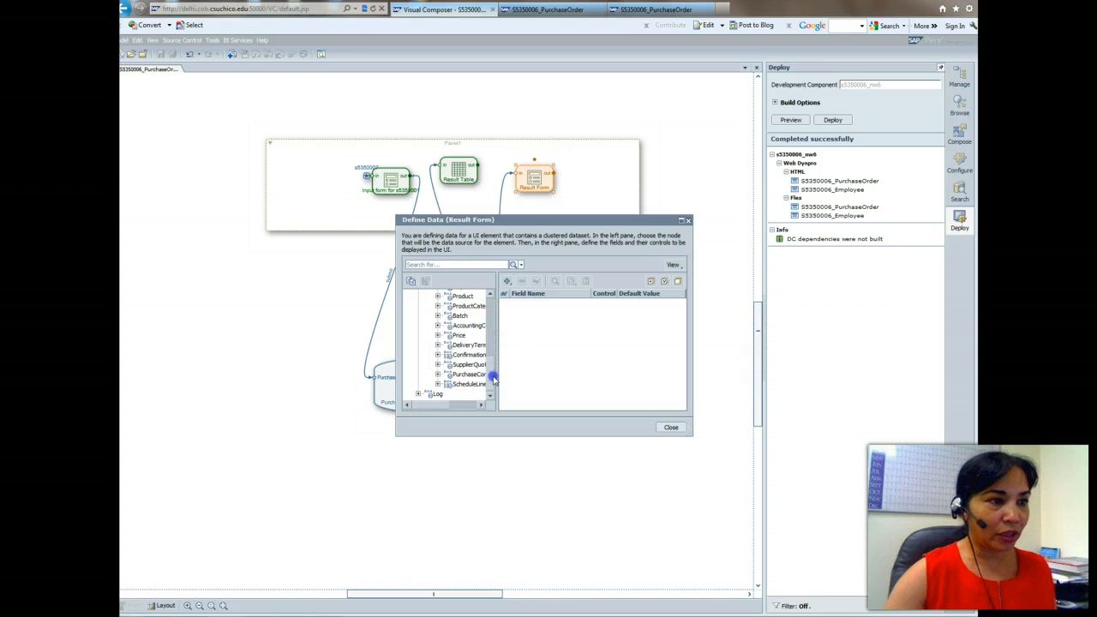
left_click(439, 336)
left_click(474, 344)
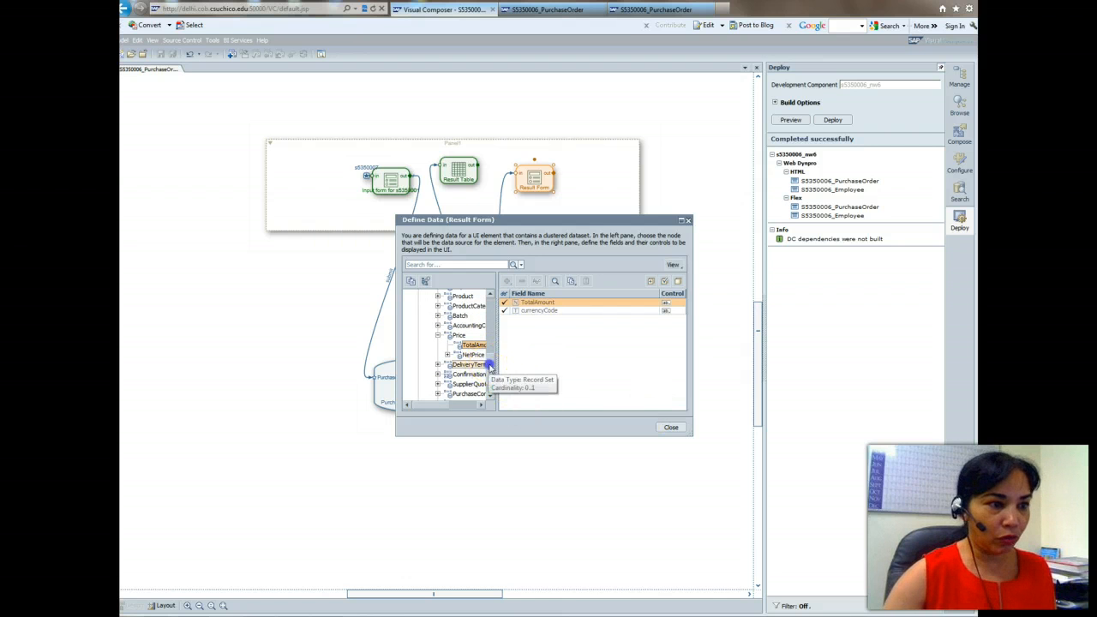
left_click_drag(487, 363, 489, 340)
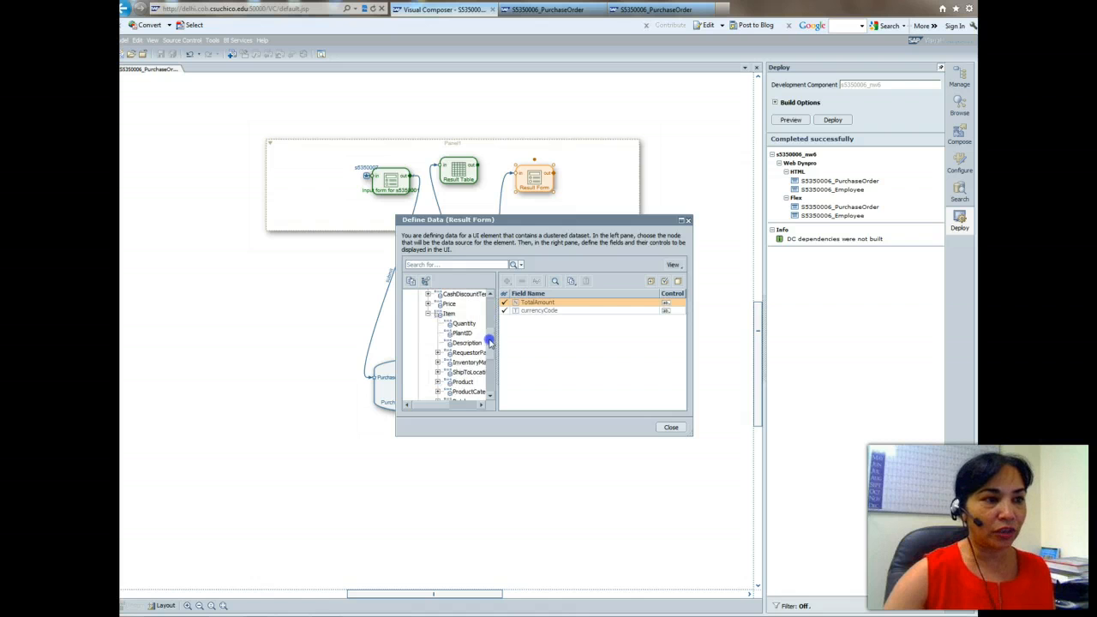
left_click(671, 428)
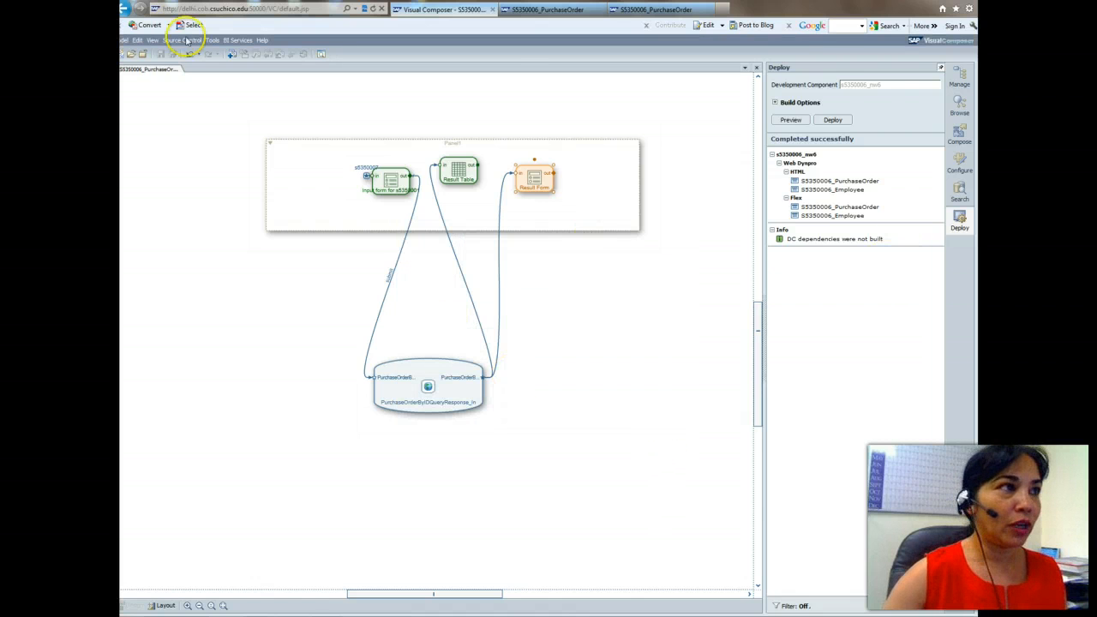
- Close the older S5350006_PurchaseOrder test page and check the Currency Code and the Creation Date calendar in the remaining one
left_click(534, 11)
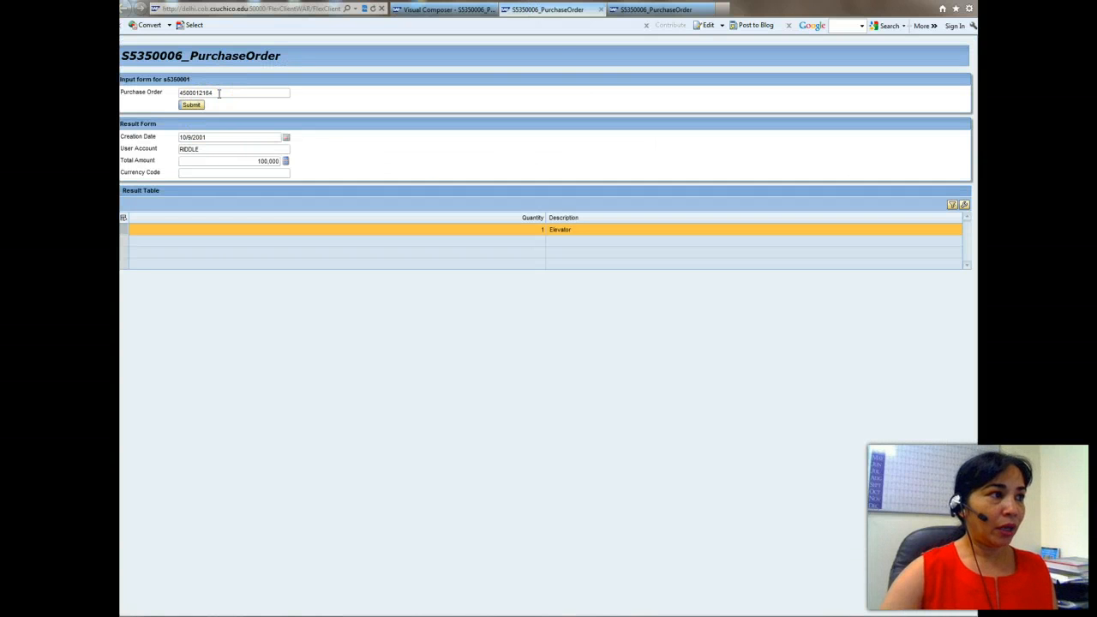
left_click(600, 9)
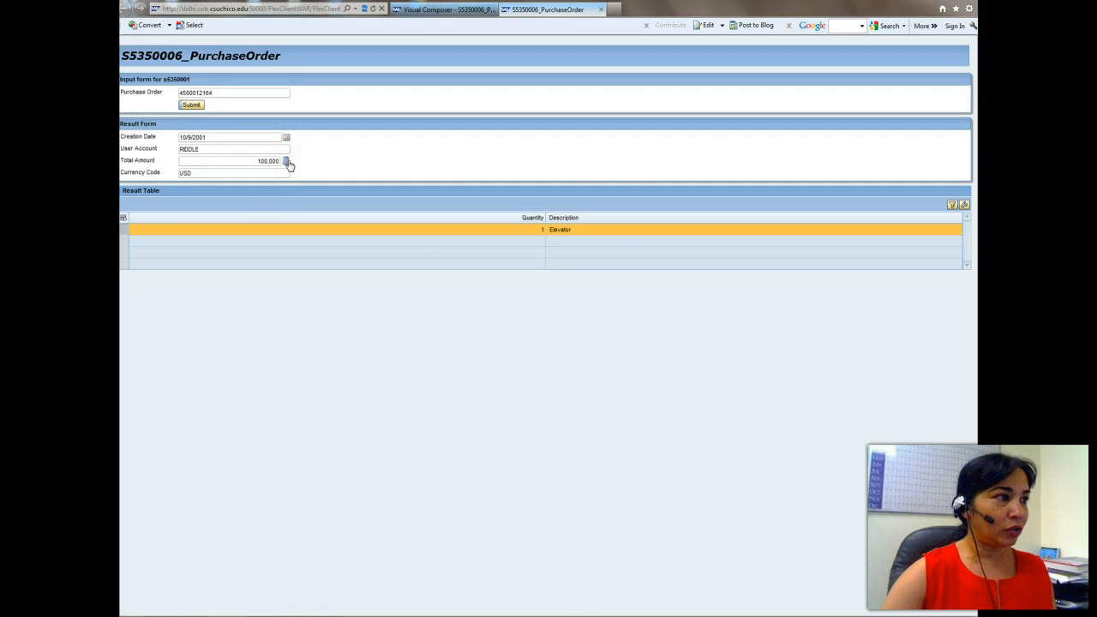
left_click(206, 173)
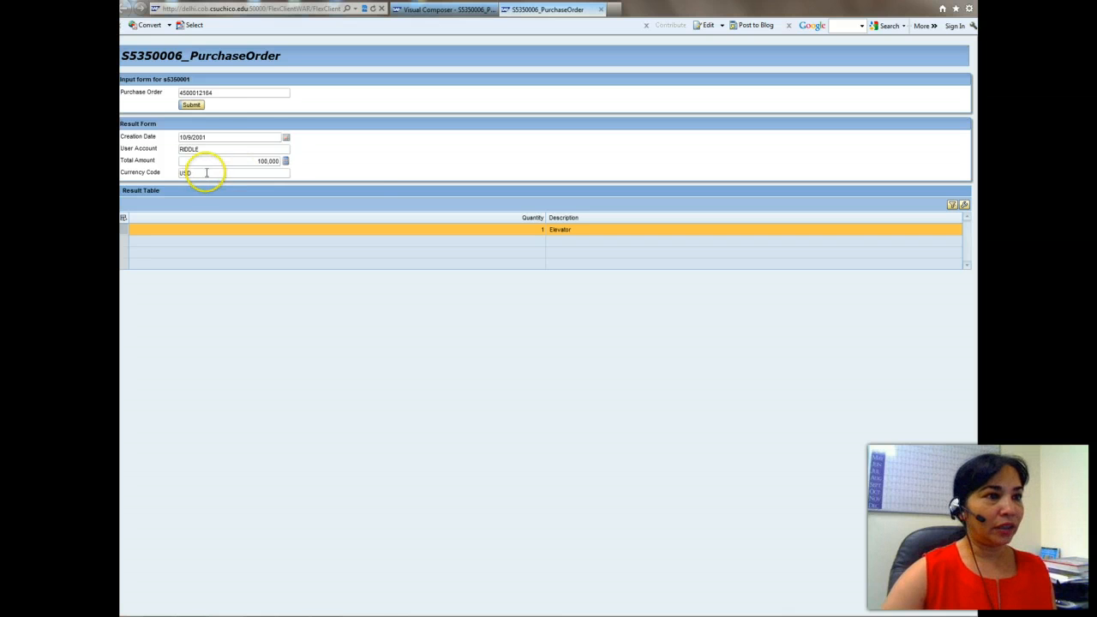
left_click(288, 139)
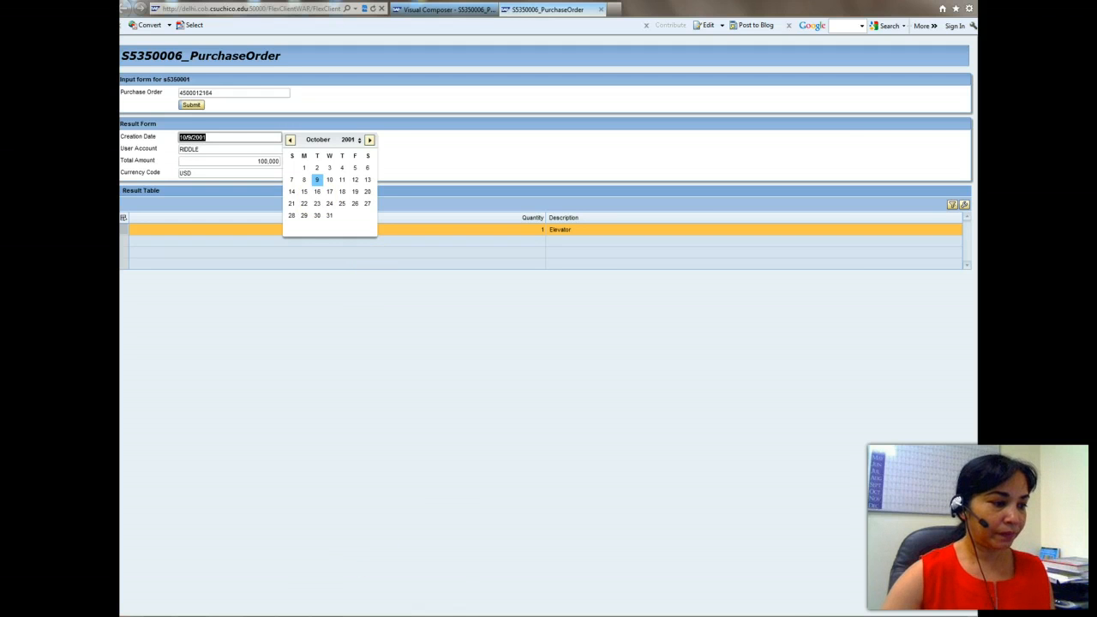
- Minimize the Screencast-O-Matic recordings window and the browser to reach the desktop
left_click(340, 616)
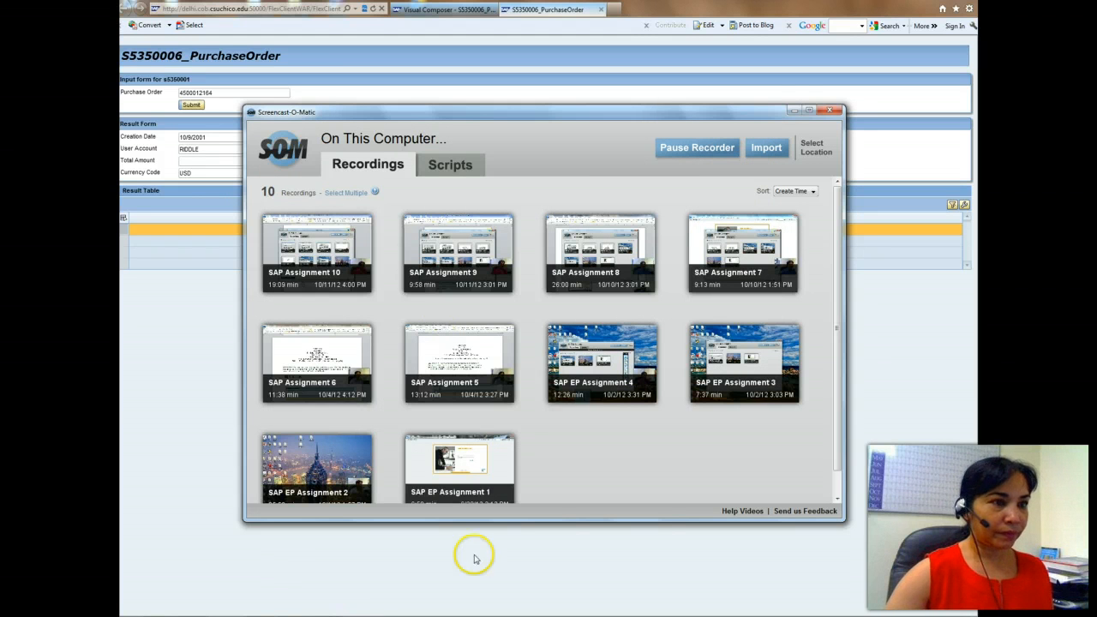
left_click(793, 109)
left_click(927, 1)
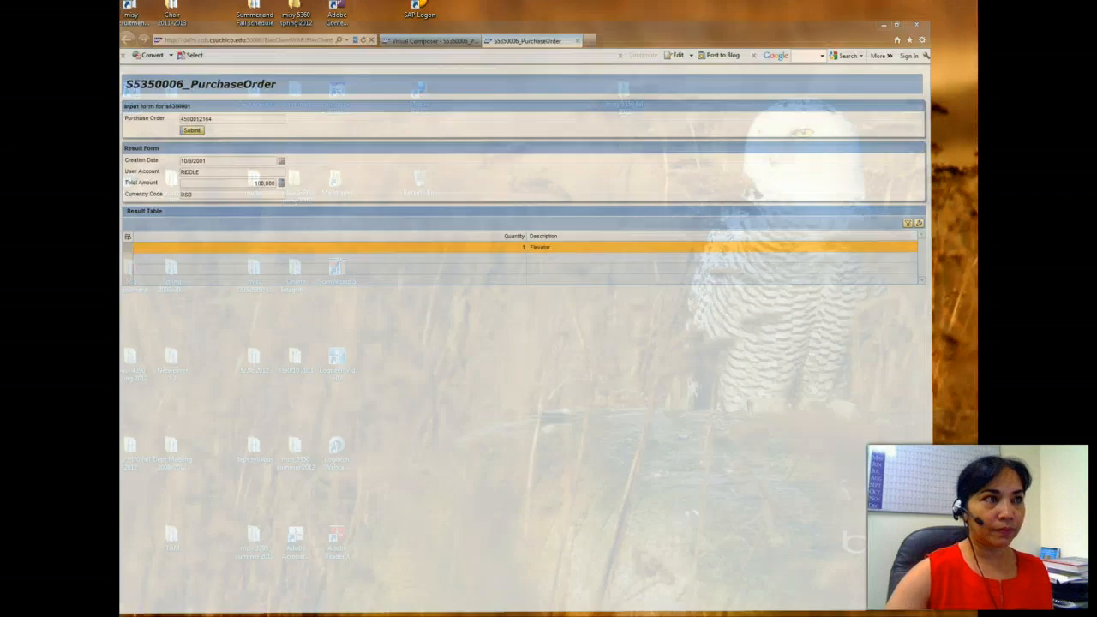
mouse_move(176, 616)
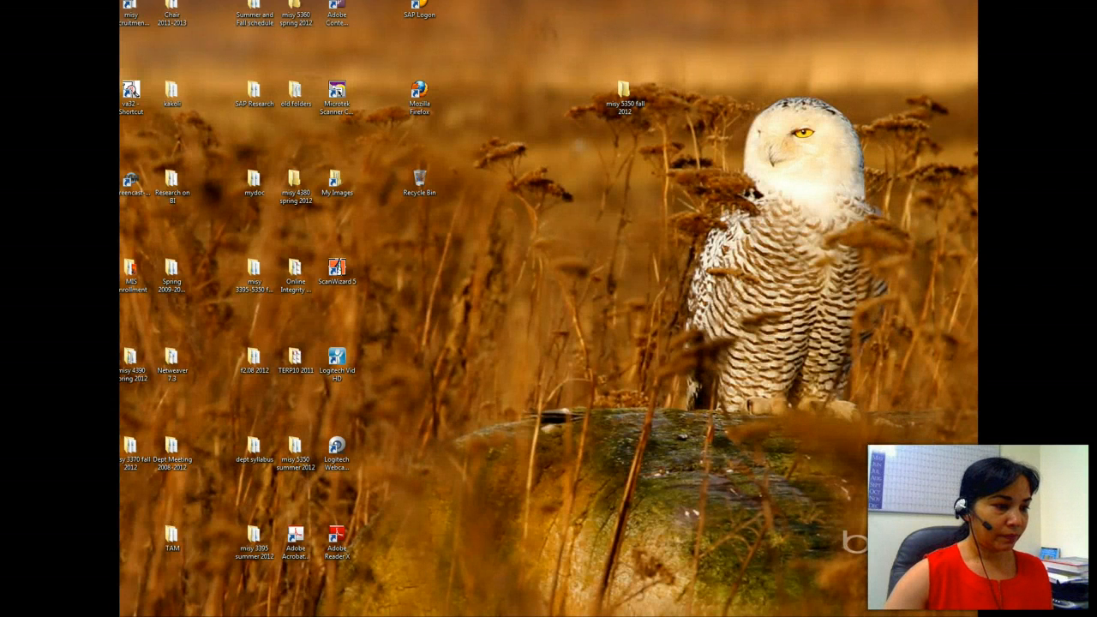
left_click(379, 615)
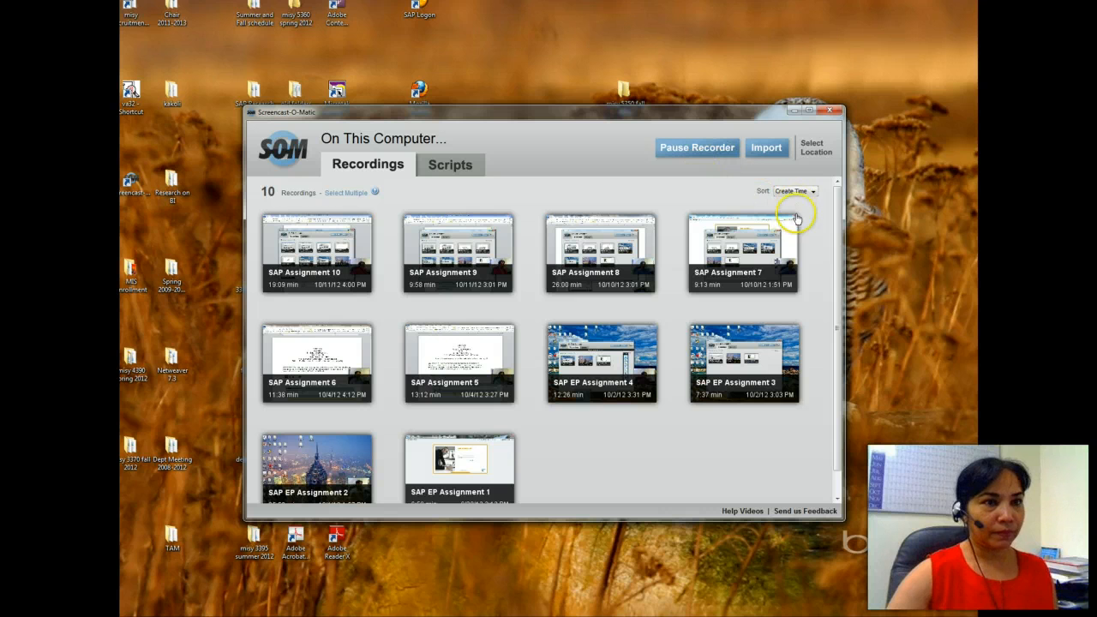
scroll(837, 224, "down", 1)
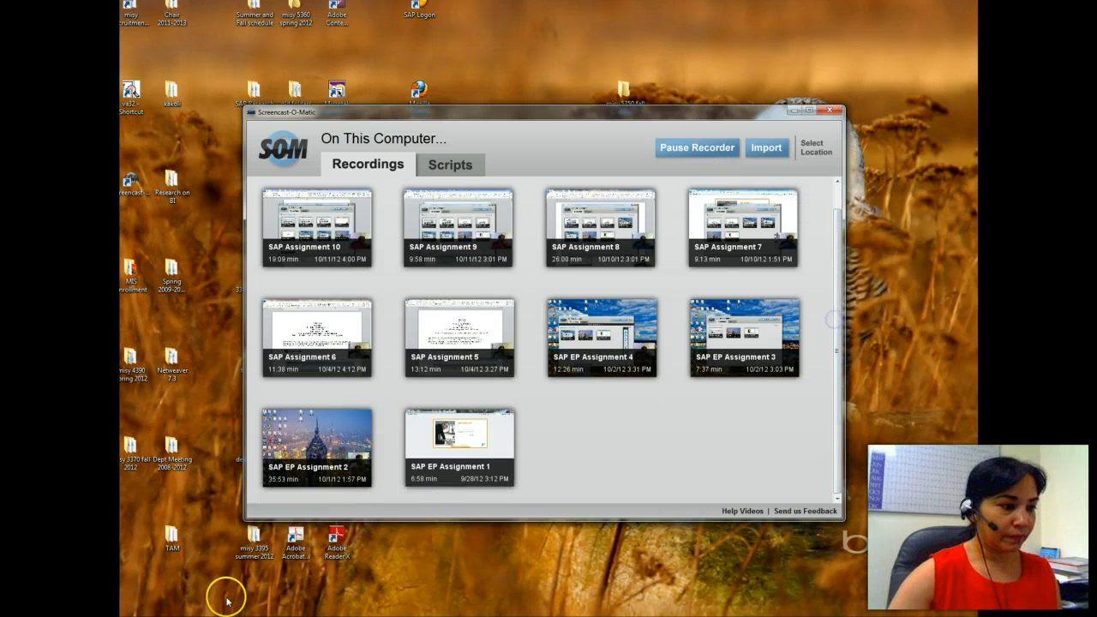
left_click(202, 58)
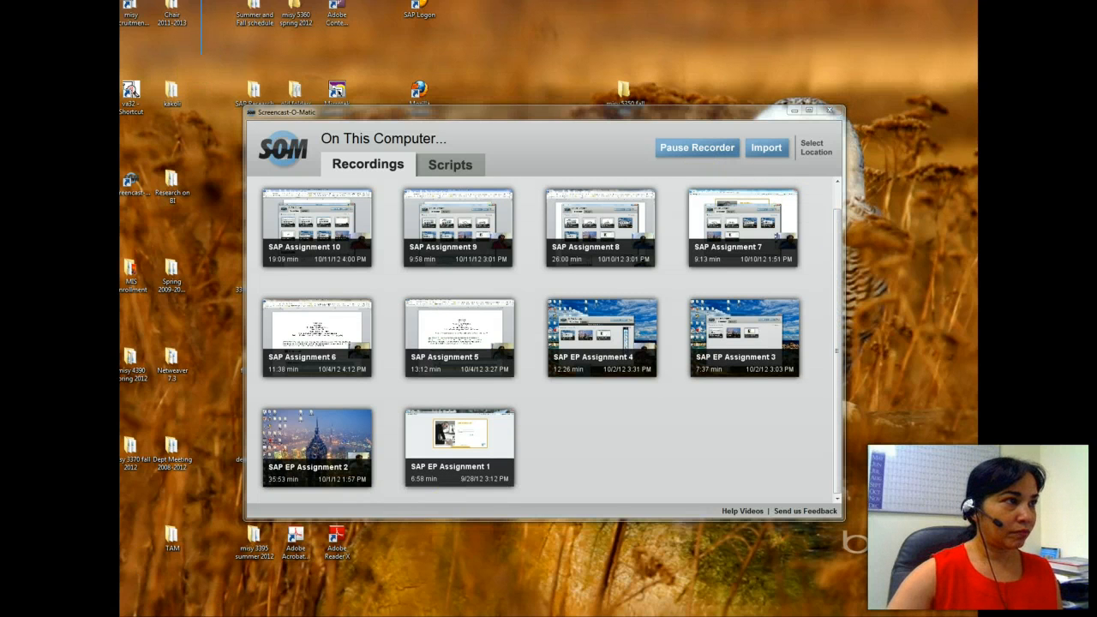
left_click(794, 110)
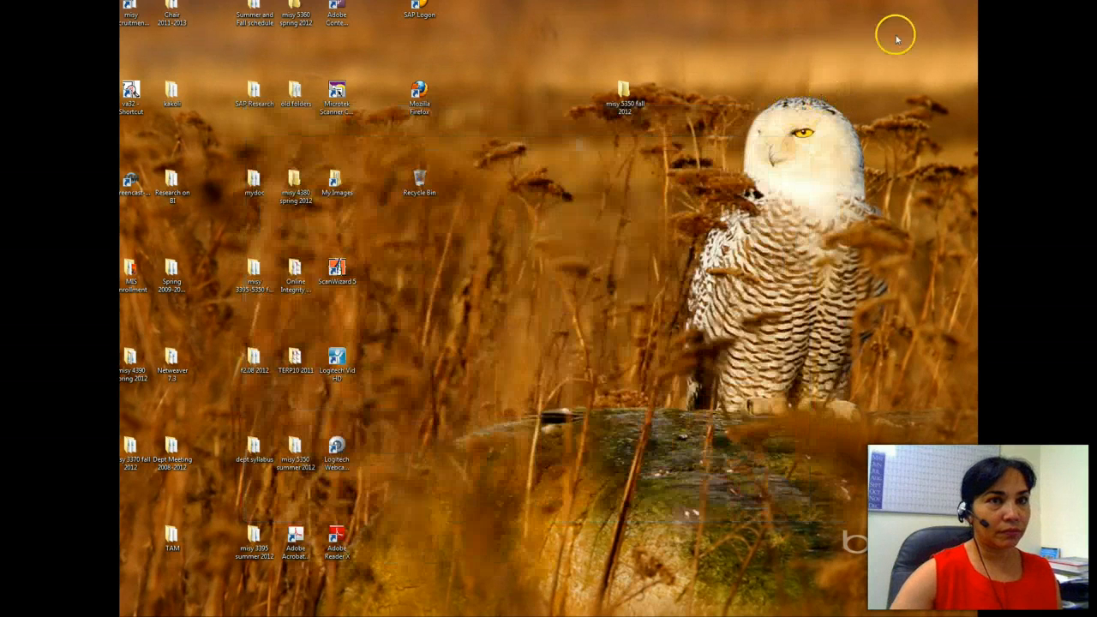